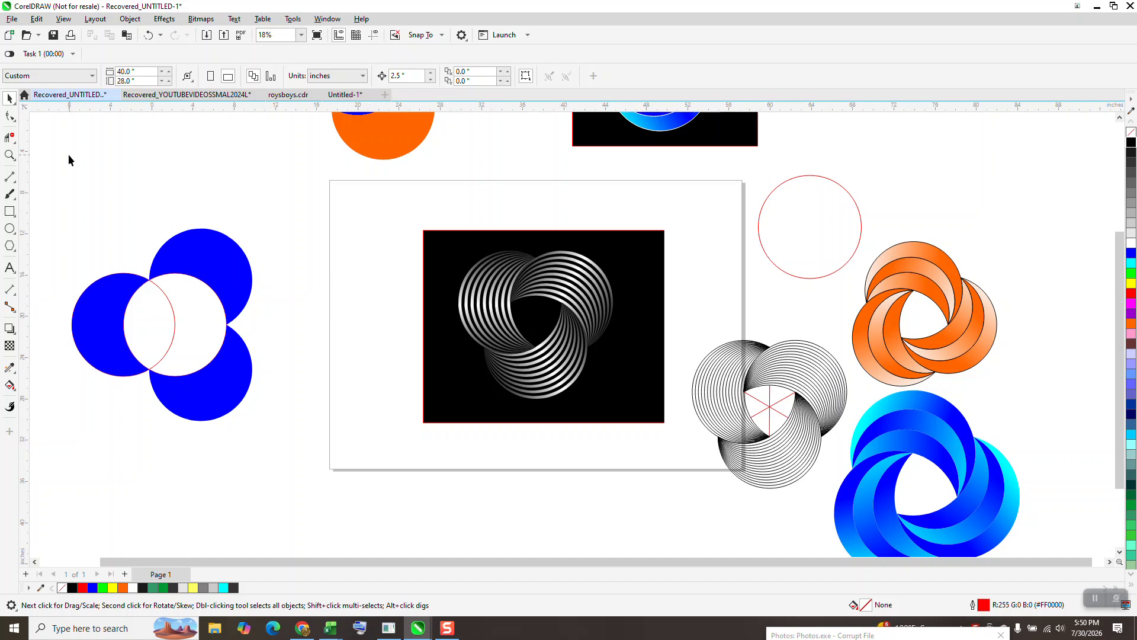
# Step: Select the black spiral artwork and nudge it down off the page
pyautogui.click(9, 155)
pyautogui.moveTo(420, 231); pyautogui.dragTo(629, 410)
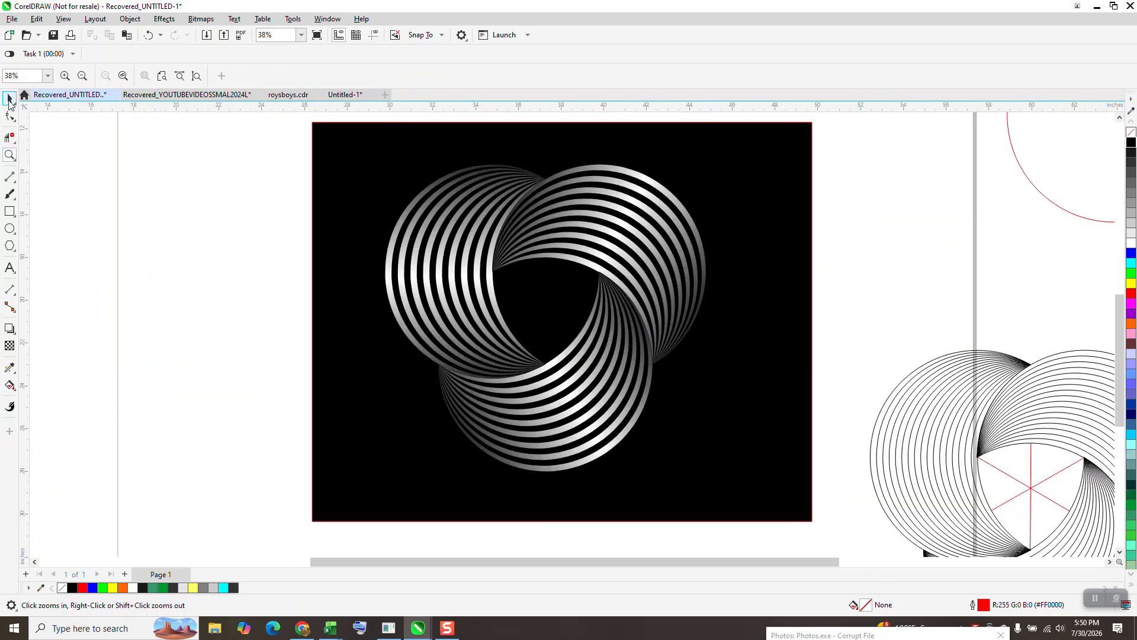
pyautogui.click(10, 99)
pyautogui.scroll(-3, 563, 258)
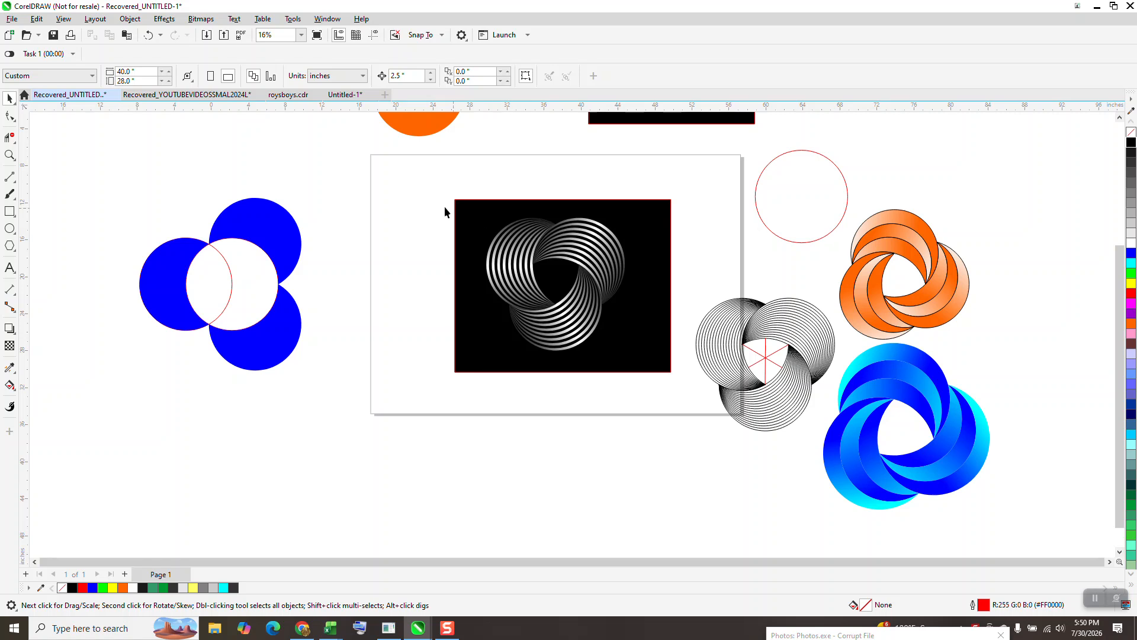
pyautogui.moveTo(423, 188); pyautogui.dragTo(694, 397)
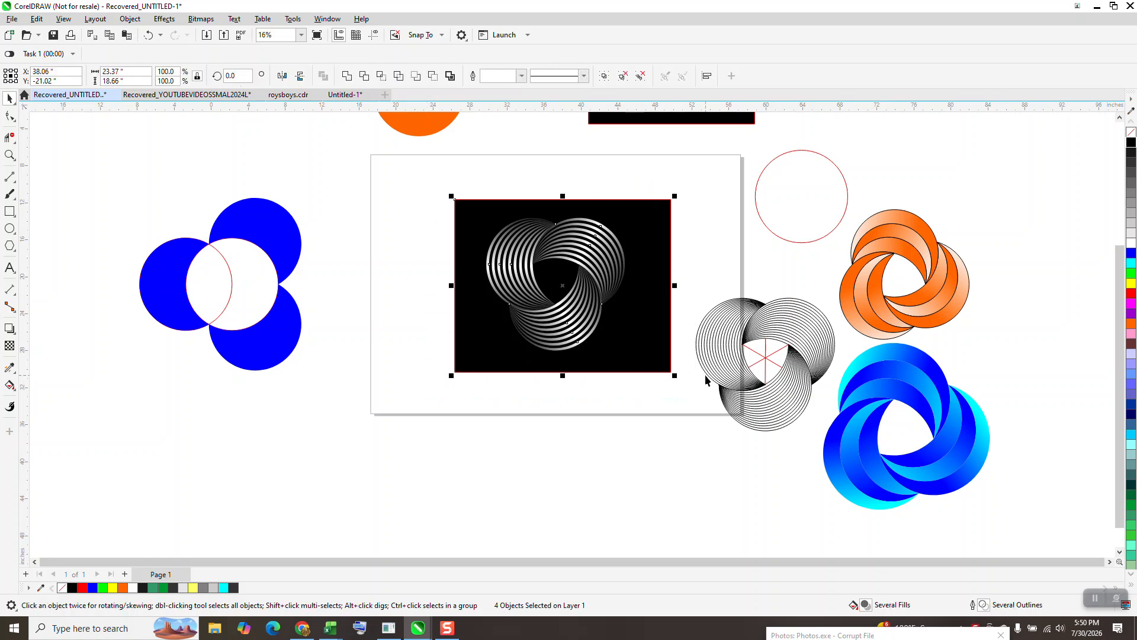
pyautogui.press('Down')
pyautogui.press('Down')
pyautogui.press('Down')
pyautogui.press('Down')
pyautogui.press('Down')
pyautogui.press('Down')
pyautogui.press('Down')
pyautogui.press('Down')
pyautogui.press('Down')
pyautogui.press('Down')
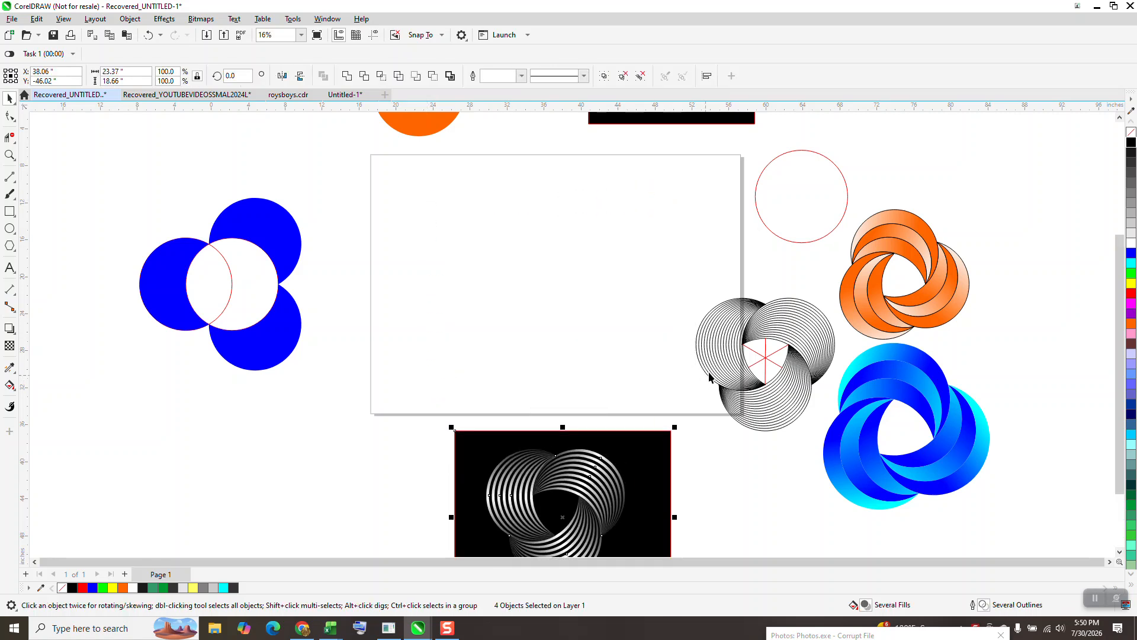
# Step: Zoom in to examine the spiral artwork up close
pyautogui.scroll(-1, 659, 335)
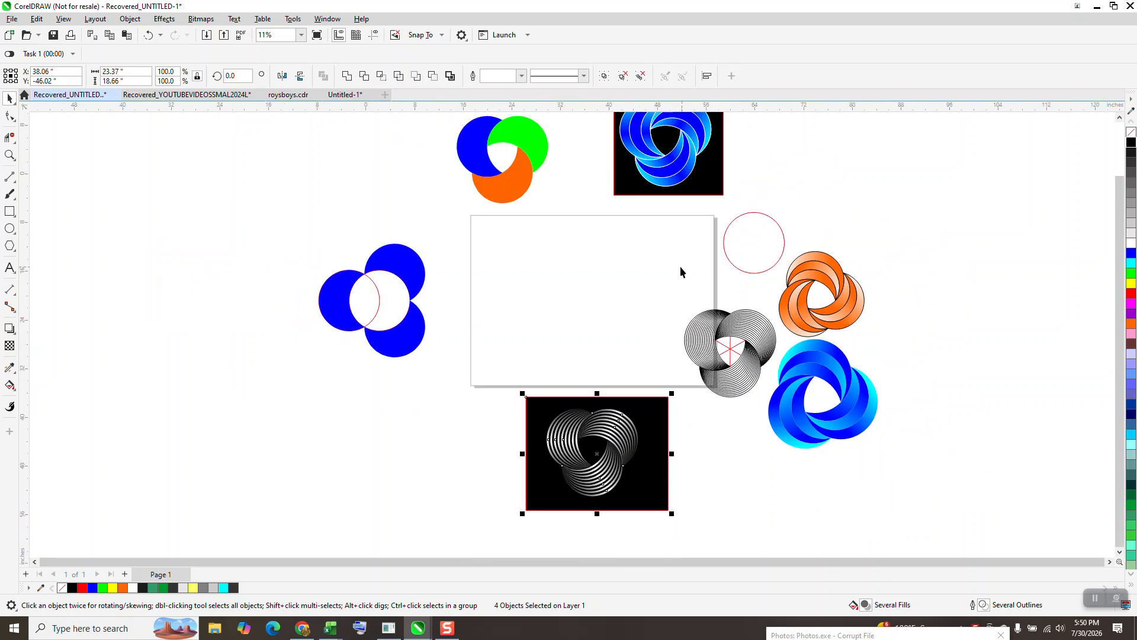
pyautogui.click(10, 155)
pyautogui.moveTo(532, 401); pyautogui.dragTo(685, 477)
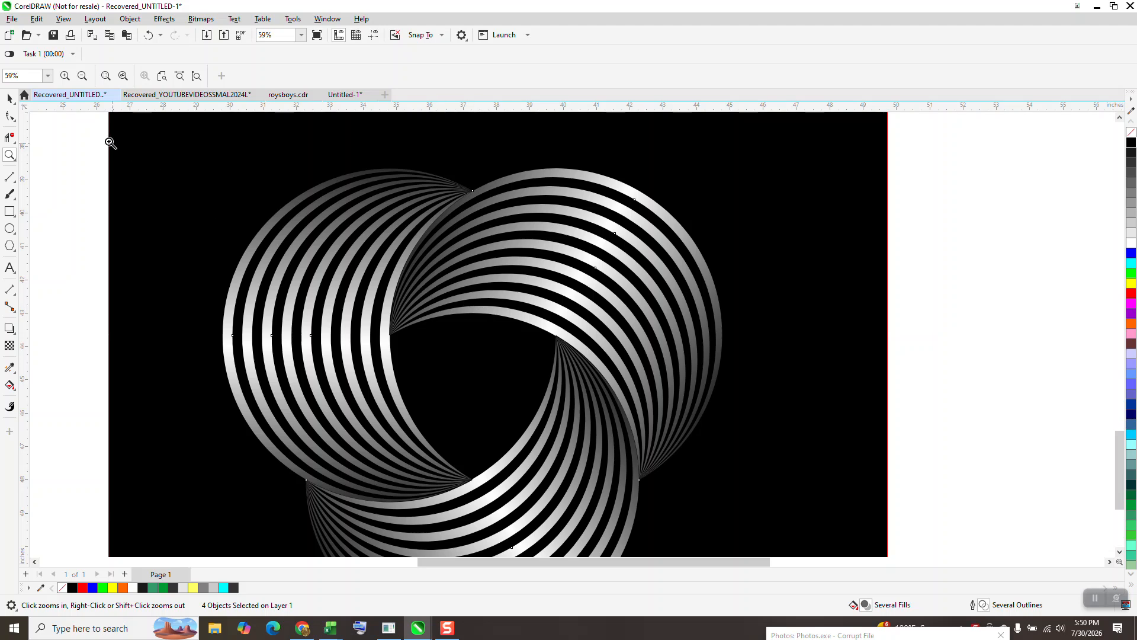
pyautogui.click(10, 97)
pyautogui.click(899, 216)
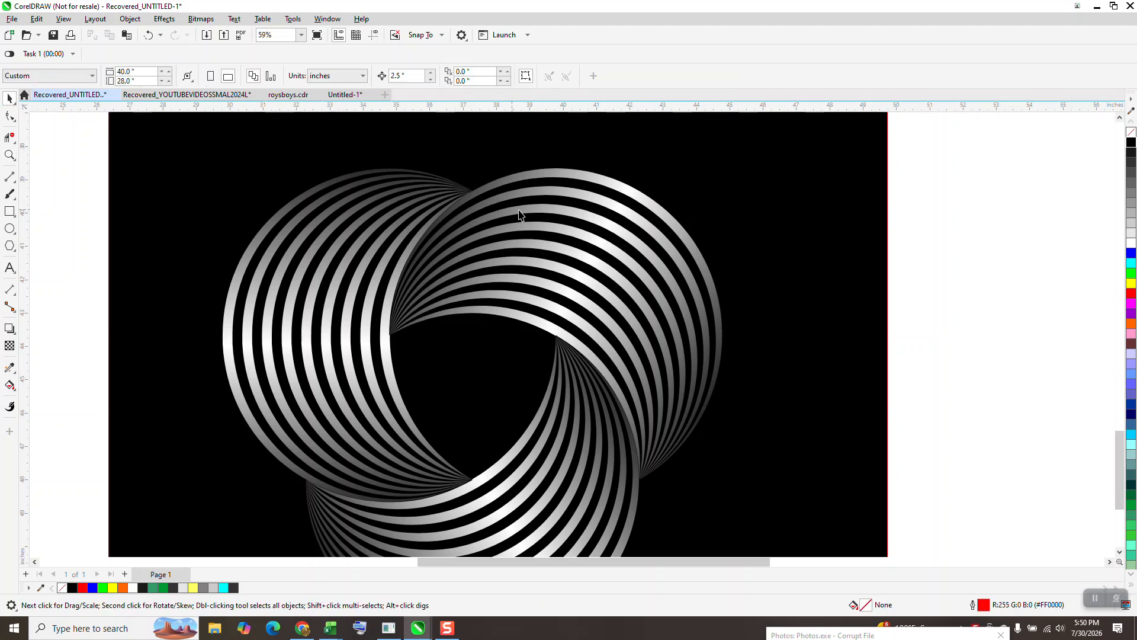
pyautogui.scroll(-2, 605, 364)
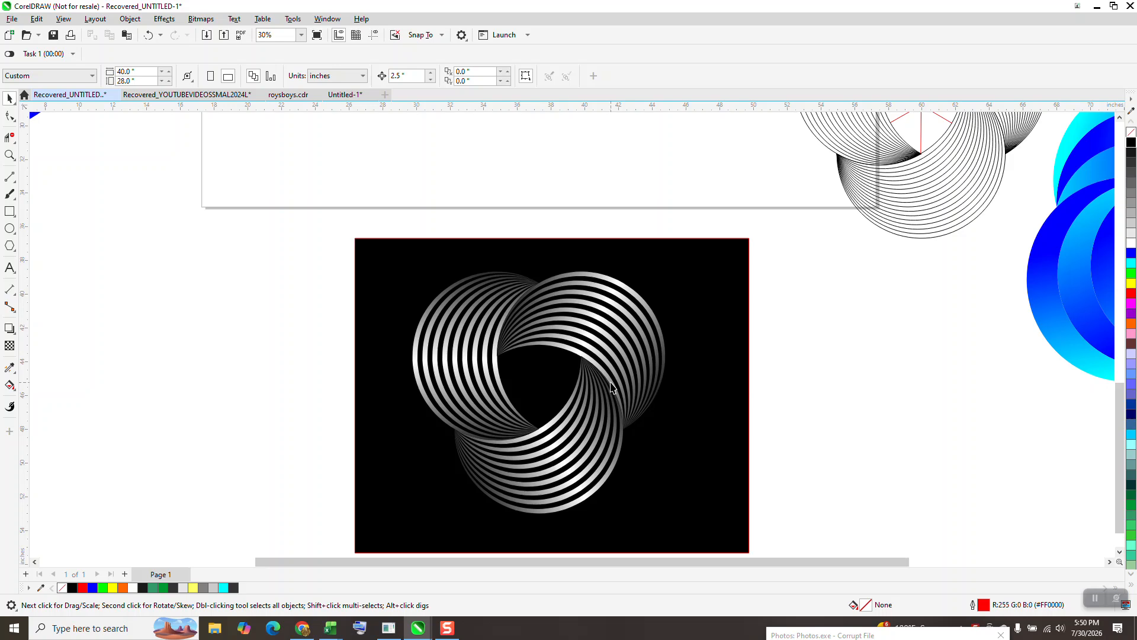
pyautogui.scroll(-4, 612, 387)
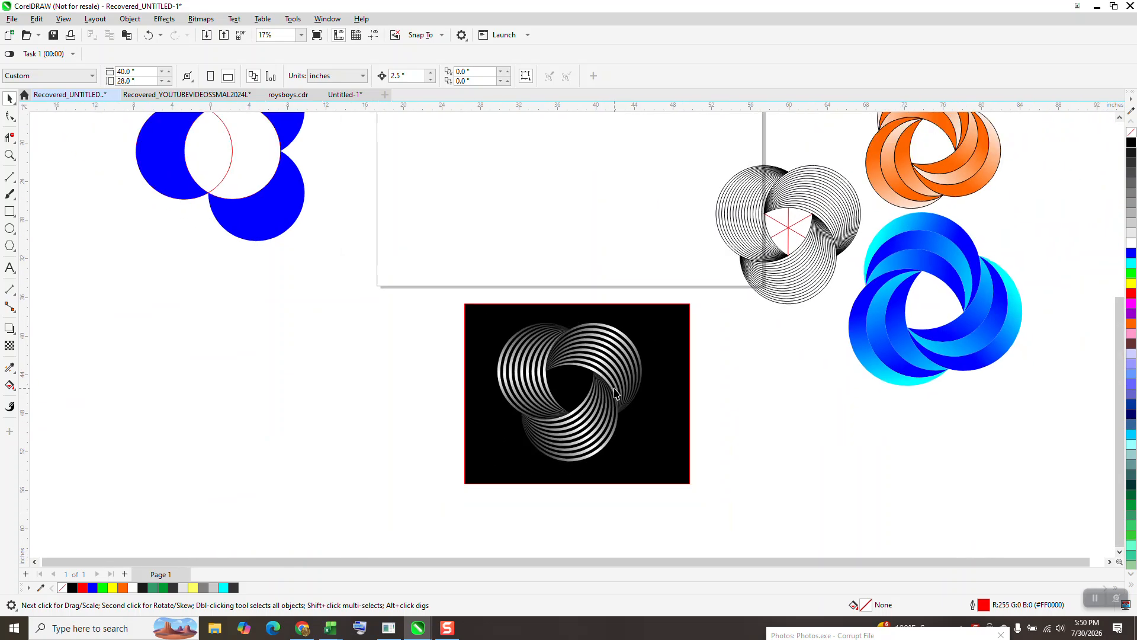
pyautogui.scroll(-1, 622, 379)
# Step: Draw a circle centred on the page and set its size to 10 by 10 inches
pyautogui.click(10, 228)
pyautogui.moveTo(614, 157)
pyautogui.mouseDown()
pyautogui.moveTo(559, 203)
pyautogui.moveTo(546, 236)
pyautogui.mouseUp()
pyautogui.press('p')
pyautogui.moveTo(122, 72); pyautogui.dragTo(26, 77)
pyautogui.write('10')
pyautogui.press('Return')
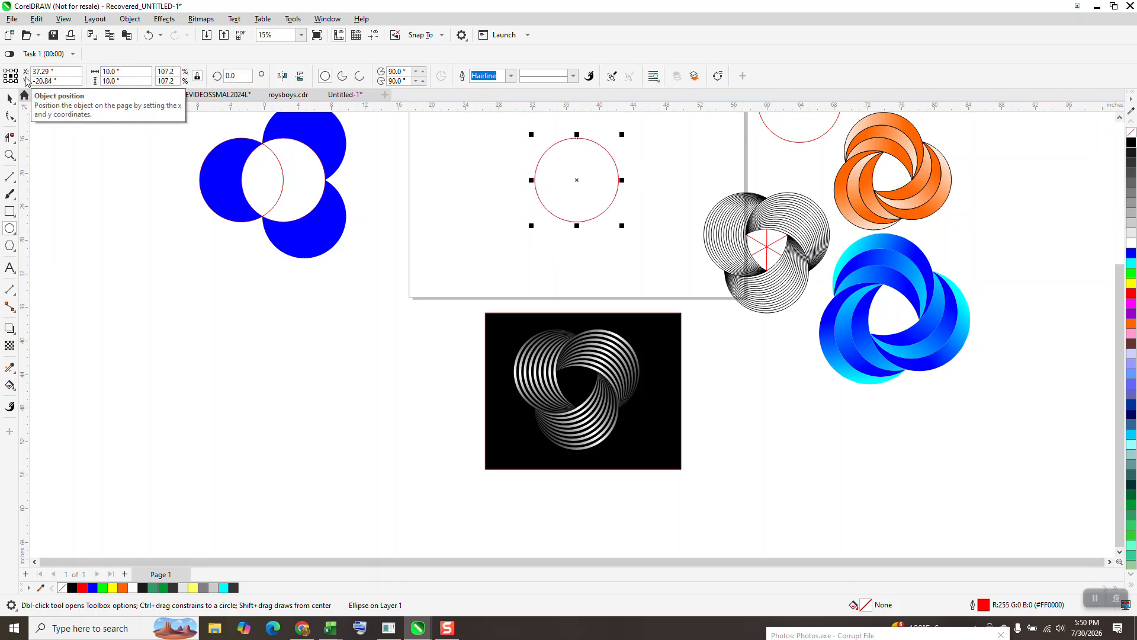
# Step: Set the nudge distance to 0.5 inches
pyautogui.click(9, 99)
pyautogui.scroll(-1, 536, 255)
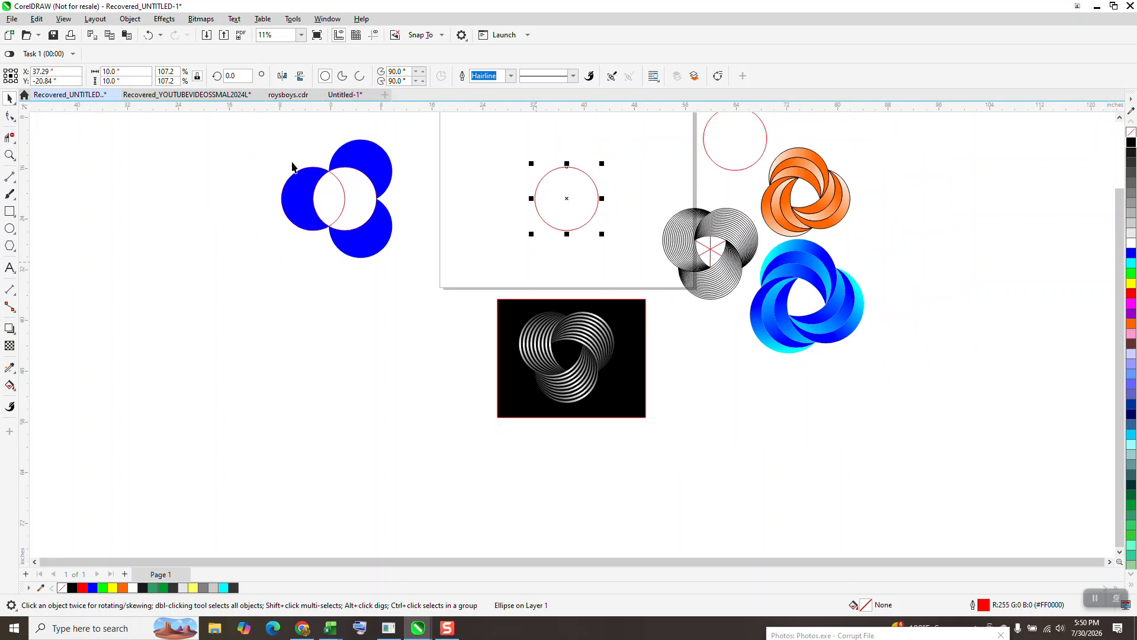
pyautogui.click(10, 155)
pyautogui.moveTo(456, 158); pyautogui.dragTo(692, 285)
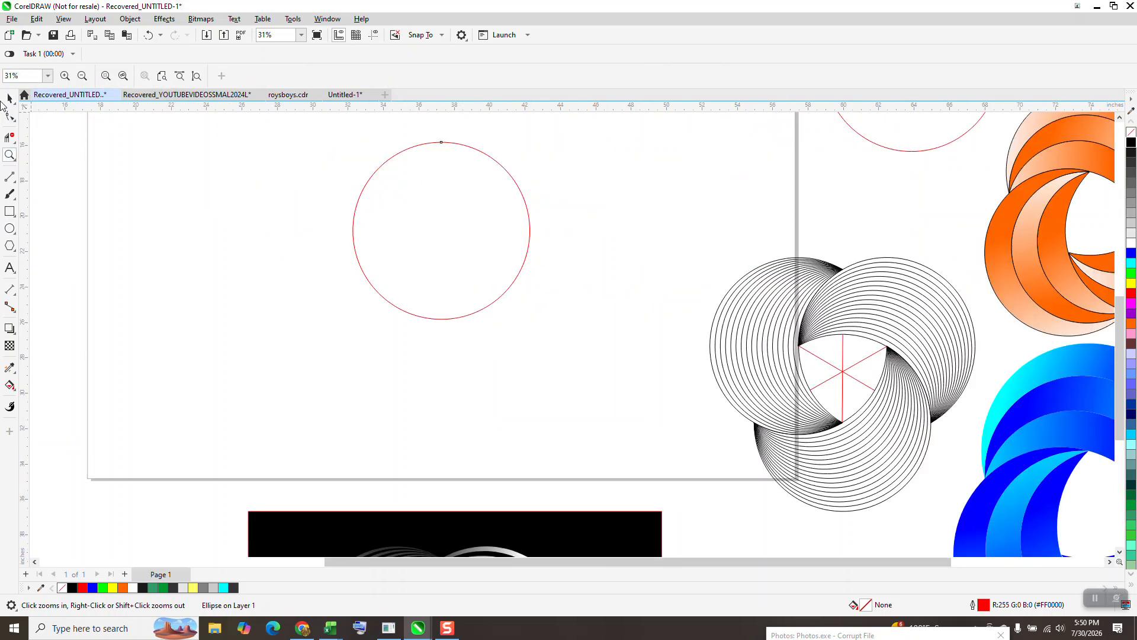
pyautogui.click(10, 98)
pyautogui.click(224, 163)
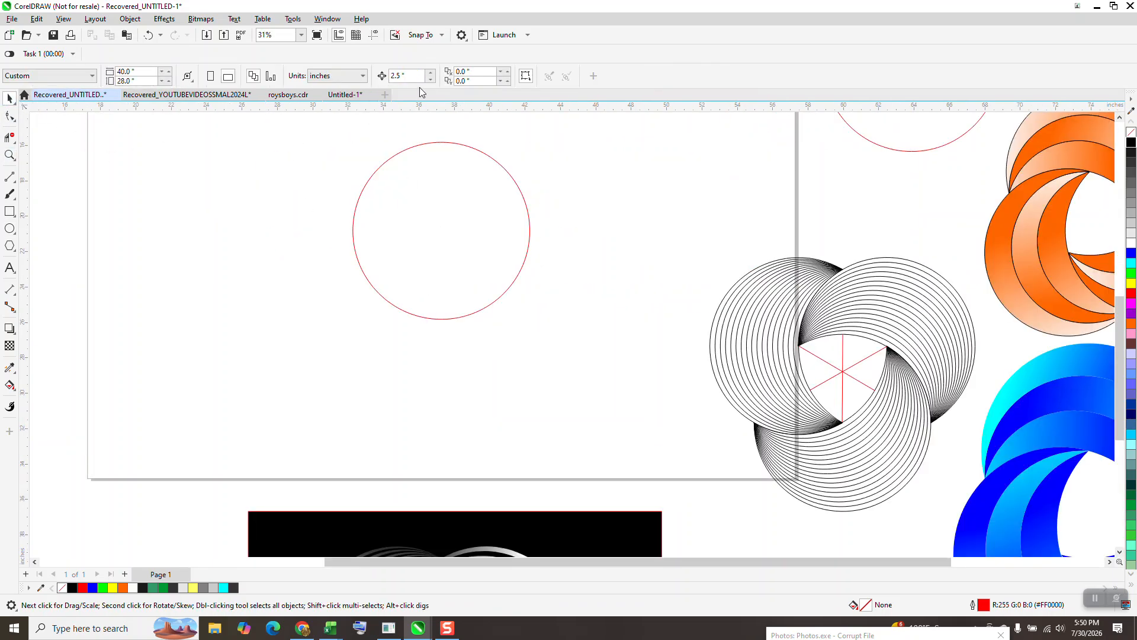
pyautogui.doubleClick(413, 76)
pyautogui.write('0.5')
pyautogui.press('Return')
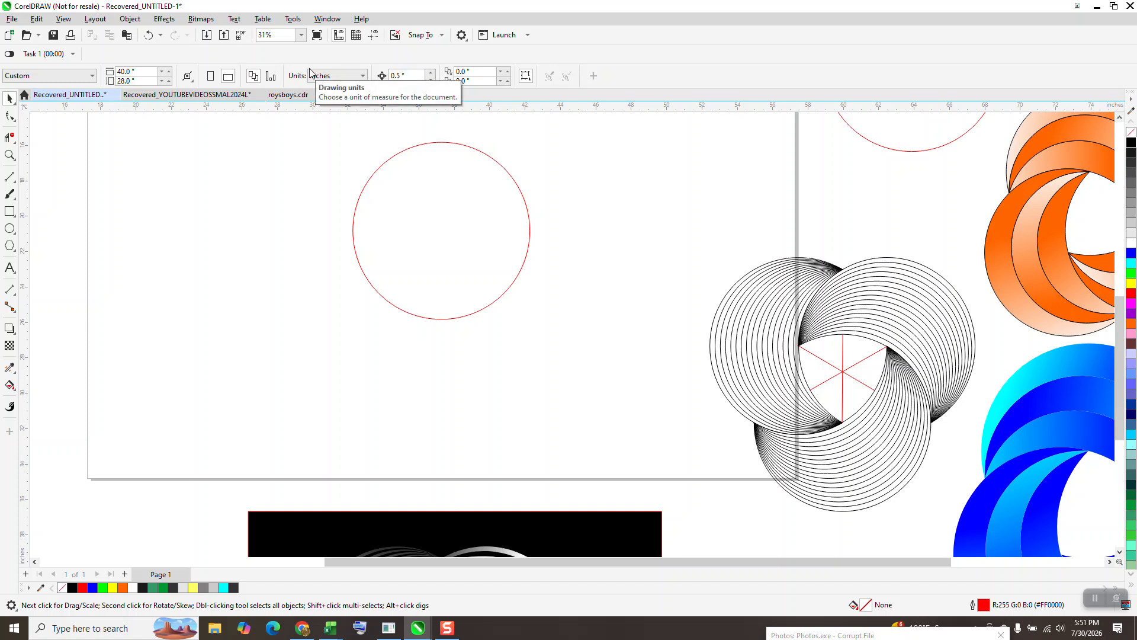
# Step: Duplicate the circle and nudge the copy left and back again
pyautogui.click(469, 190)
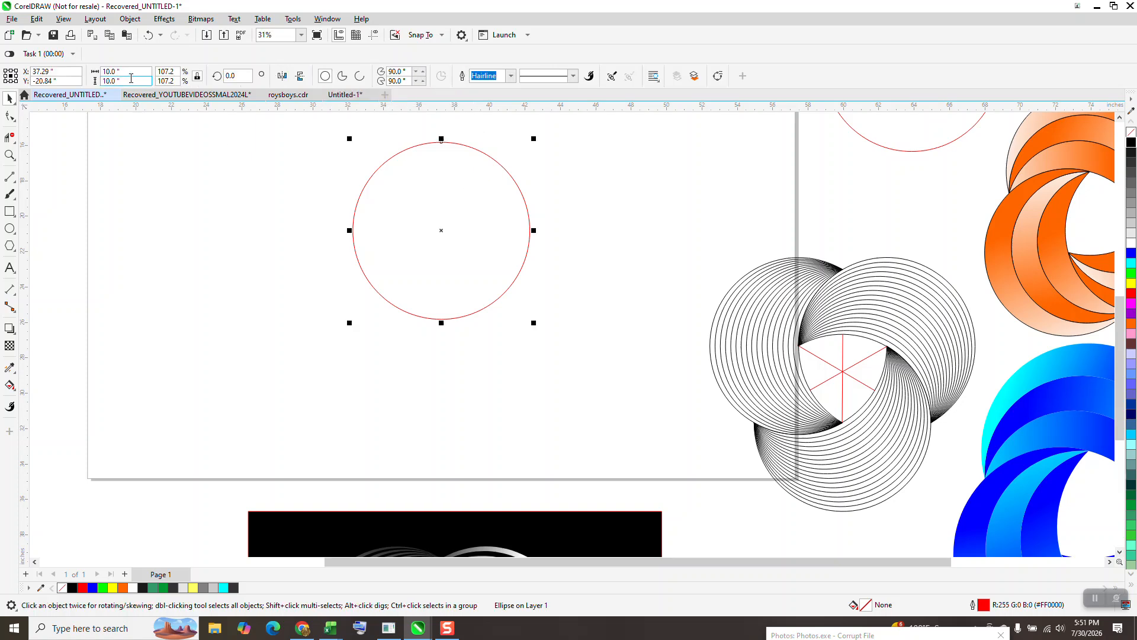
pyautogui.press('KP_Add')
pyautogui.press('Left')
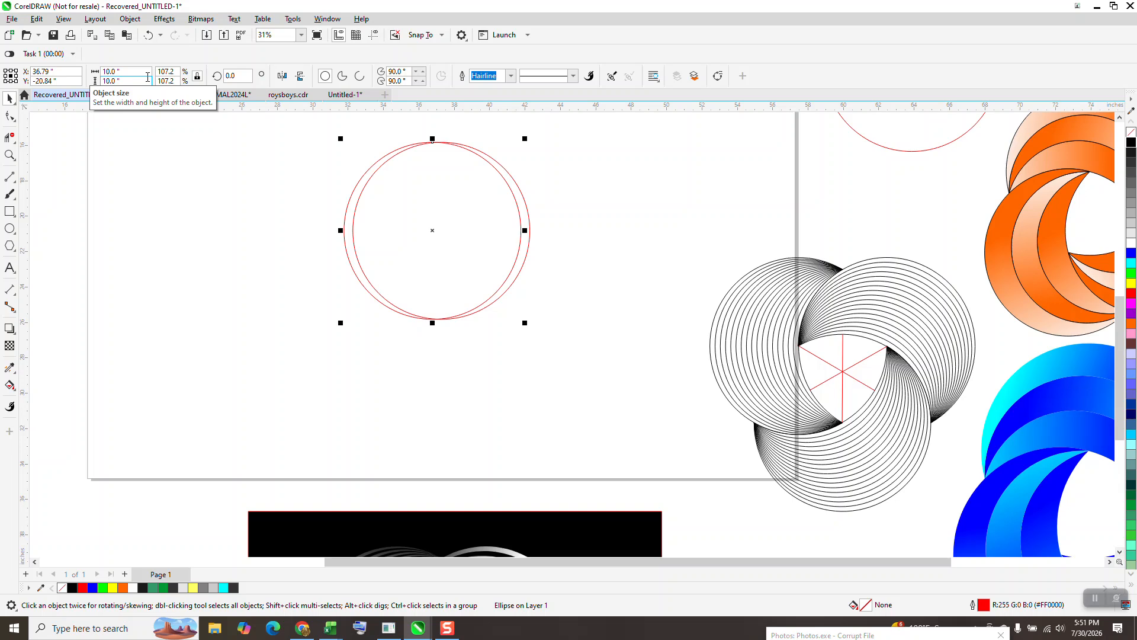
pyautogui.press('Right')
pyautogui.click(592, 124)
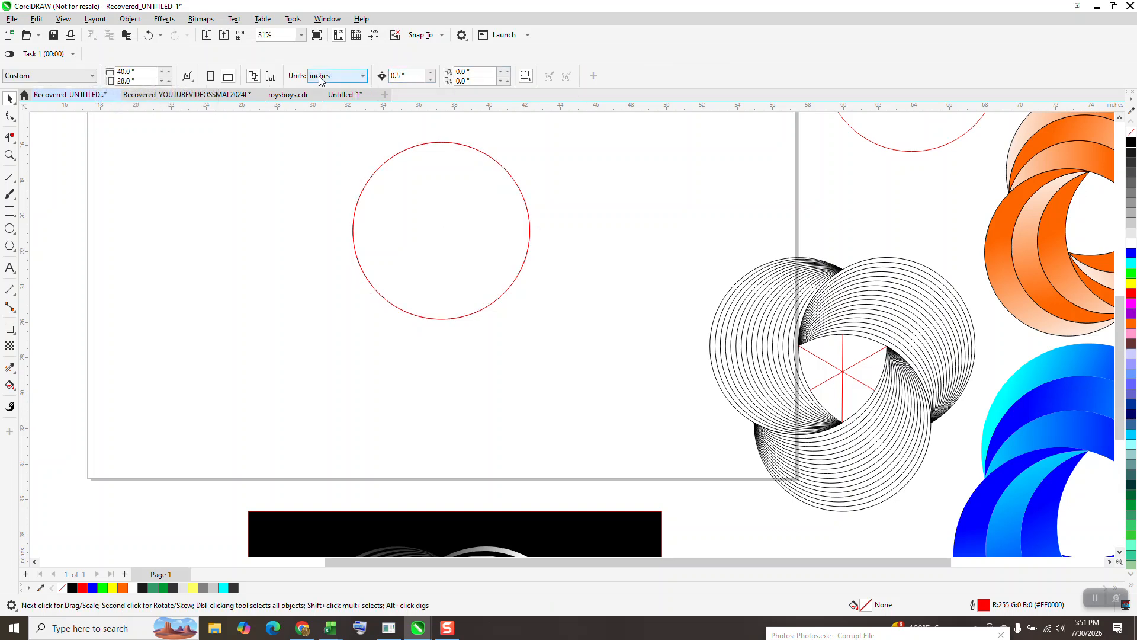
# Step: Set the nudge distance to 5 and duplicate the circle, shifting the copy 5 inches left
pyautogui.click(393, 73)
pyautogui.write('5')
pyautogui.press('Return')
pyautogui.click(412, 210)
pyautogui.press('KP_Add')
pyautogui.press('Left')
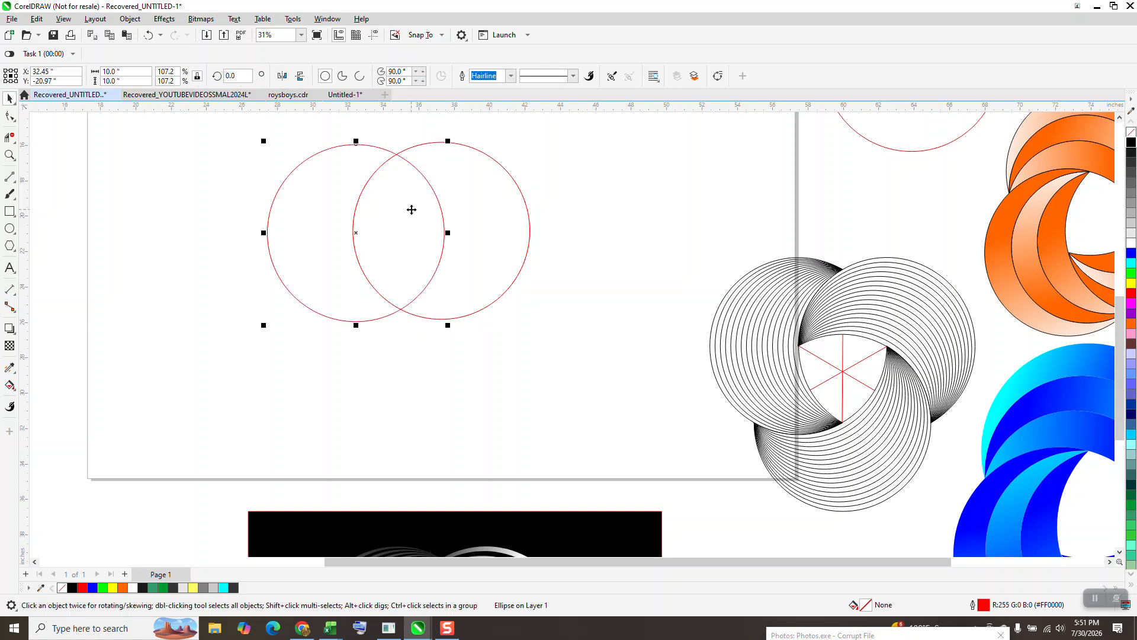
pyautogui.hotkey('ctrl', 'z')
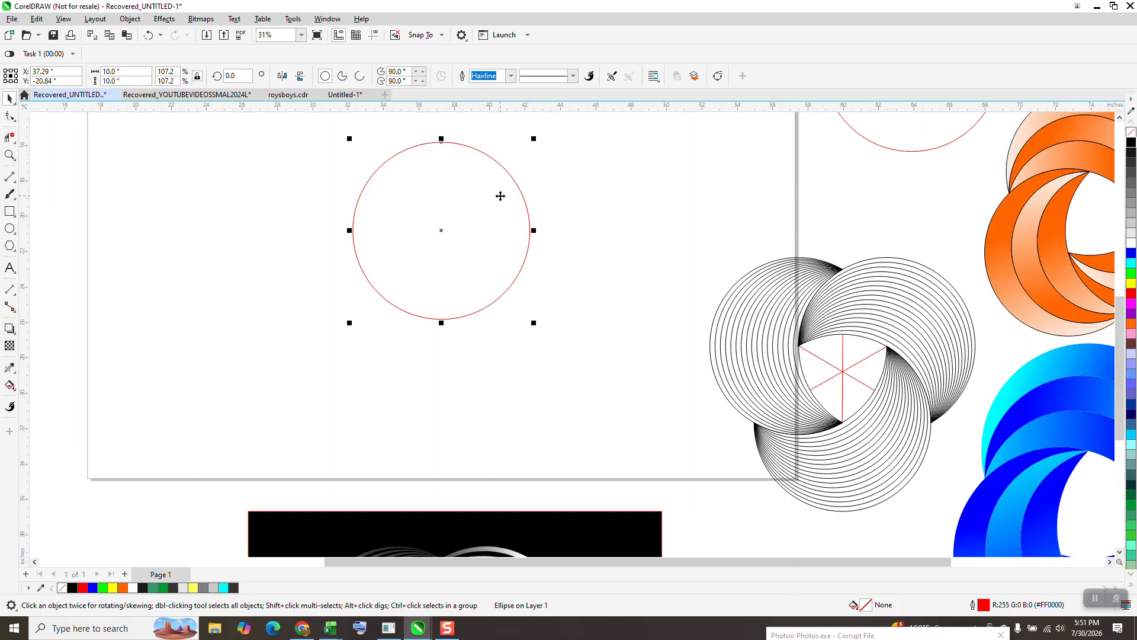
pyautogui.press('KP_Add')
pyautogui.press('Left')
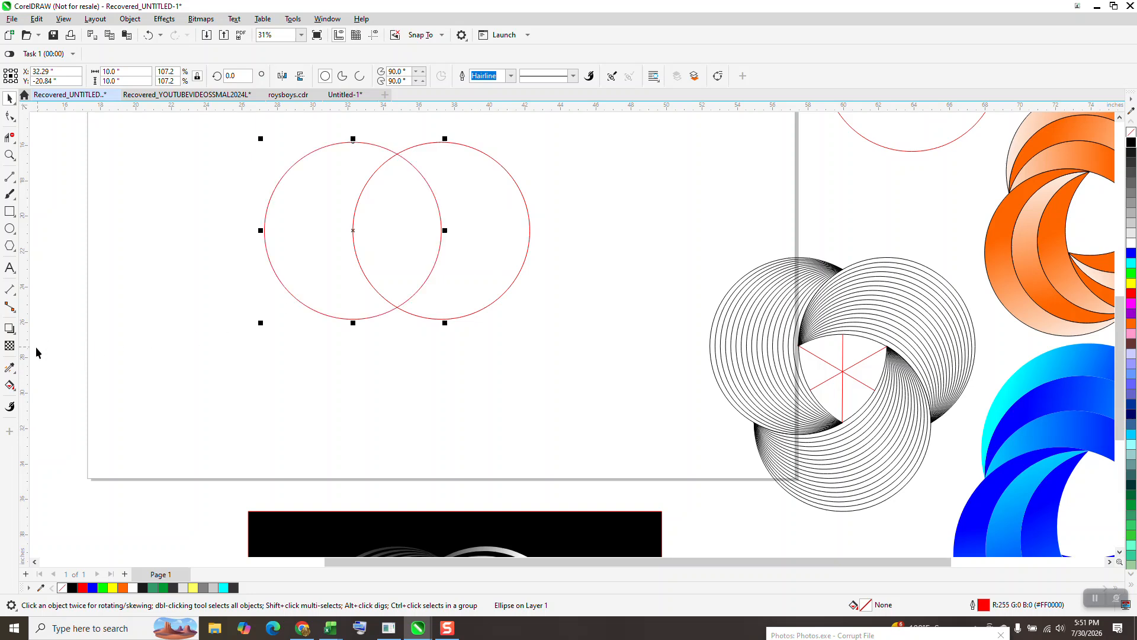
# Step: Smart Fill the left crescent region of the overlapping circles and nudge the new shape left
pyautogui.click(9, 385)
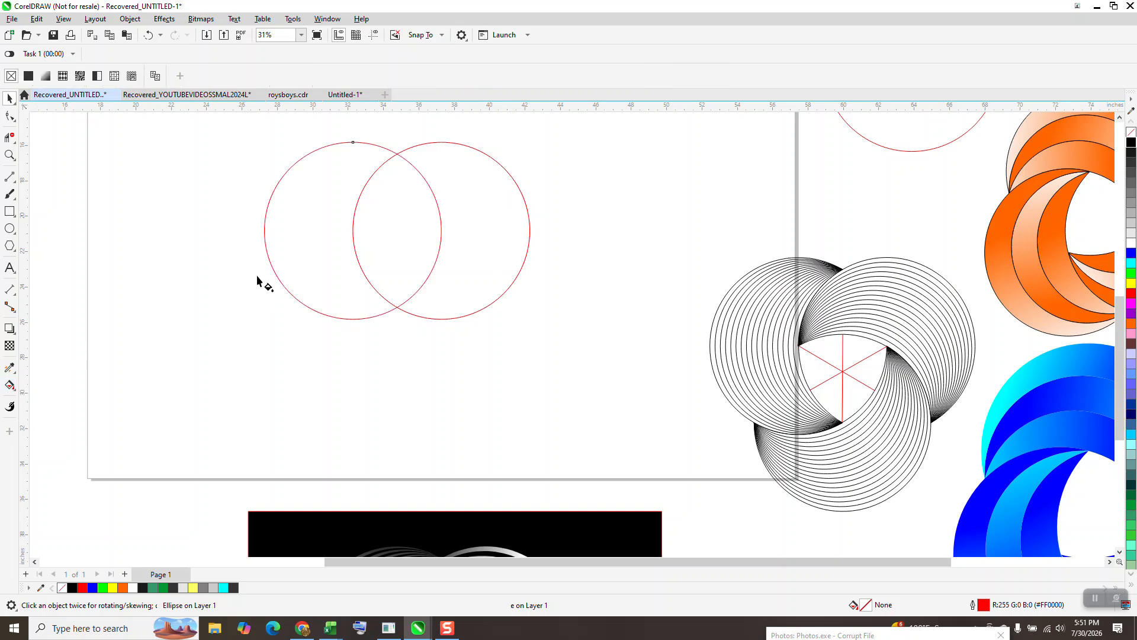
pyautogui.click(15, 390)
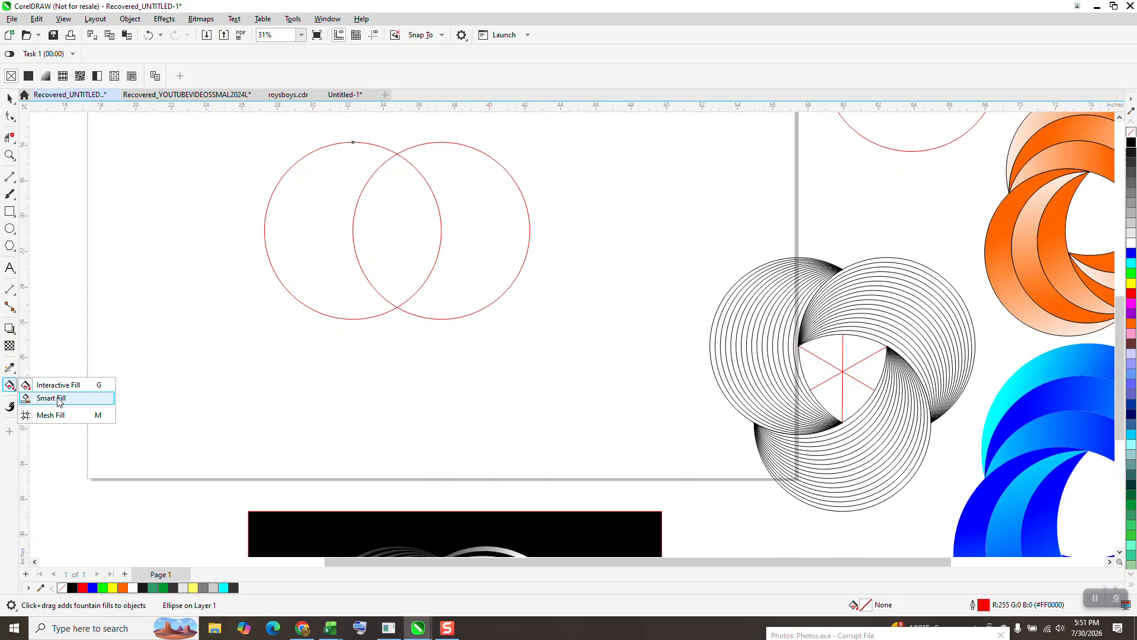
pyautogui.click(59, 401)
pyautogui.click(302, 266)
pyautogui.scroll(-3, 546, 295)
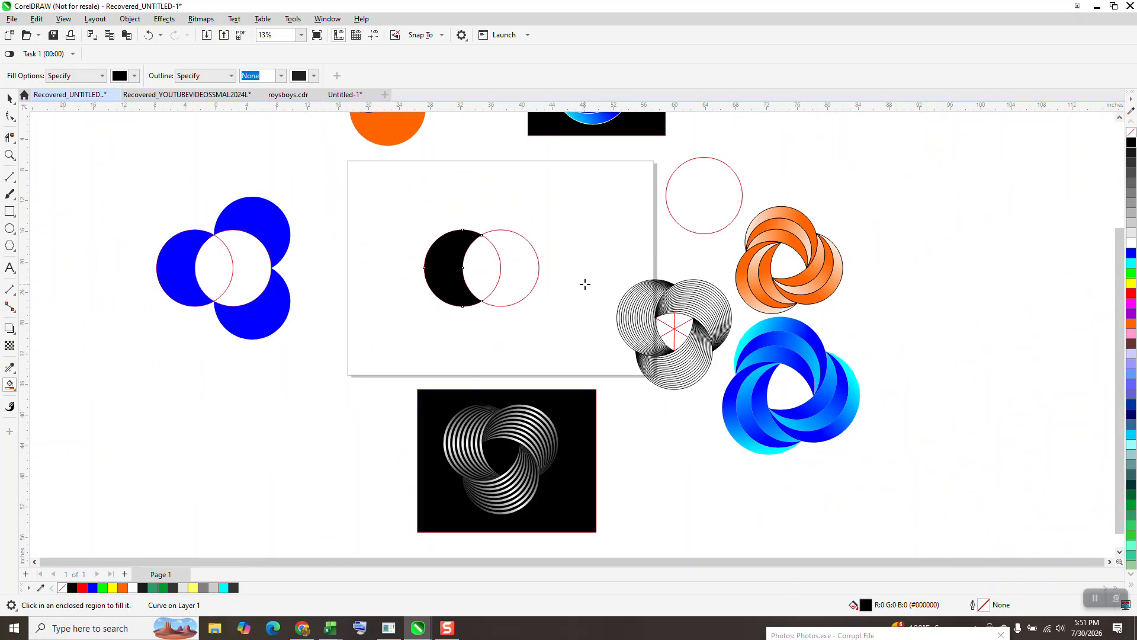
pyautogui.press('Left')
pyautogui.press('Left')
pyautogui.click(9, 98)
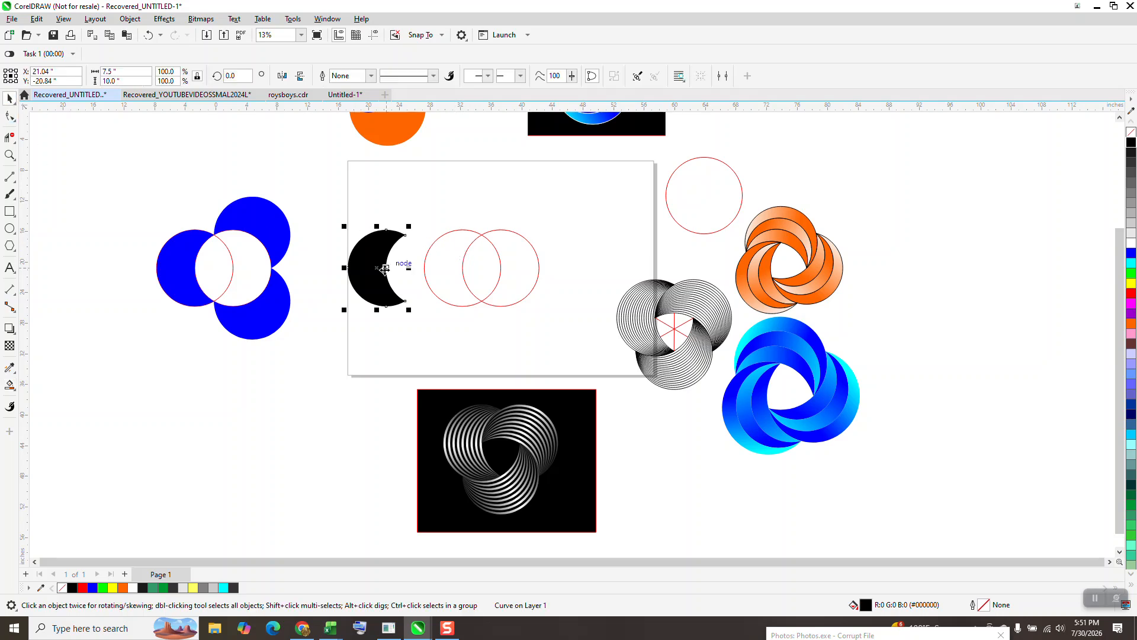
# Step: Remove the crescent's fill and give it a black outline
pyautogui.click(1131, 132)
pyautogui.rightClick(1131, 142)
pyautogui.press('z')
pyautogui.moveTo(347, 224); pyautogui.dragTo(474, 338)
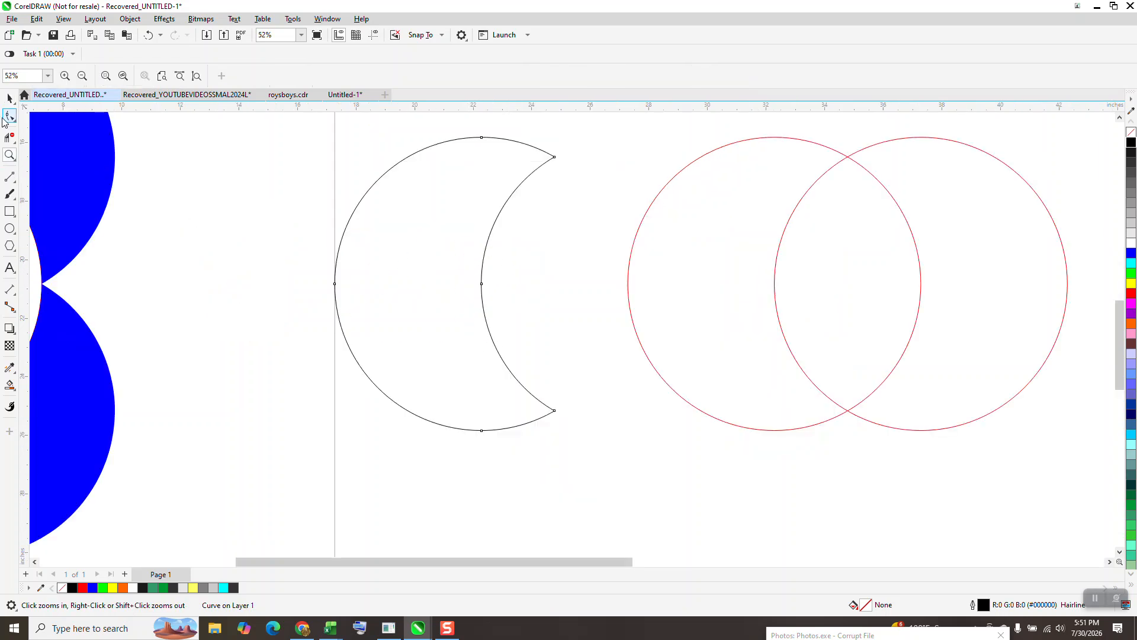
pyautogui.moveTo(311, 129); pyautogui.dragTo(637, 462)
pyautogui.click(14, 121)
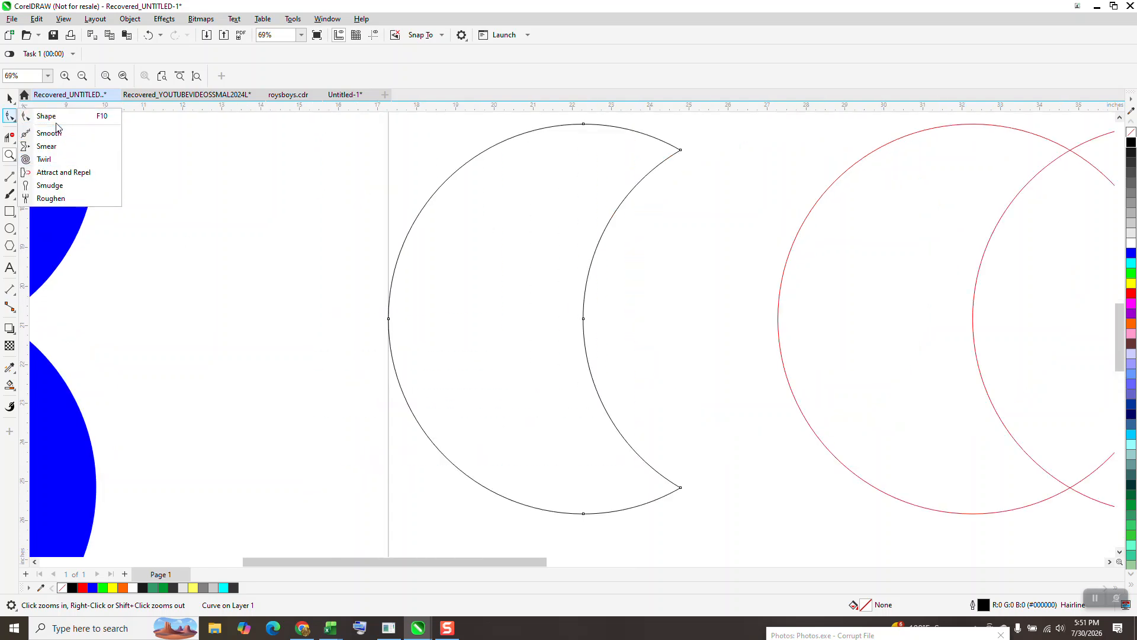
pyautogui.click(46, 116)
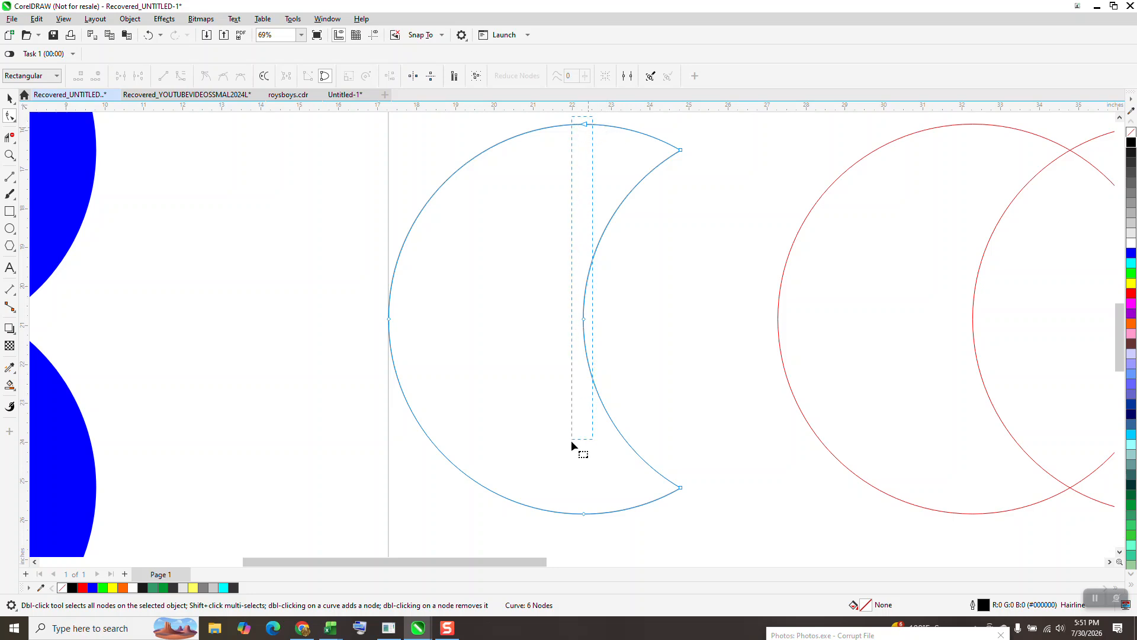
pyautogui.moveTo(577, 521); pyautogui.dragTo(582, 523)
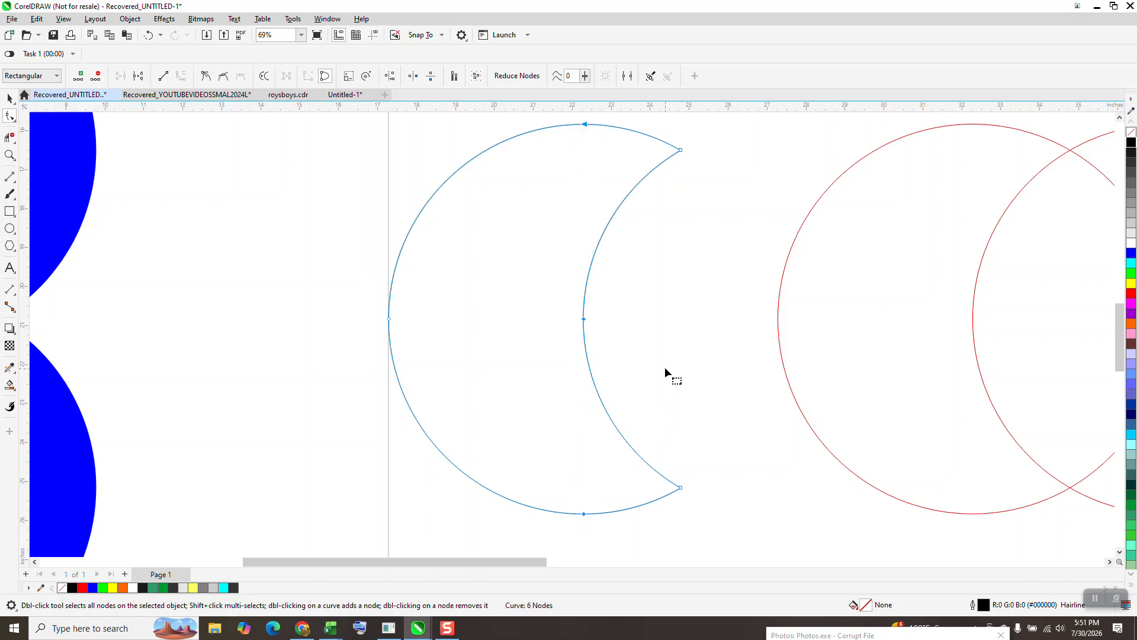
pyautogui.click(685, 347)
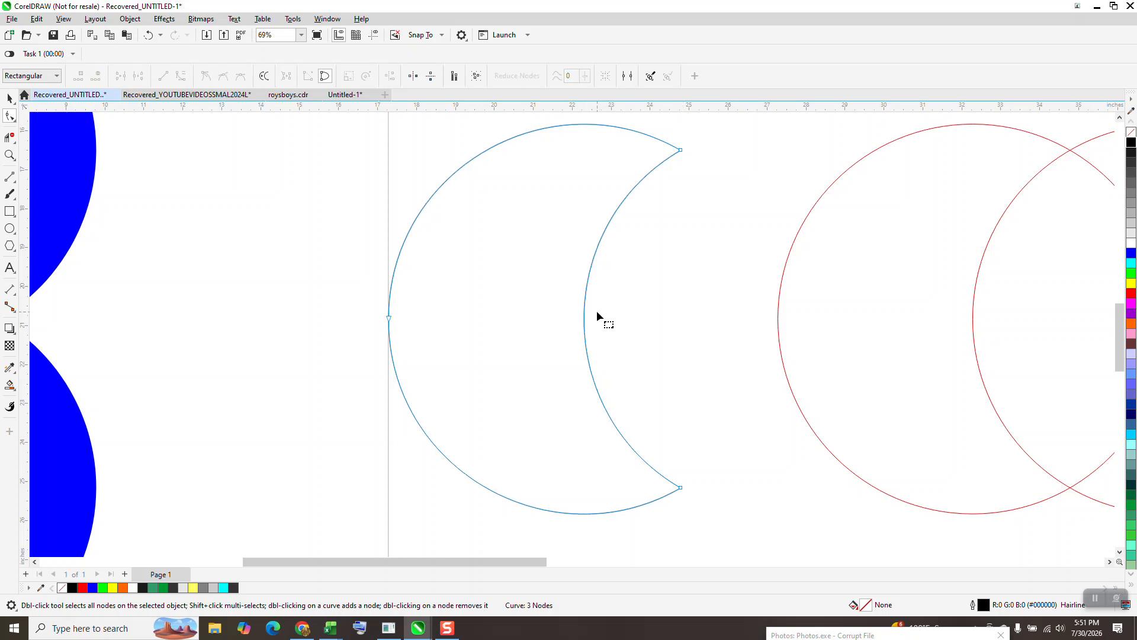
pyautogui.click(148, 35)
# Step: Delete the top and bottom nodes on the crescent's outer arc
pyautogui.moveTo(524, 118); pyautogui.dragTo(623, 145)
pyautogui.click(619, 159)
pyautogui.moveTo(619, 508); pyautogui.dragTo(552, 539)
pyautogui.press('Delete')
pyautogui.scroll(-1, 461, 393)
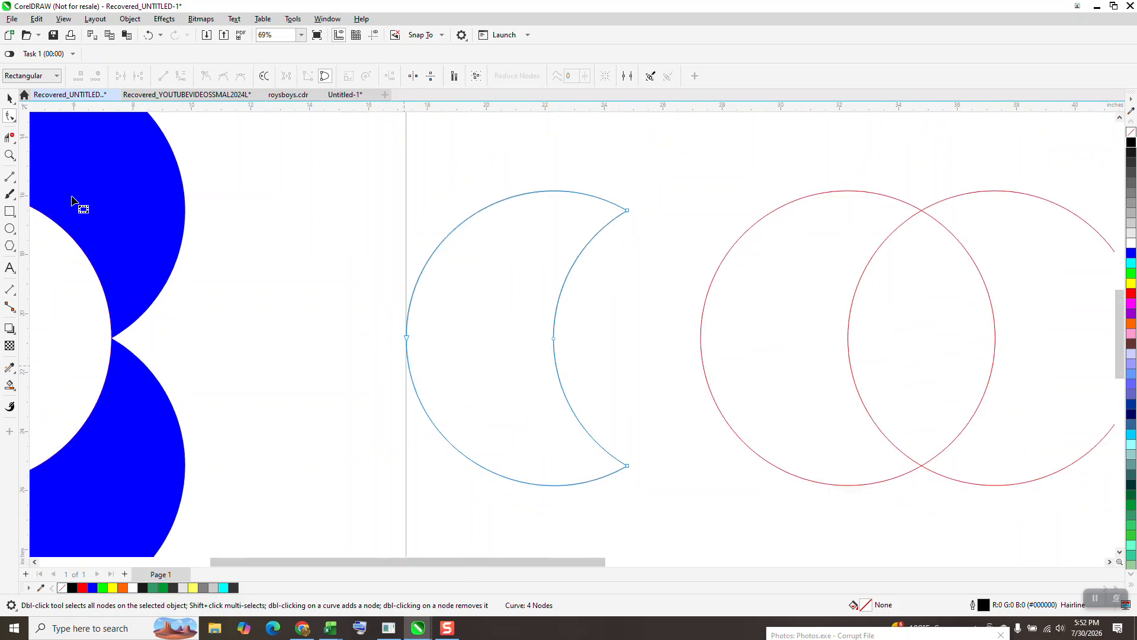
# Step: Break the crescent's outline apart at its two tip nodes
pyautogui.click(10, 97)
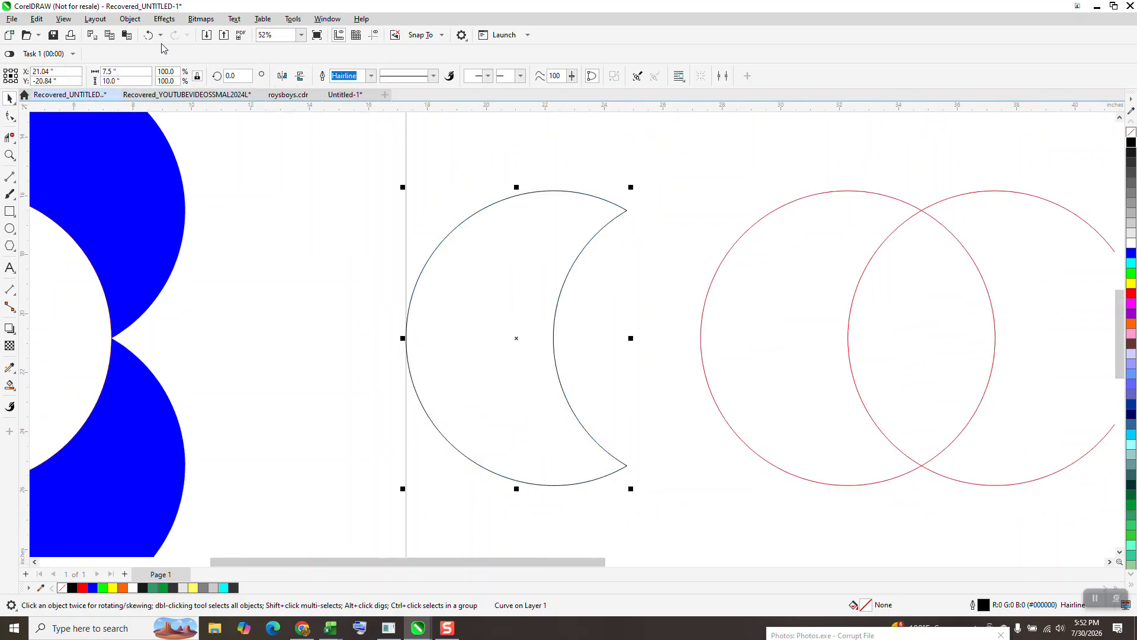
pyautogui.click(10, 117)
pyautogui.press('F10')
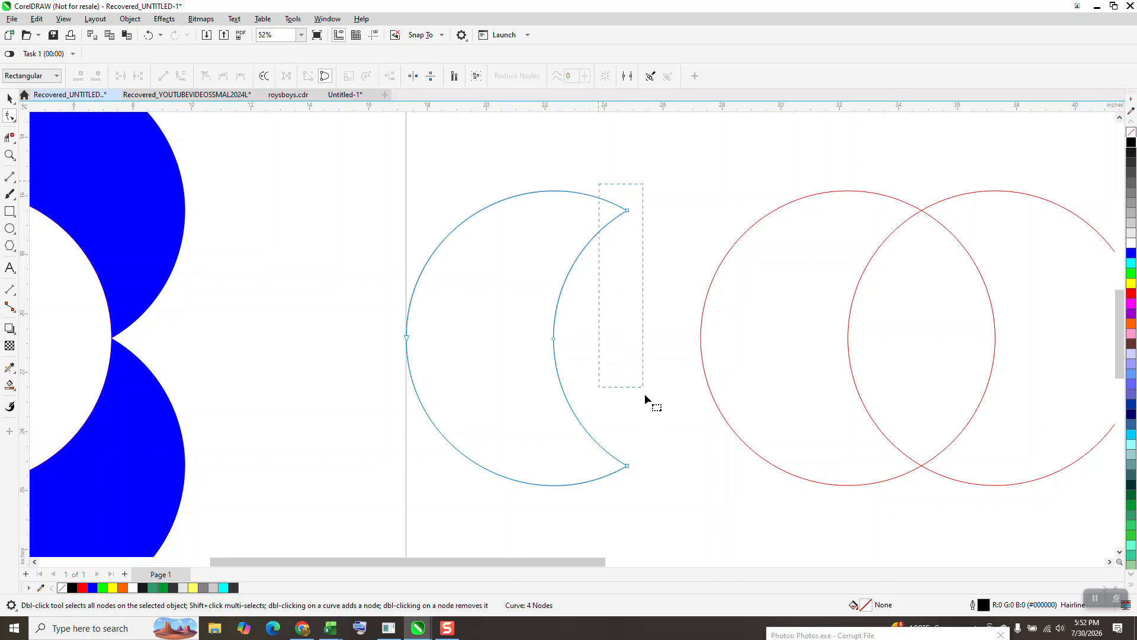
pyautogui.moveTo(670, 493); pyautogui.dragTo(665, 494)
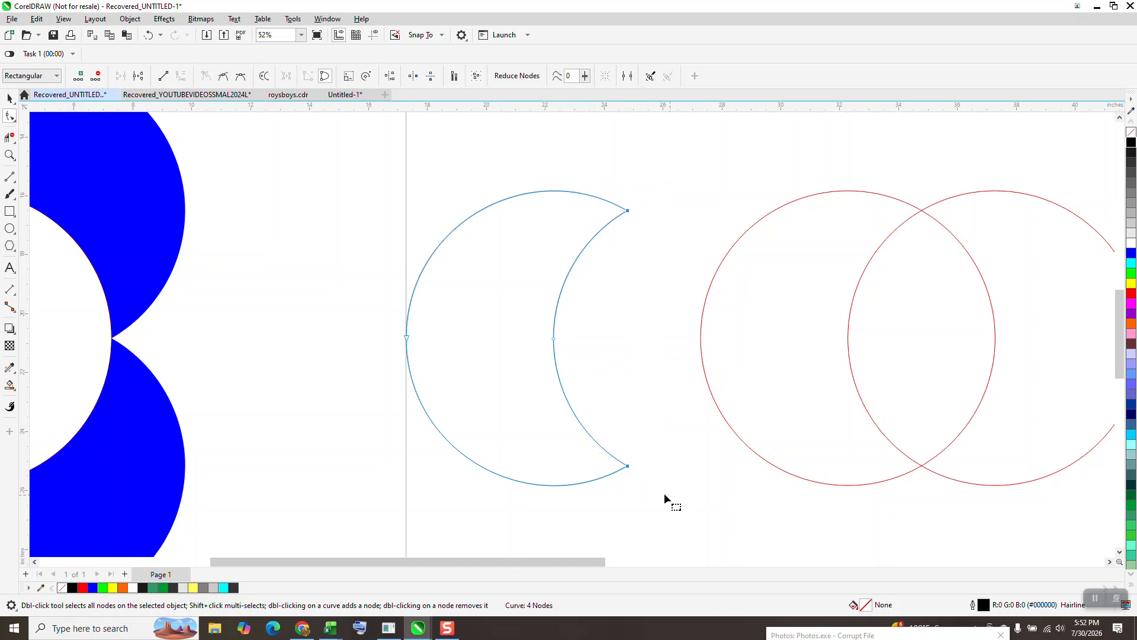
pyautogui.rightClick(627, 466)
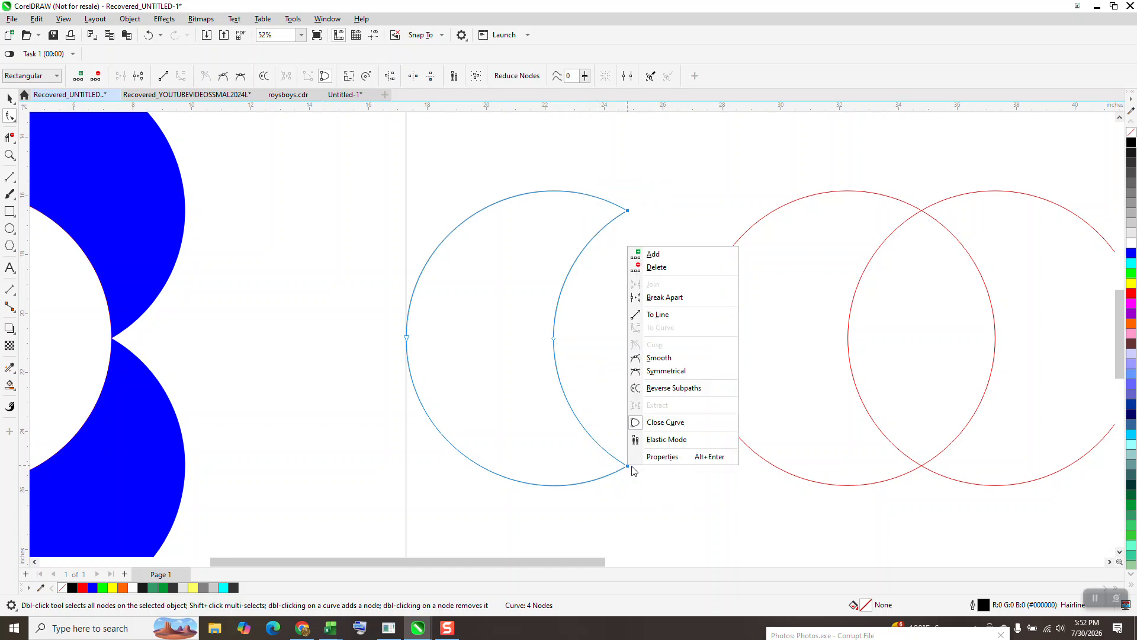
pyautogui.click(674, 298)
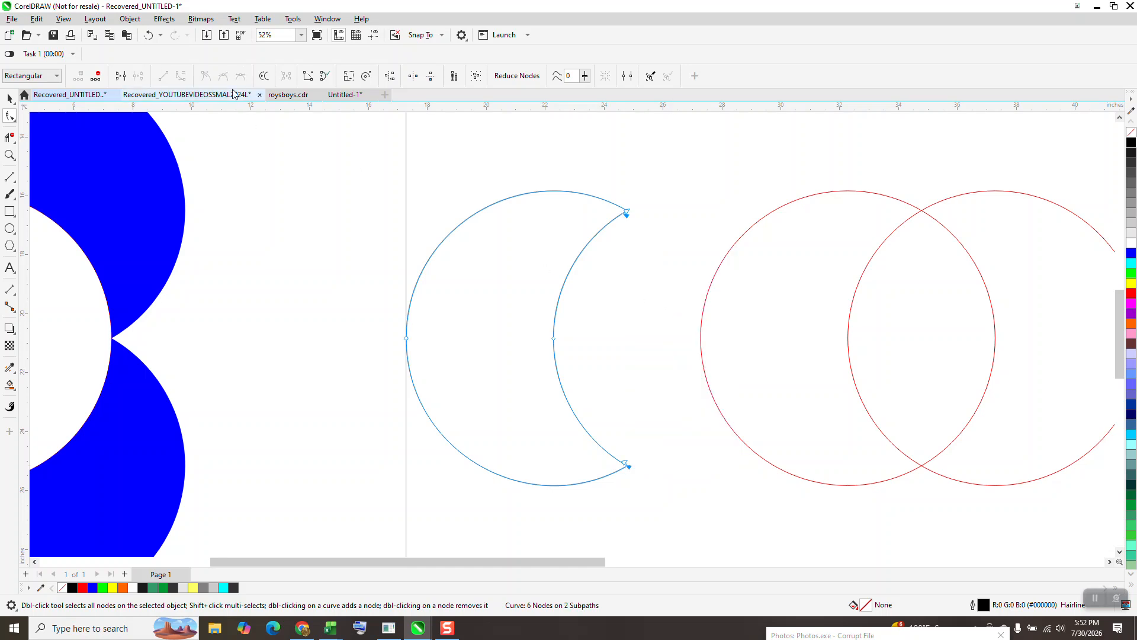
# Step: Break the crescent's outline apart into two separate arcs
pyautogui.click(164, 18)
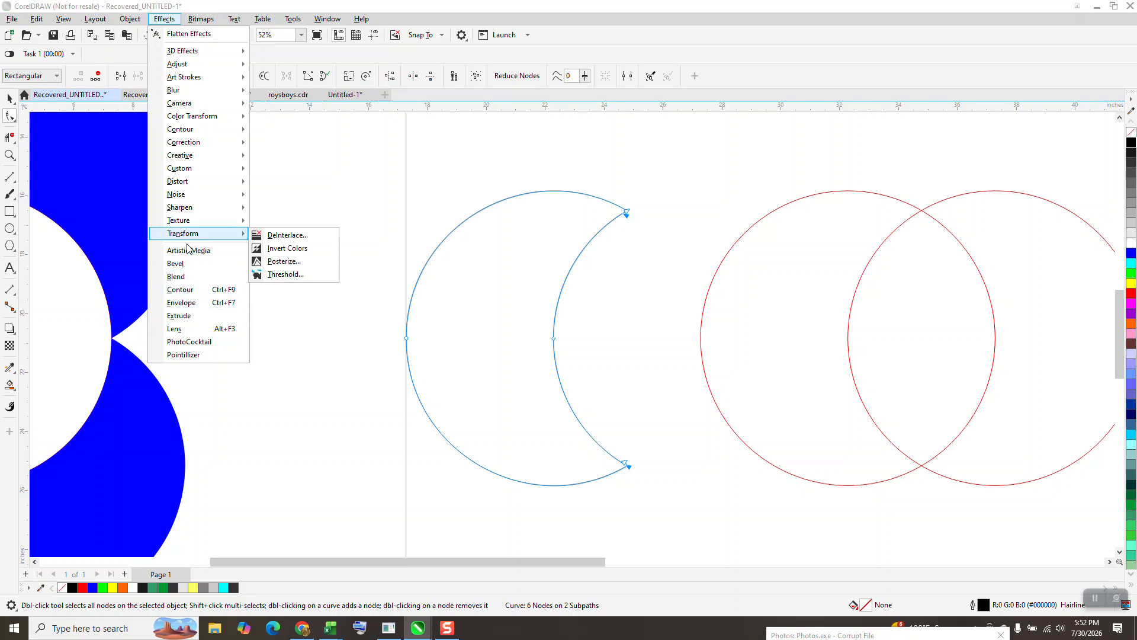
pyautogui.click(130, 18)
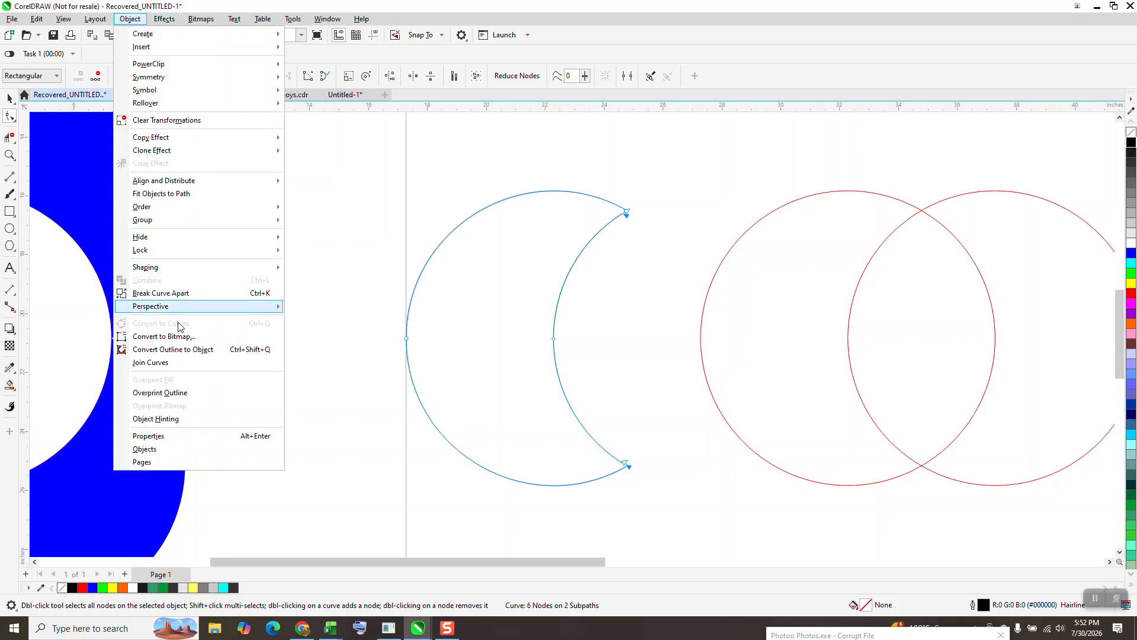
pyautogui.click(181, 294)
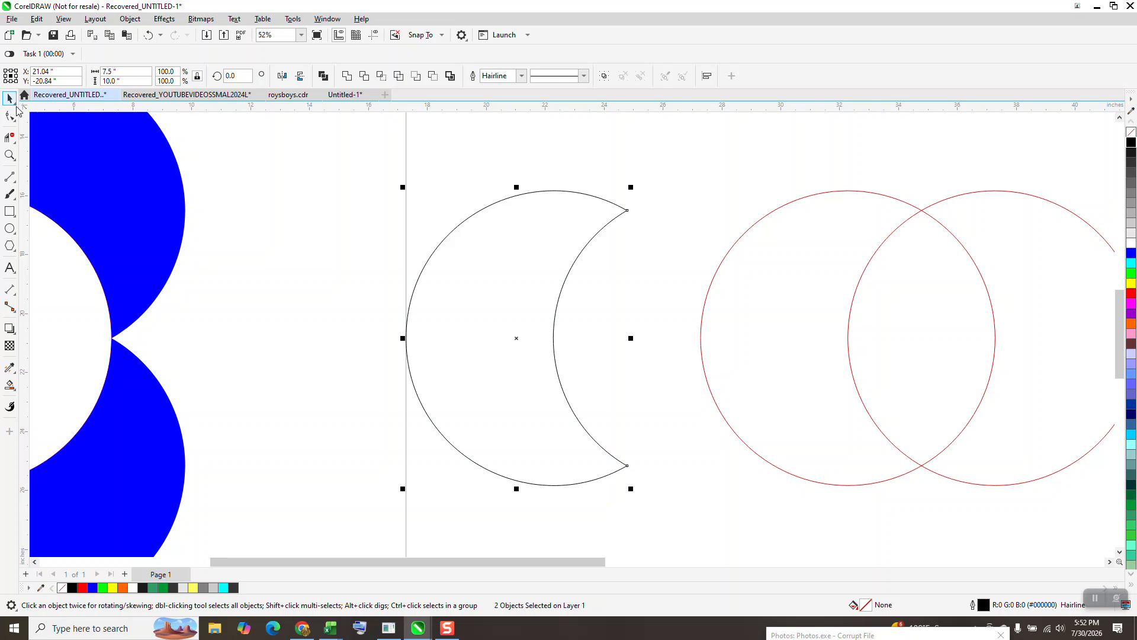
# Step: Select the crescent's inner arc and nudge it right onto the left red circle
pyautogui.click(531, 275)
pyautogui.click(558, 303)
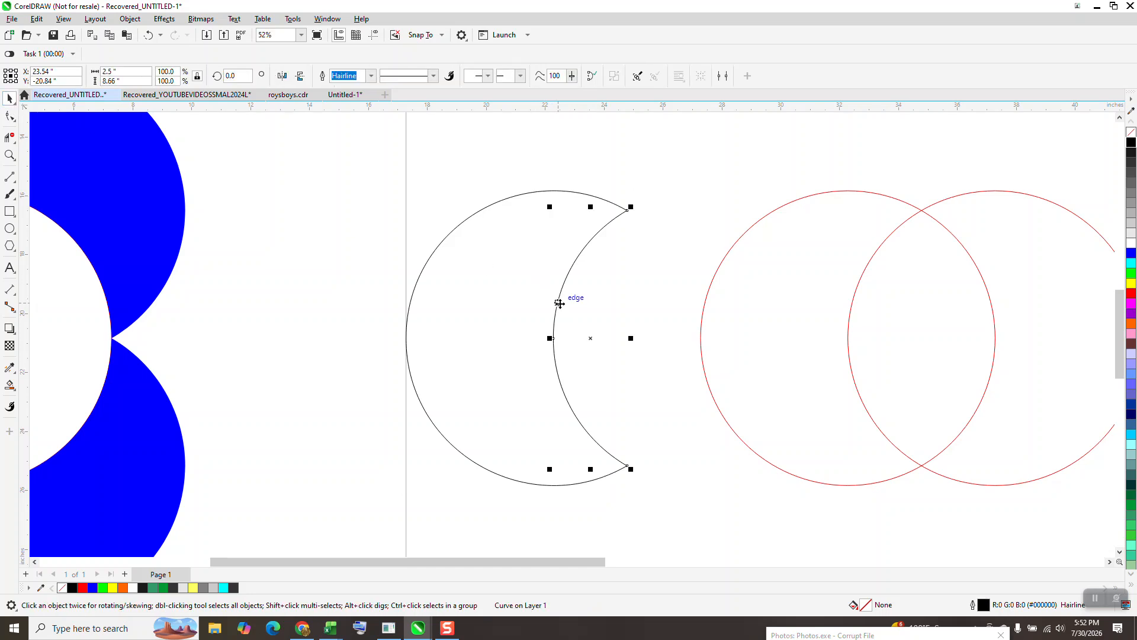
pyautogui.press('Right')
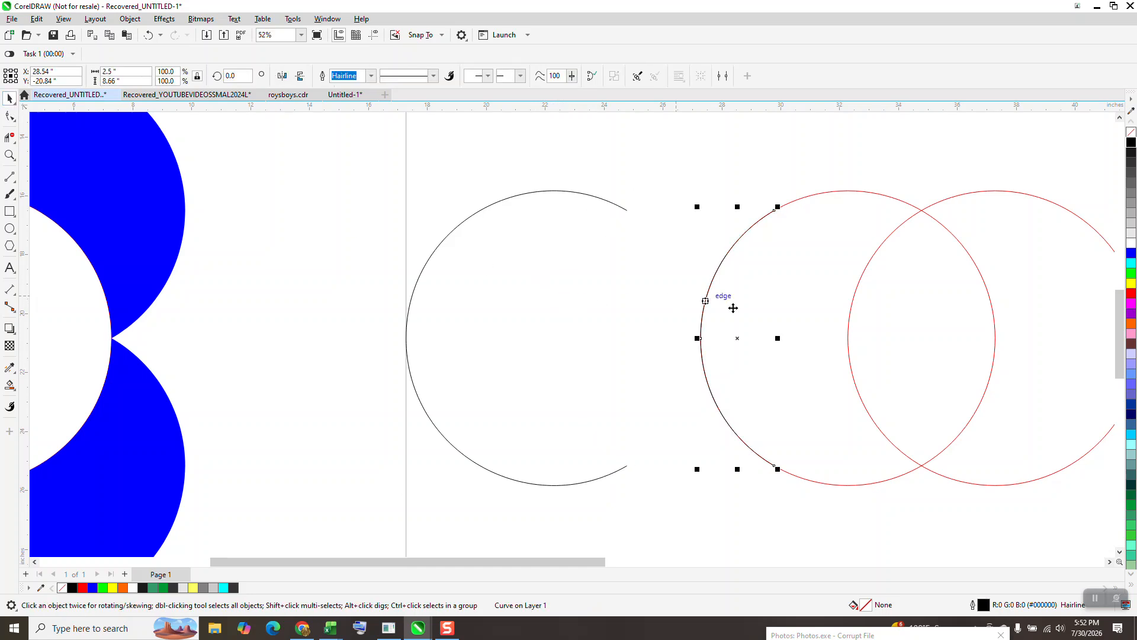
# Step: Delete the blue filled shapes at the left of the drawing
pyautogui.click(976, 287)
pyautogui.scroll(-2, 950, 320)
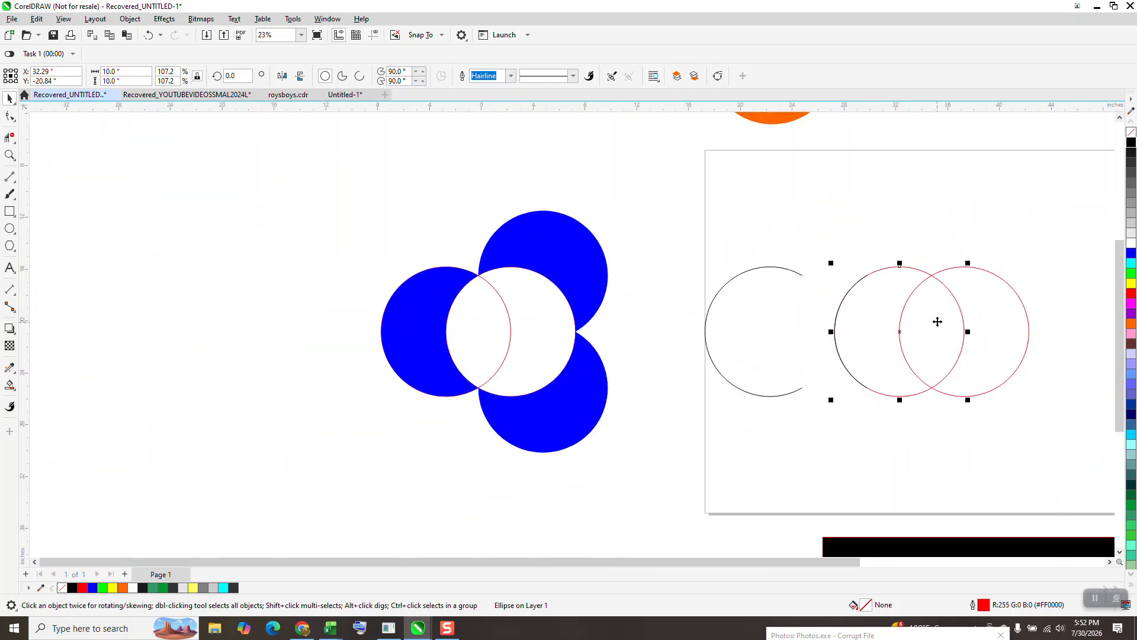
pyautogui.moveTo(305, 173); pyautogui.dragTo(637, 459)
pyautogui.press('Delete')
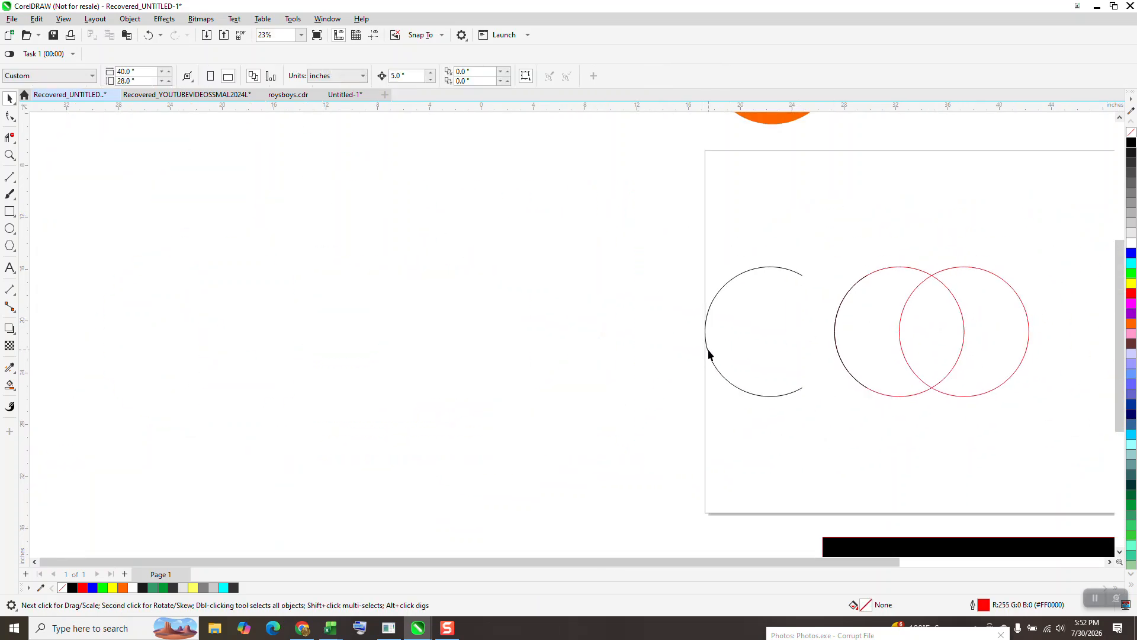
# Step: Nudge the outer arc and then the inner arc to the left, away from the red circles
pyautogui.click(709, 354)
pyautogui.press('Left')
pyautogui.click(833, 338)
pyautogui.click(834, 342)
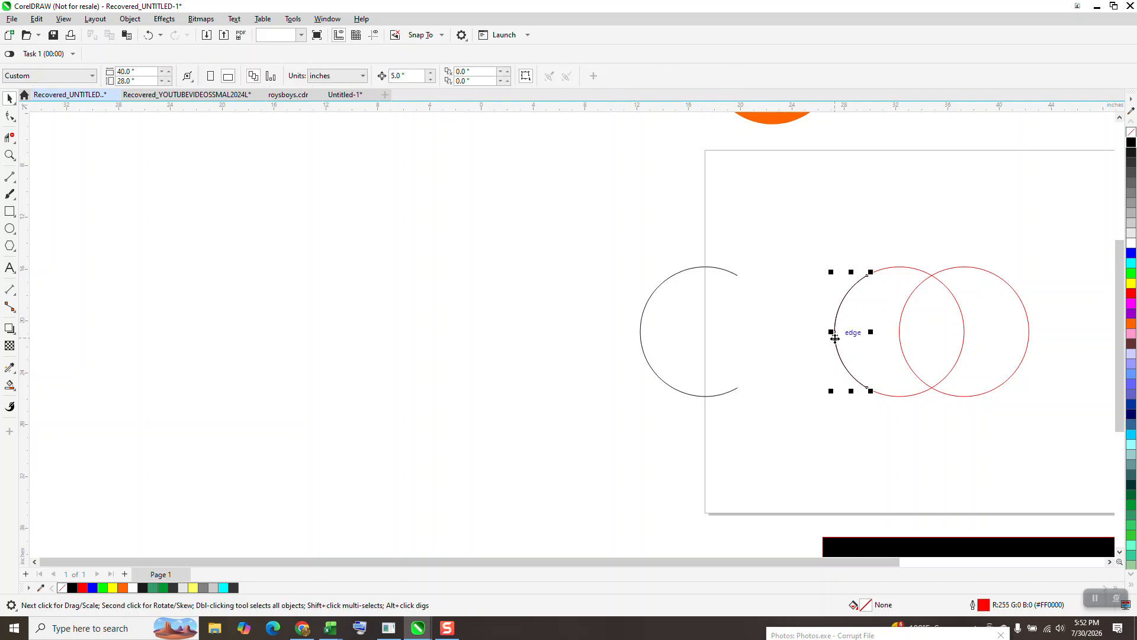
pyautogui.press('Left')
# Step: Reverse the subpath direction of the outer arc using its bottom end node
pyautogui.click(10, 156)
pyautogui.moveTo(643, 243); pyautogui.dragTo(845, 419)
pyautogui.click(9, 99)
pyautogui.press('F10')
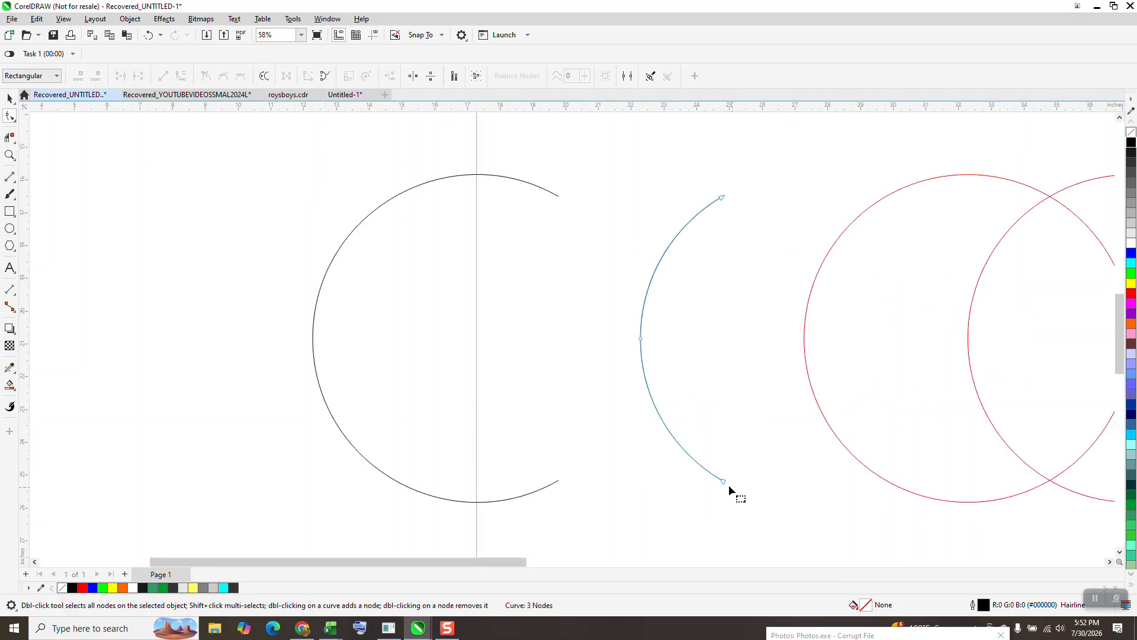
pyautogui.click(557, 481)
pyautogui.moveTo(579, 507); pyautogui.dragTo(571, 496)
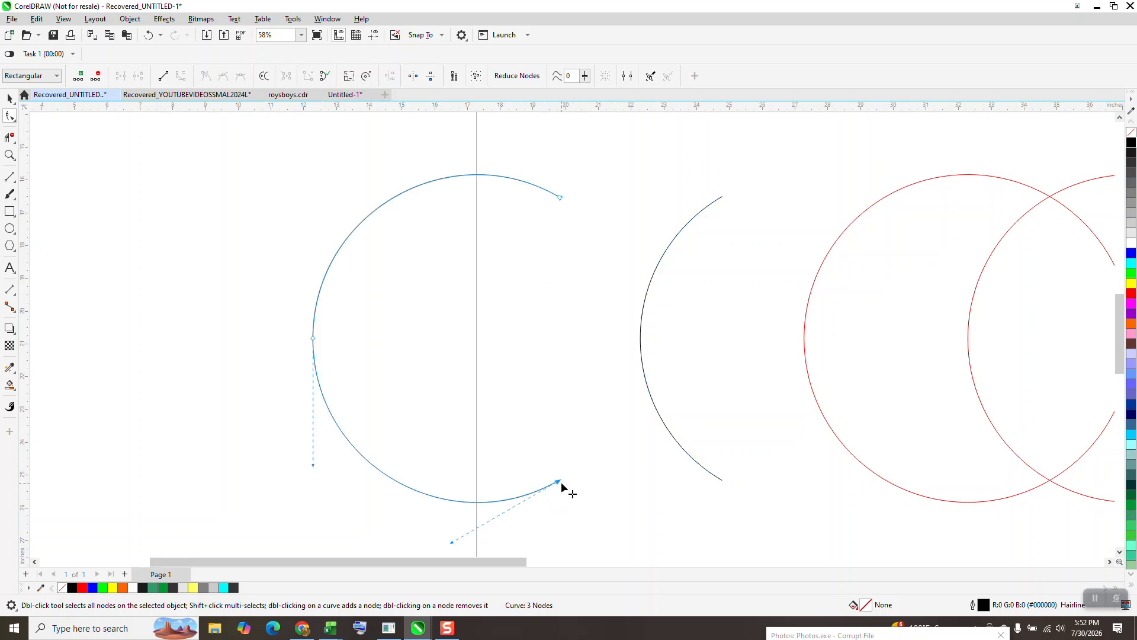
pyautogui.rightClick(560, 484)
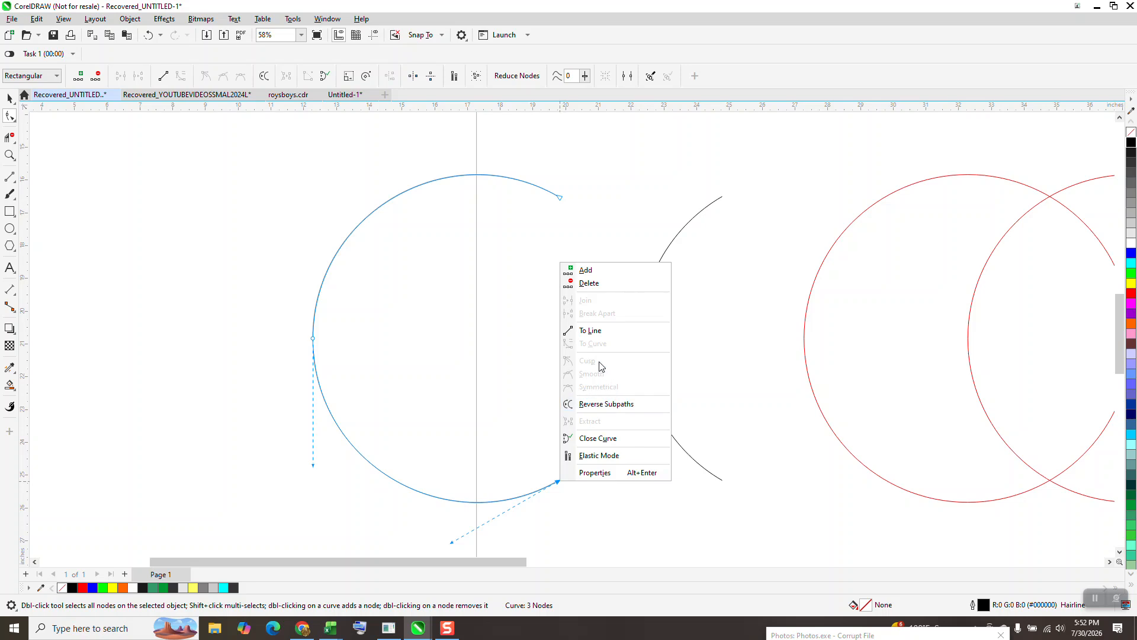
pyautogui.click(606, 404)
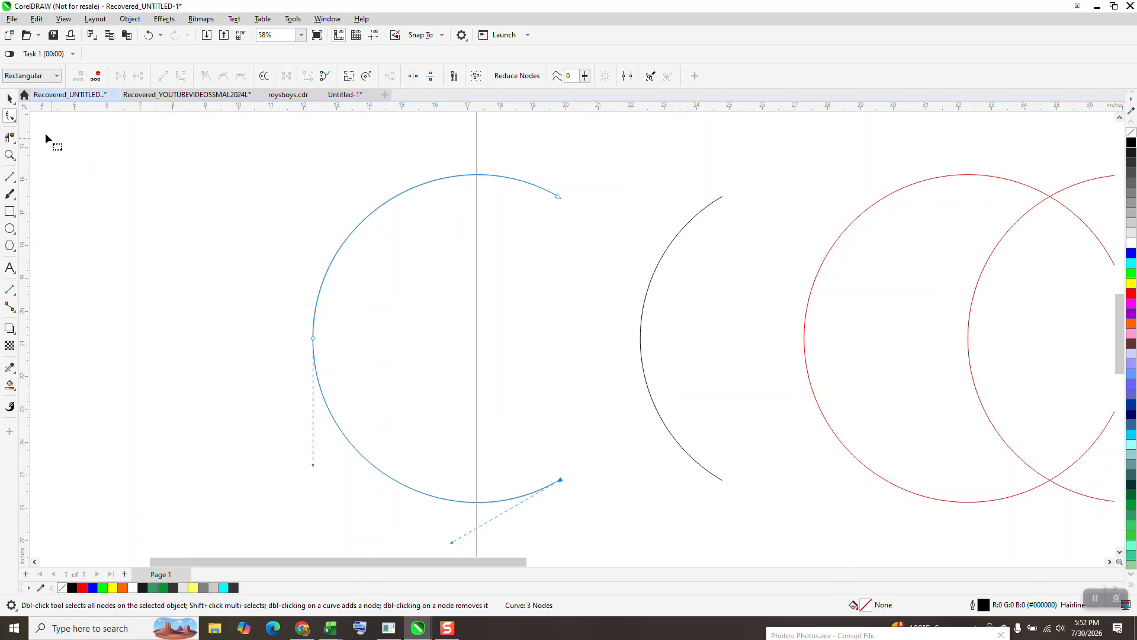
# Step: Nudge the inner arc left so it rejoins the outer arc as a crescent
pyautogui.click(10, 98)
pyautogui.click(643, 311)
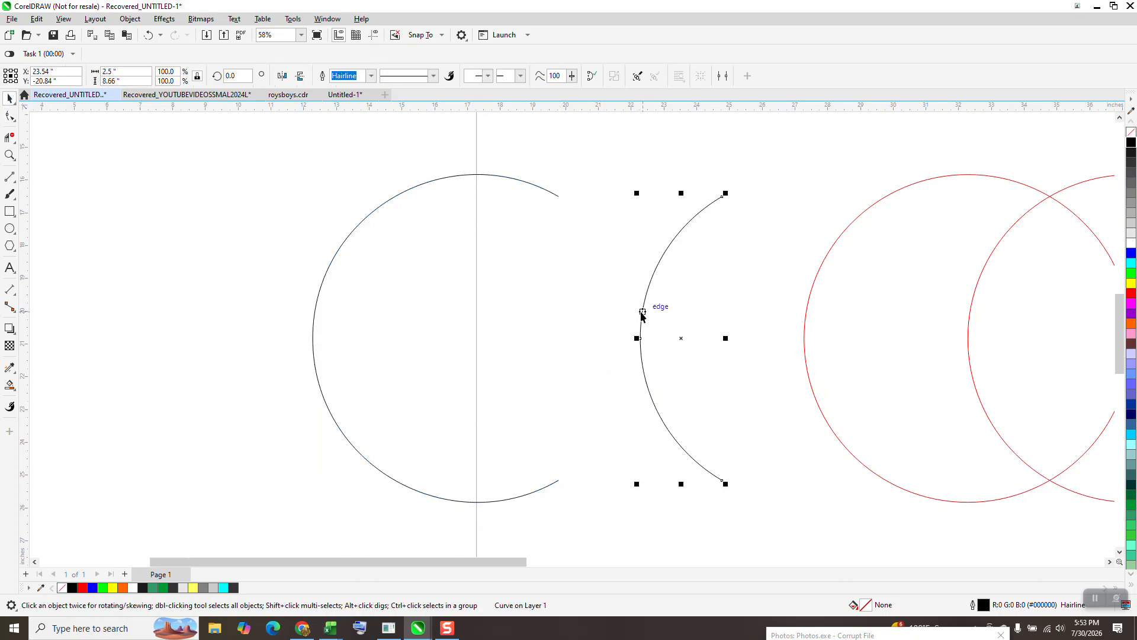
pyautogui.press('Left')
# Step: Select both arcs and blend them with 16 steps
pyautogui.scroll(-1, 643, 310)
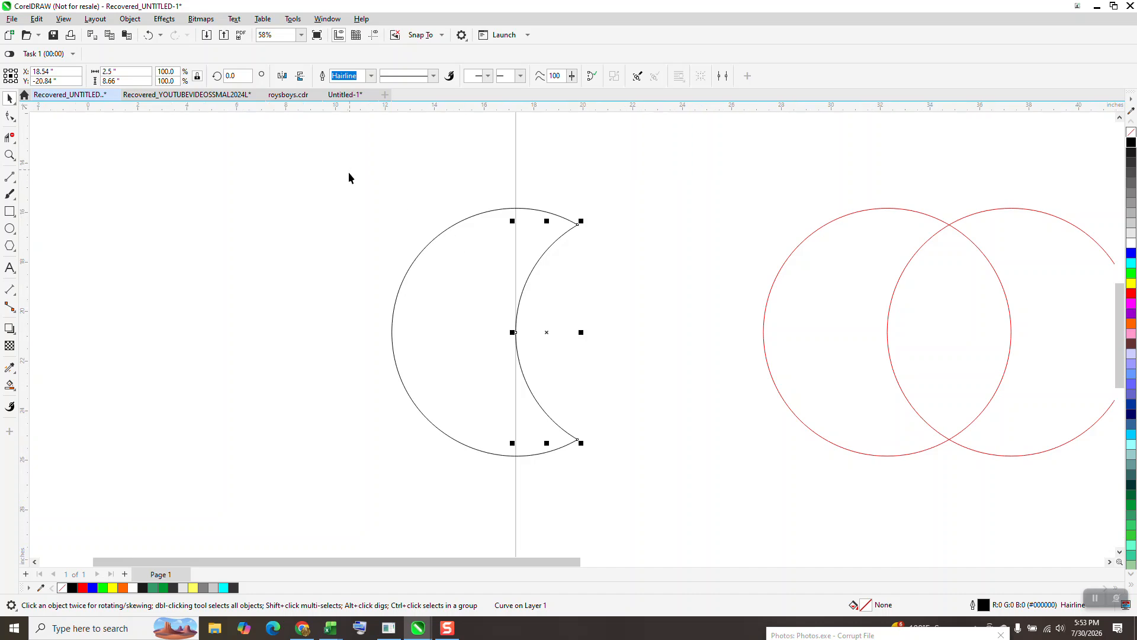
pyautogui.moveTo(350, 170); pyautogui.dragTo(671, 491)
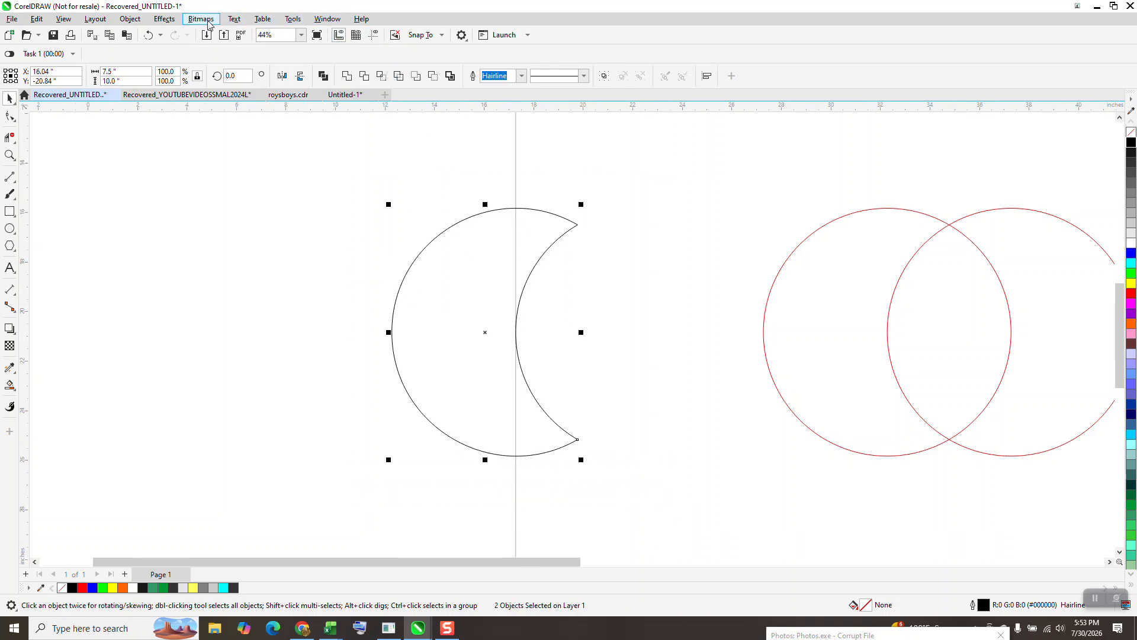
pyautogui.click(172, 21)
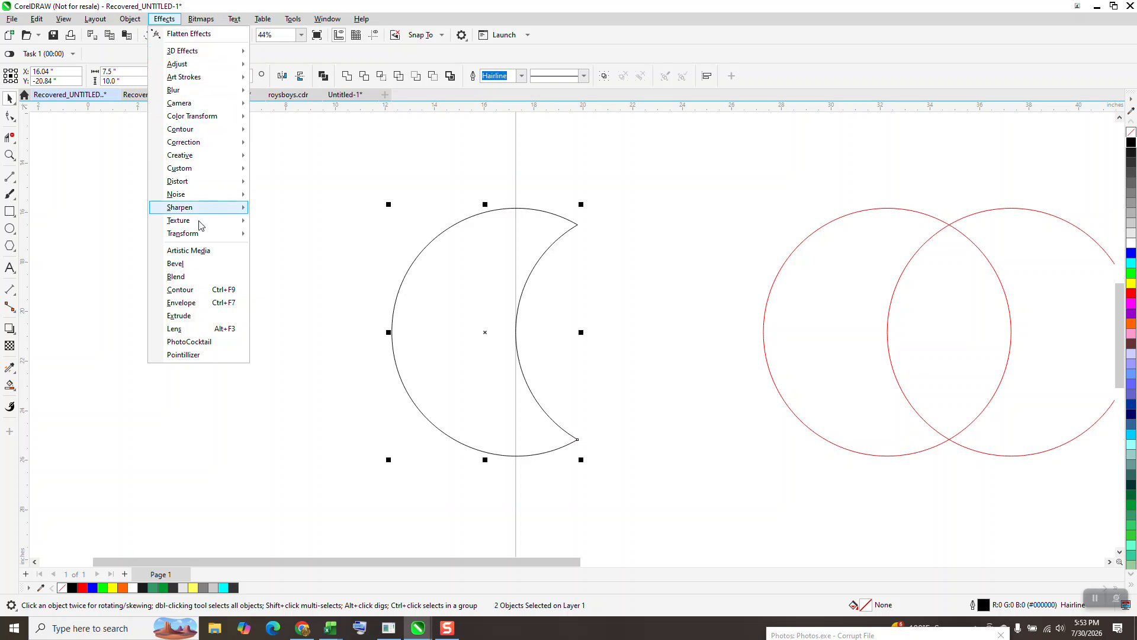
pyautogui.click(177, 276)
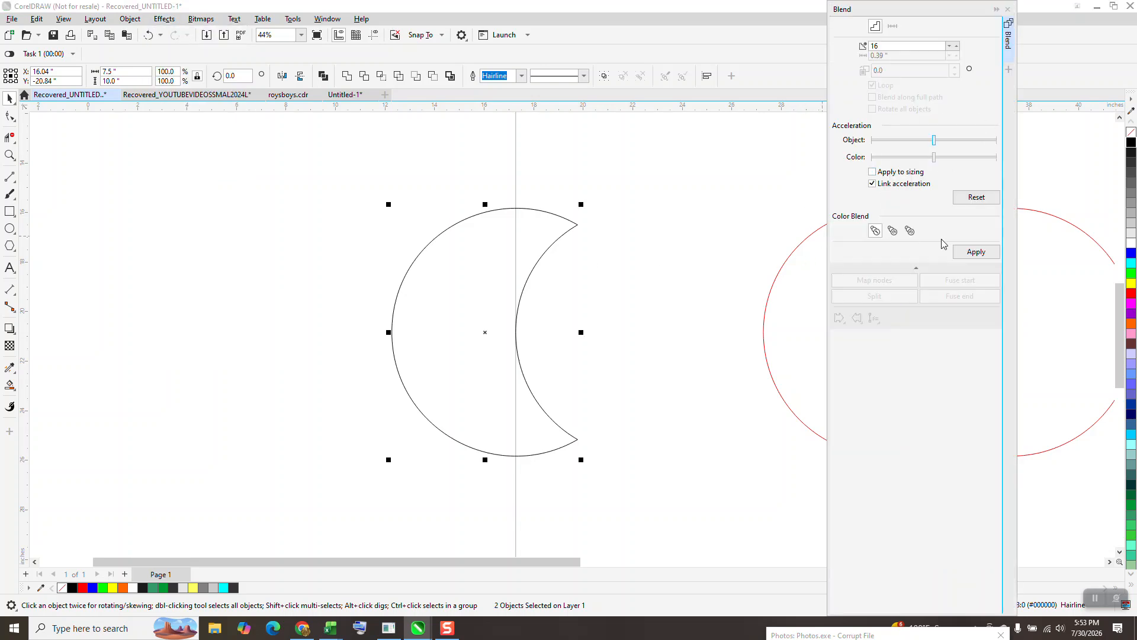
pyautogui.click(972, 252)
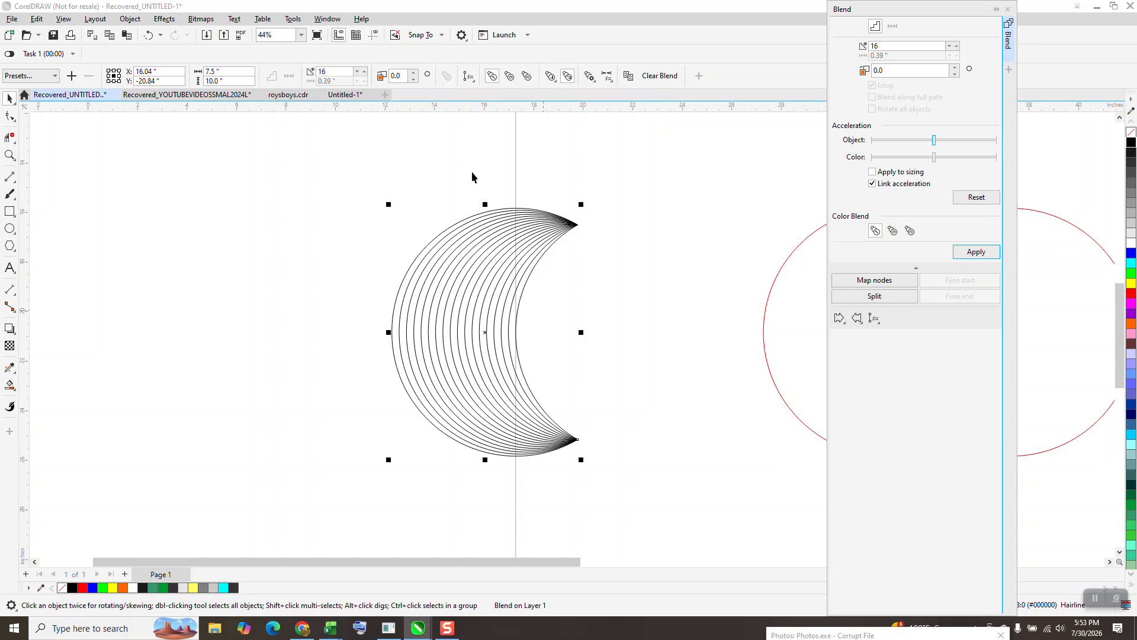
# Step: Delete the left red circle
pyautogui.scroll(-1, 199, 214)
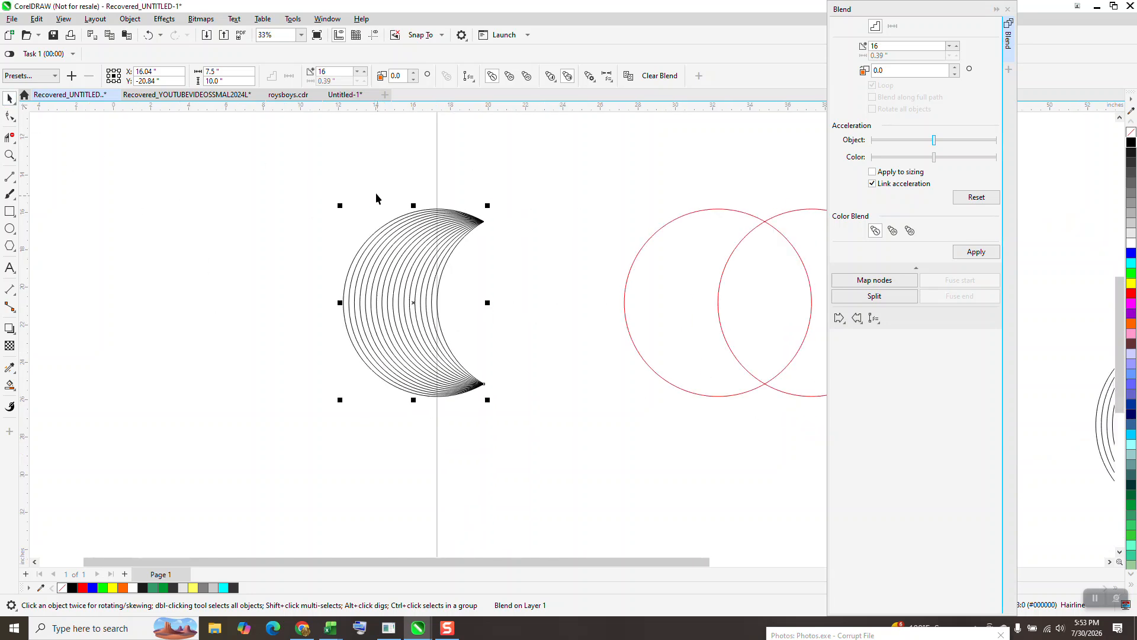
pyautogui.scroll(-1, 452, 342)
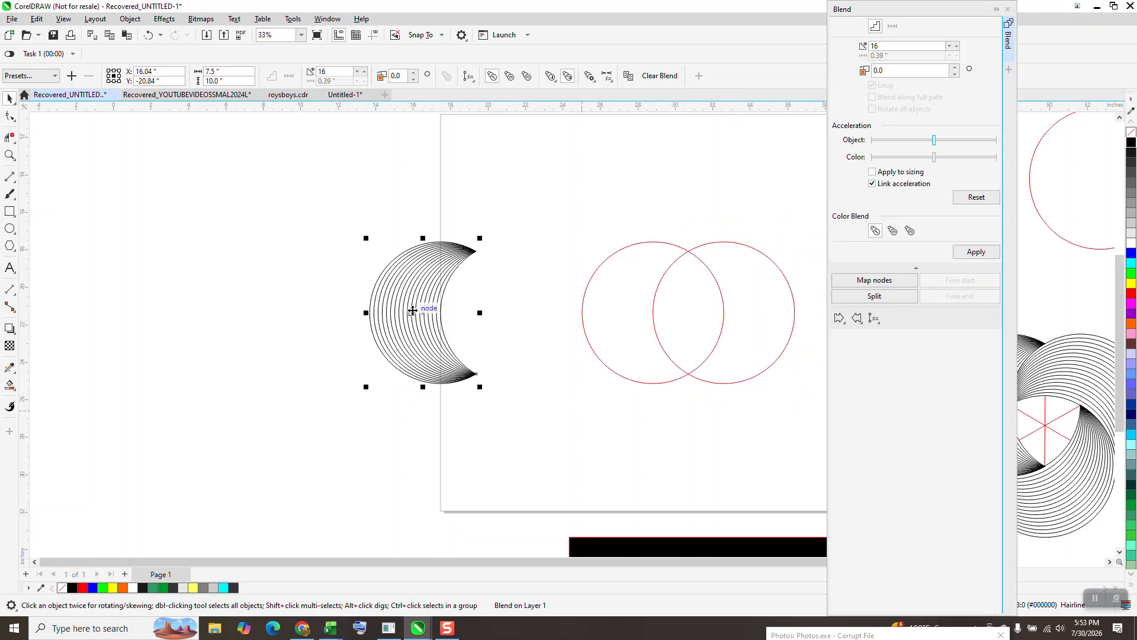
pyautogui.press('space')
pyautogui.scroll(-1, 444, 366)
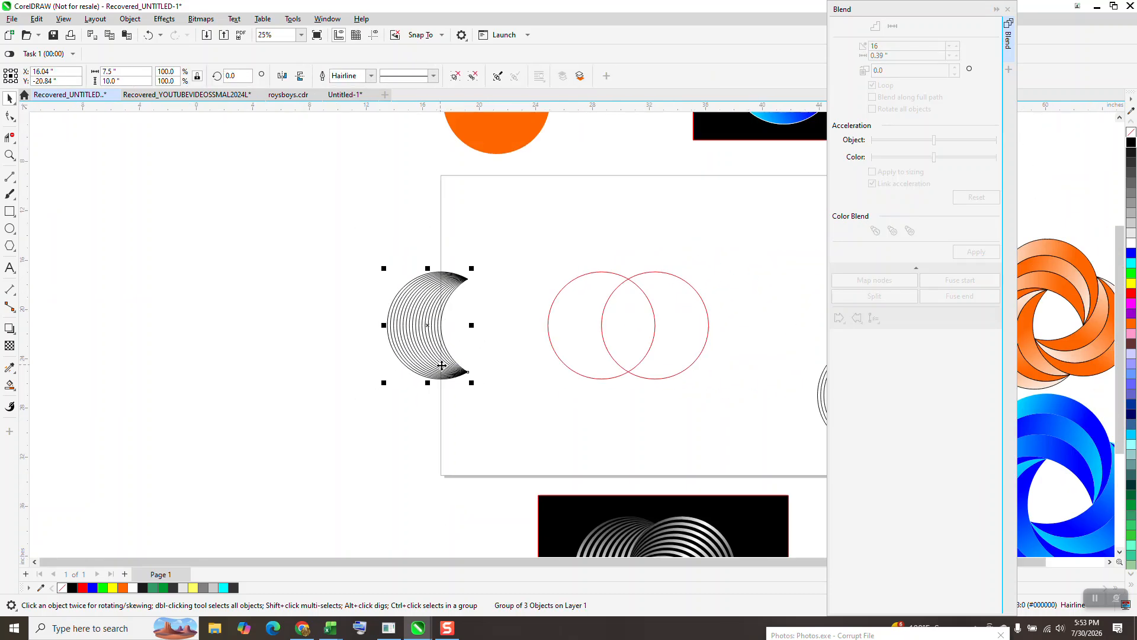
pyautogui.click(579, 347)
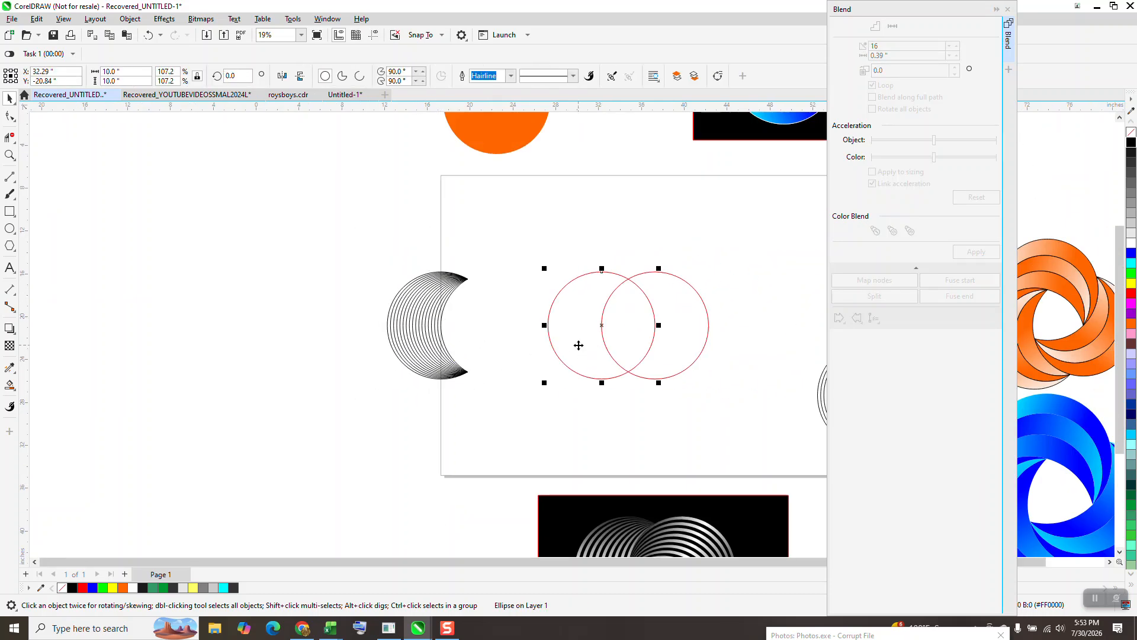
pyautogui.press('Delete')
# Step: Nudge the blend group right against the remaining red circle and close the Blend panel
pyautogui.click(435, 340)
pyautogui.press('l')
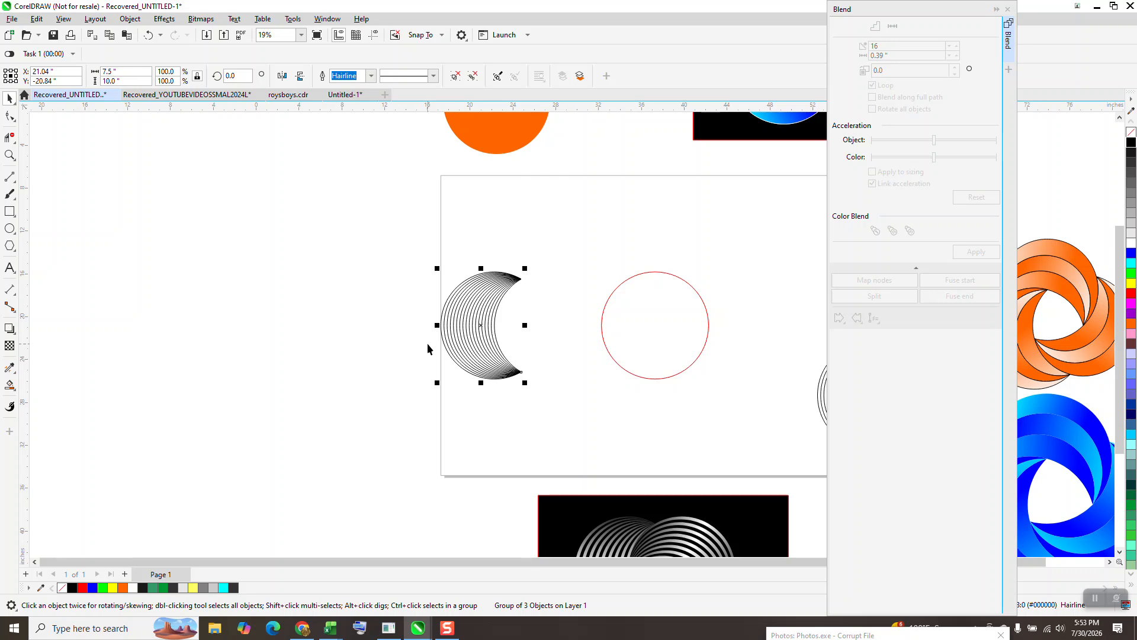
pyautogui.press('Right')
pyautogui.press('Right')
pyautogui.scroll(-1, 427, 323)
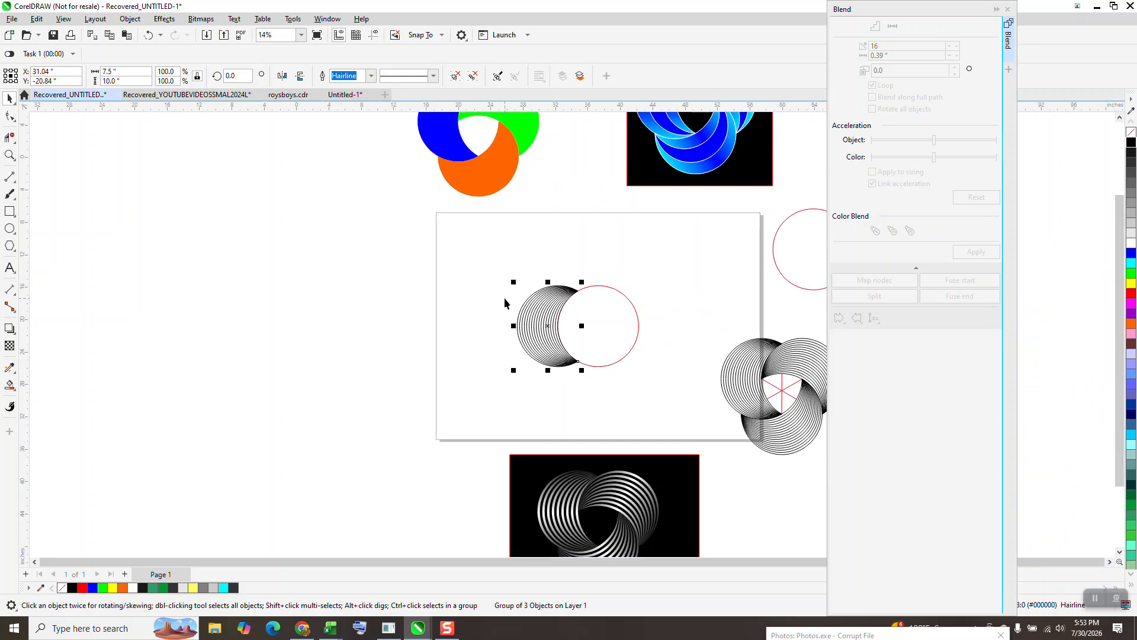
pyautogui.click(1008, 9)
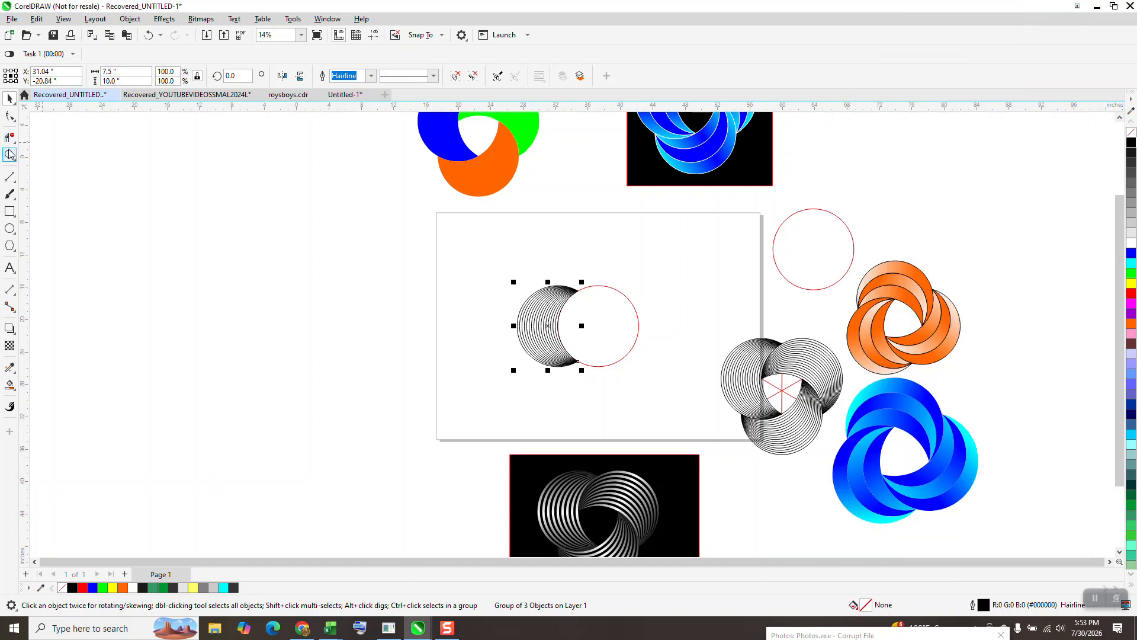
# Step: Rotate a copy of the blend 120° about the red circle's centre, then repeat for a third copy
pyautogui.click(10, 155)
pyautogui.moveTo(470, 225); pyautogui.dragTo(646, 391)
pyautogui.click(9, 100)
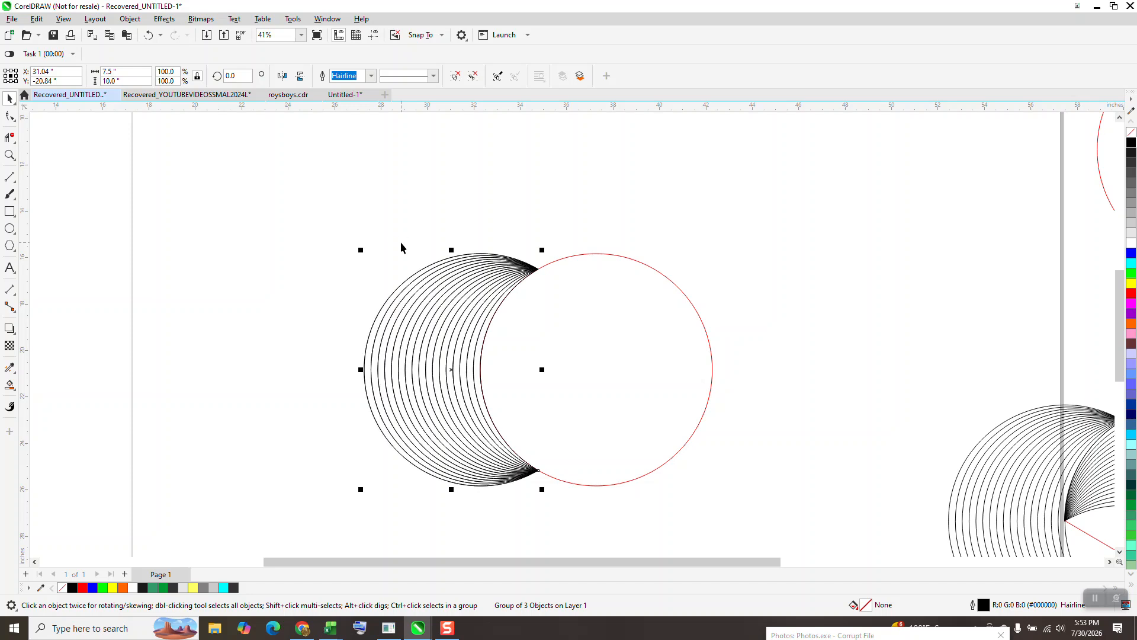
pyautogui.click(469, 368)
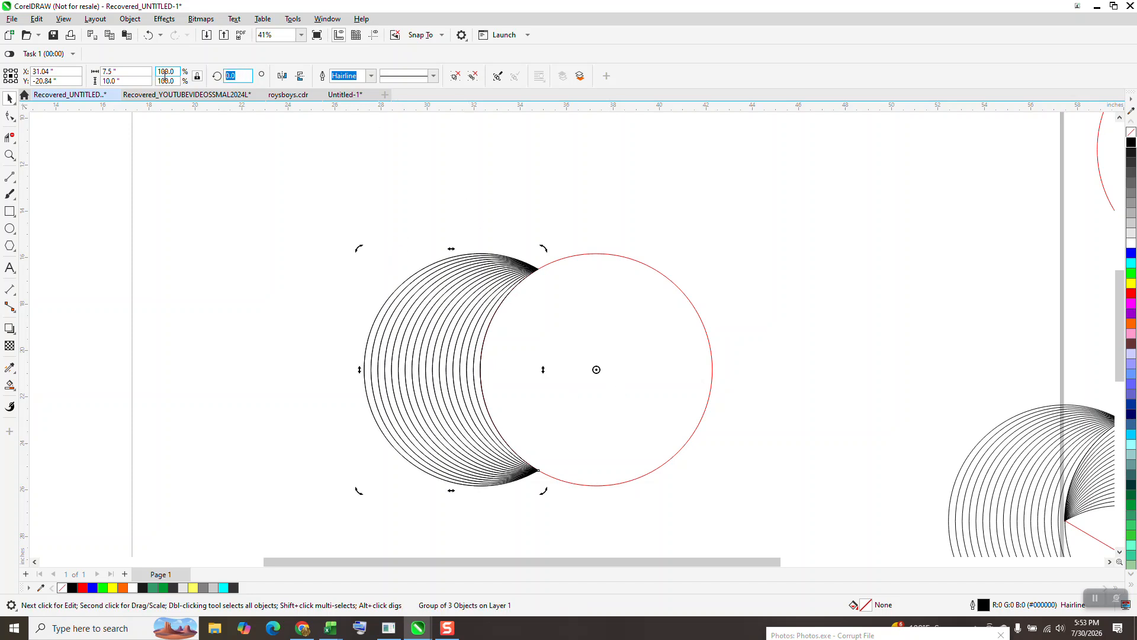
pyautogui.write('120')
pyautogui.press('Return')
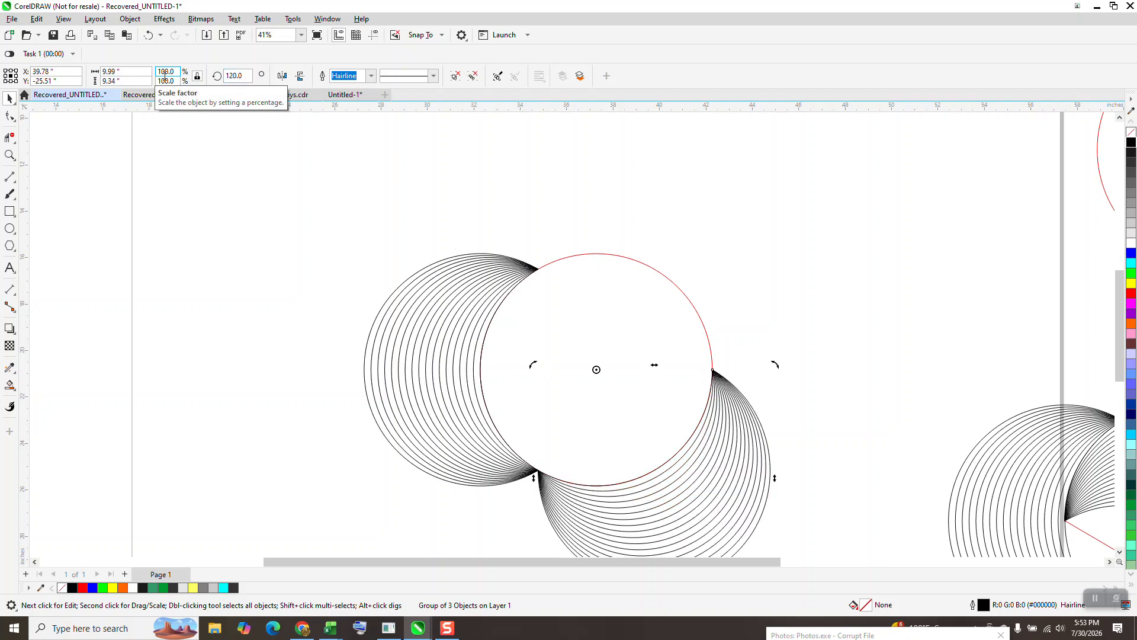
pyautogui.hotkey('ctrl', 'd')
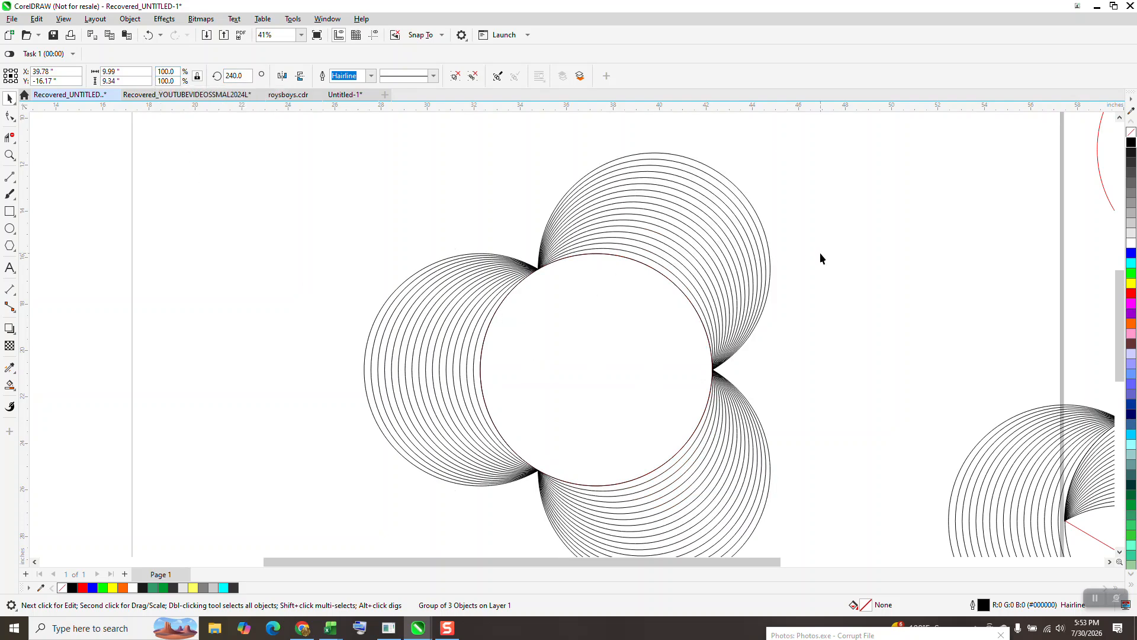
pyautogui.click(821, 259)
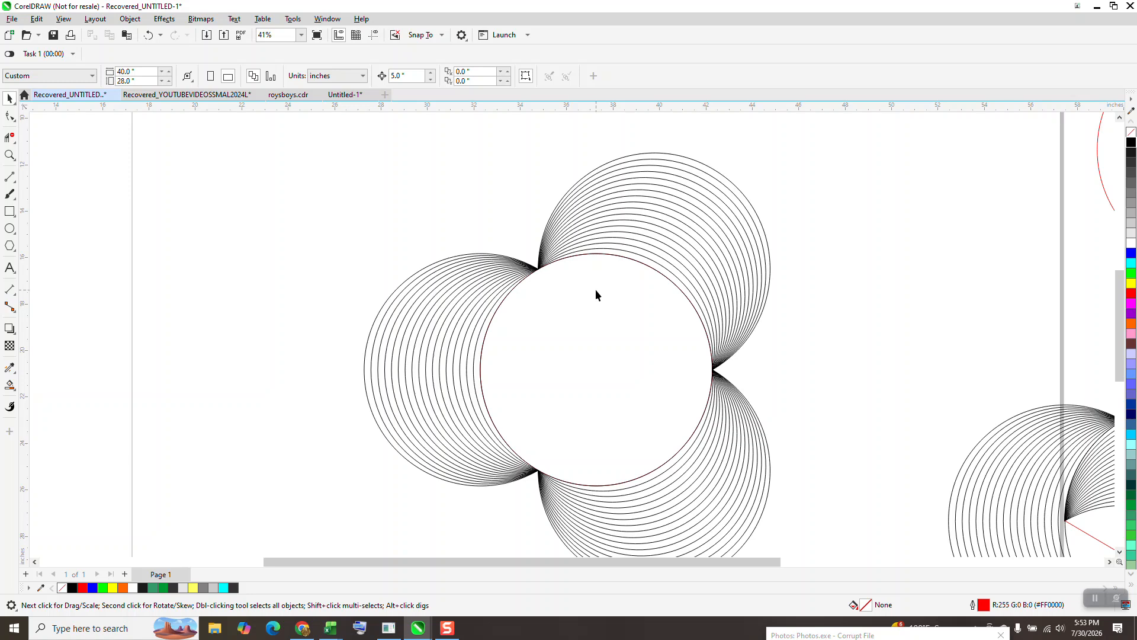
# Step: Add horizontal and vertical guidelines through the centre of the red circle
pyautogui.moveTo(507, 112); pyautogui.dragTo(498, 144)
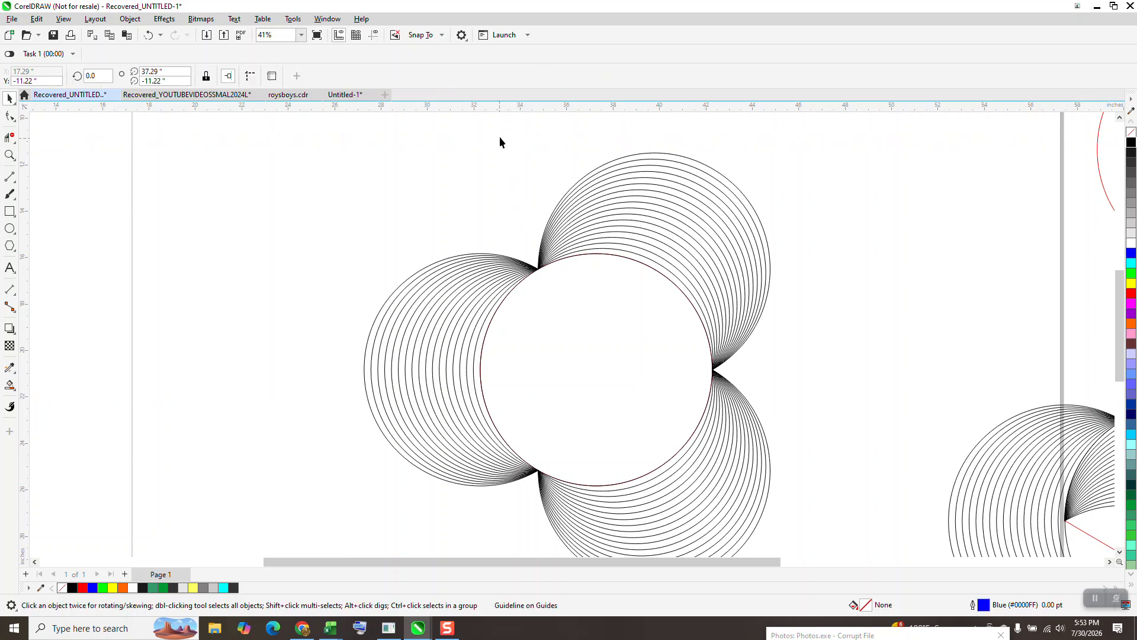
pyautogui.click(373, 34)
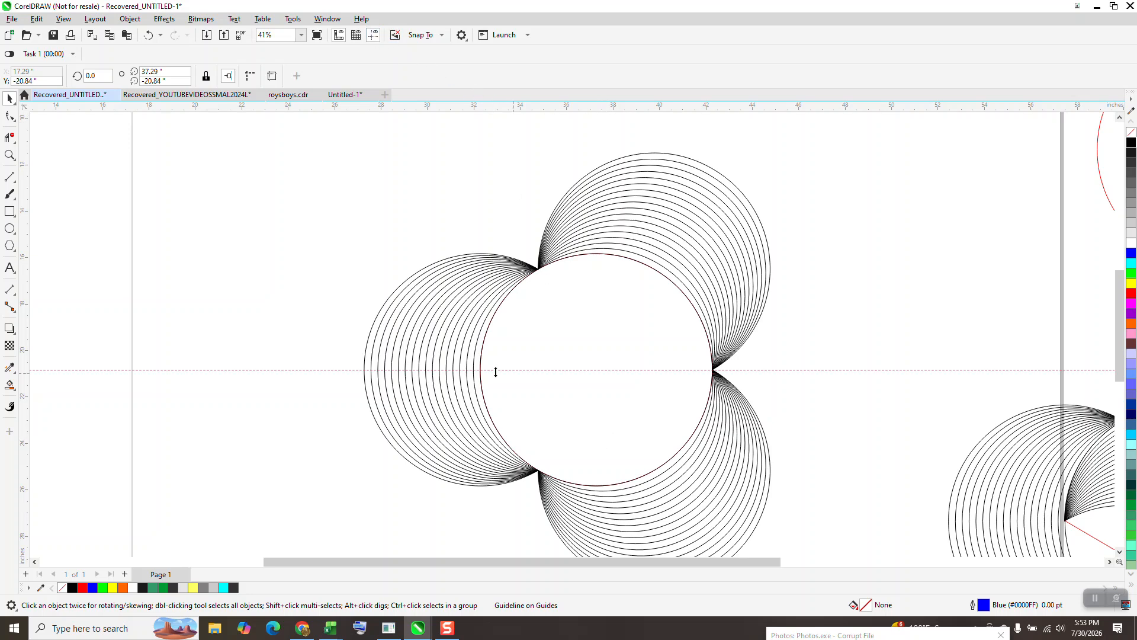
pyautogui.moveTo(27, 299); pyautogui.dragTo(169, 320)
pyautogui.press('p')
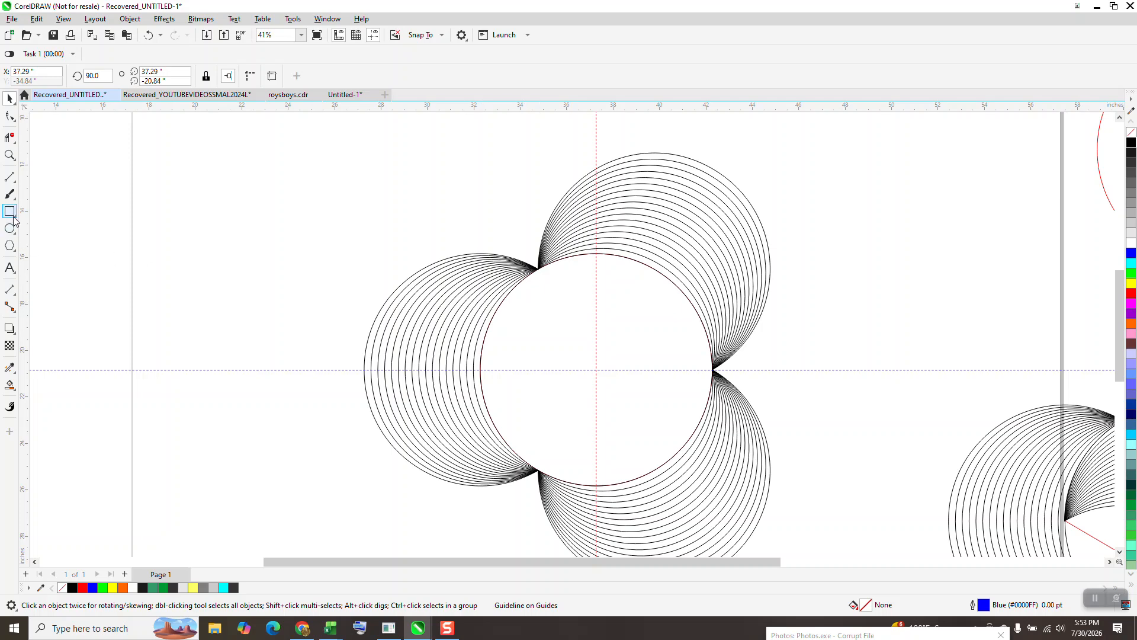
# Step: Measure the vertical distance from the upper blend's tip to the horizontal guideline with a parallel dimension, then delete the dimension
pyautogui.click(9, 155)
pyautogui.moveTo(506, 247); pyautogui.dragTo(646, 428)
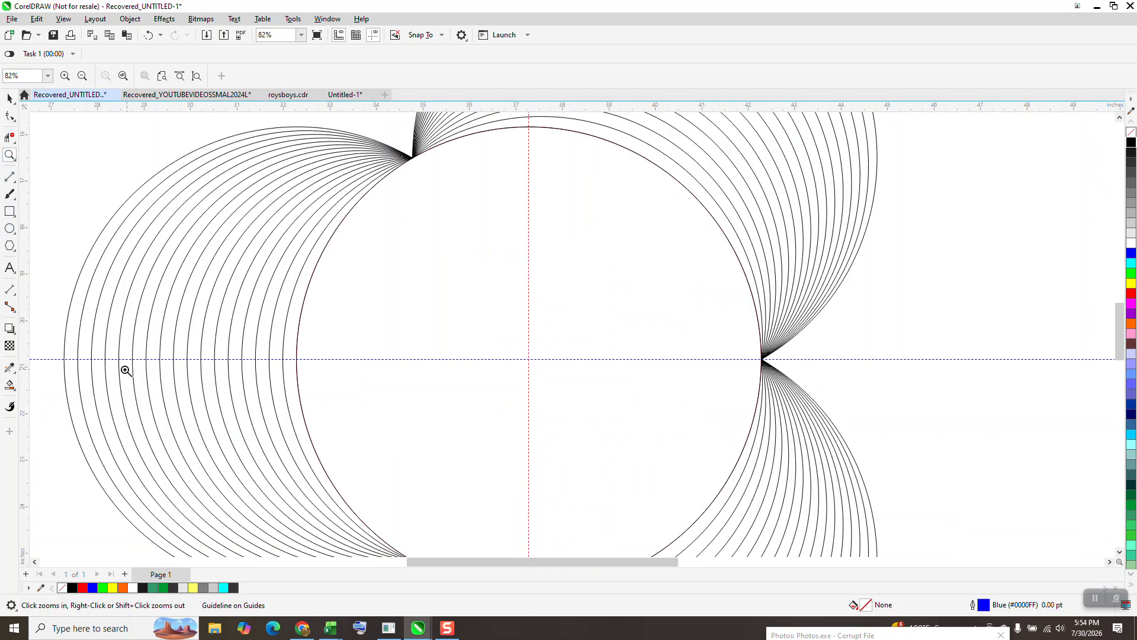
pyautogui.click(14, 294)
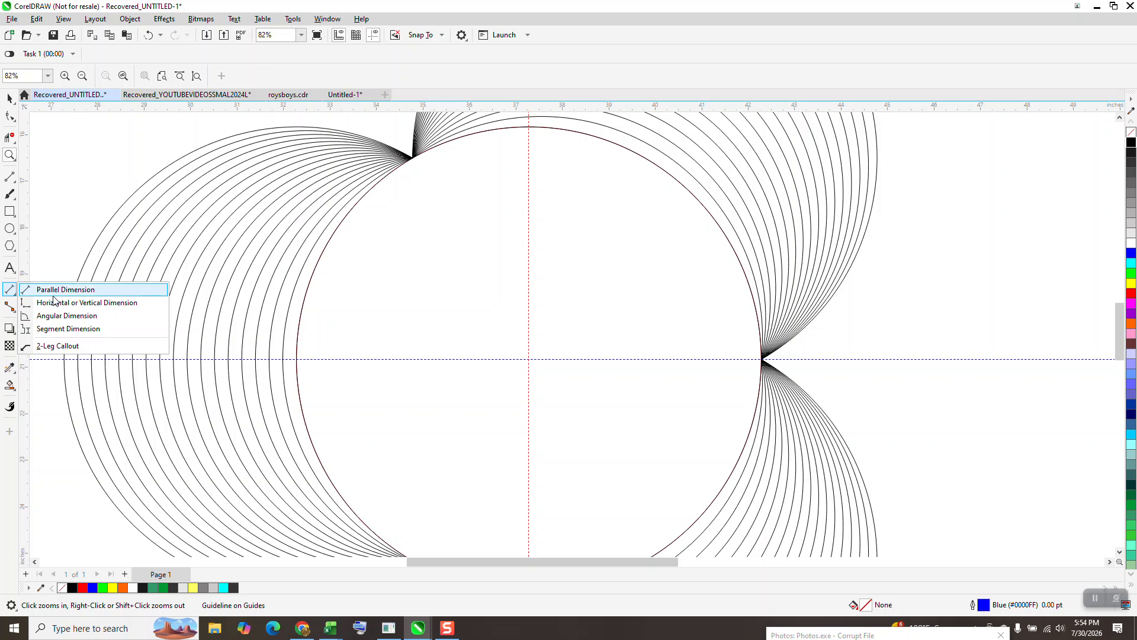
pyautogui.click(59, 292)
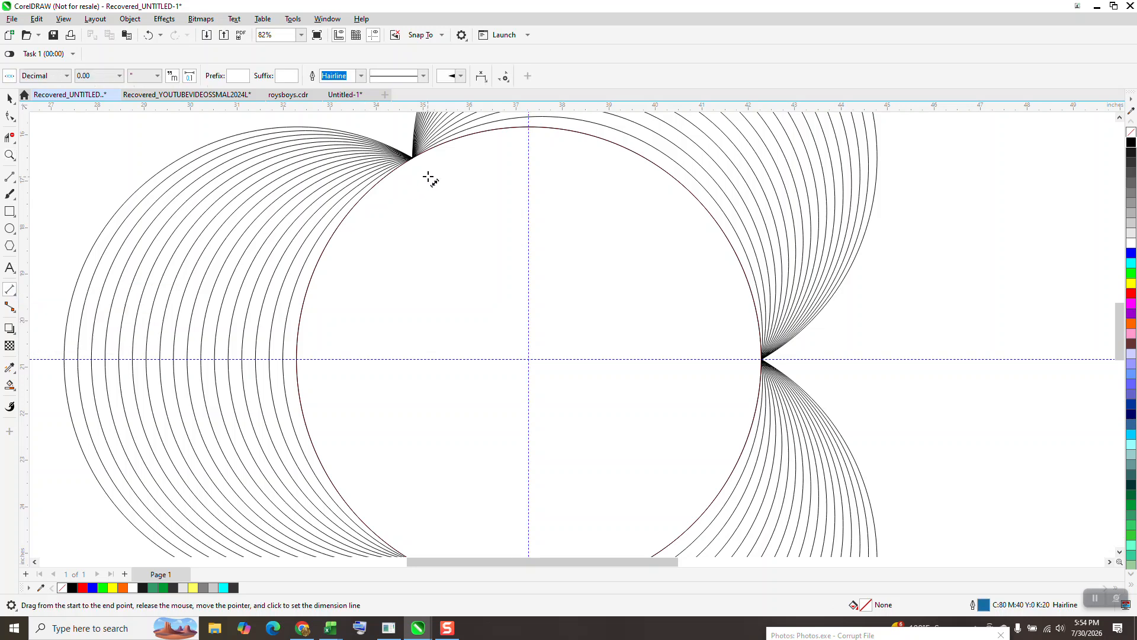
pyautogui.moveTo(413, 157); pyautogui.dragTo(419, 360)
pyautogui.click(419, 359)
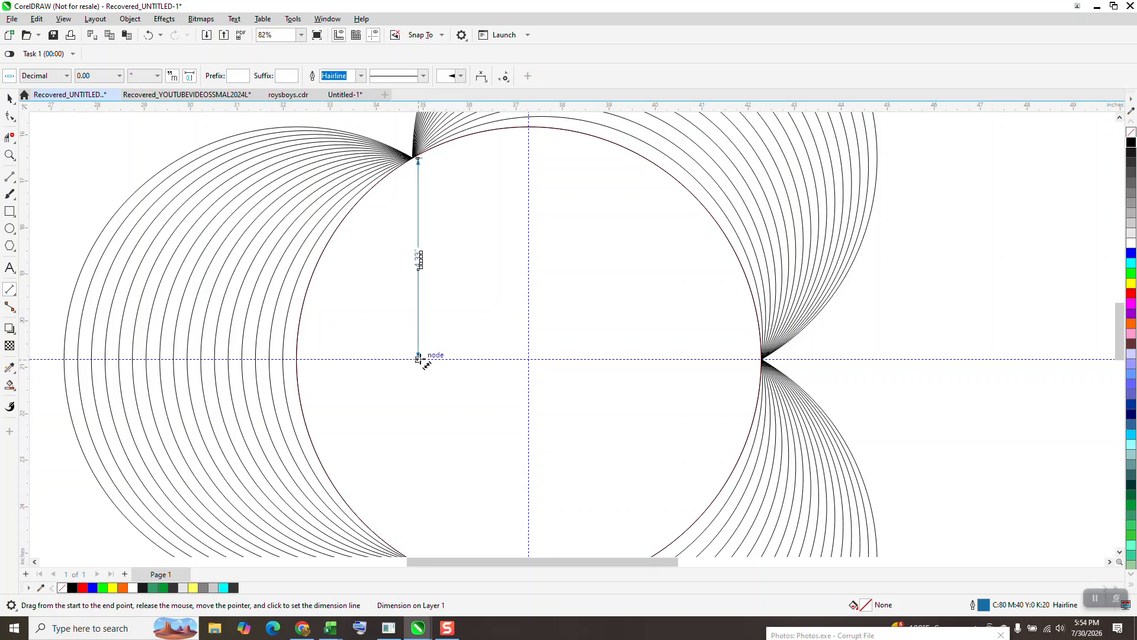
pyautogui.press('Delete')
pyautogui.scroll(-3, 418, 437)
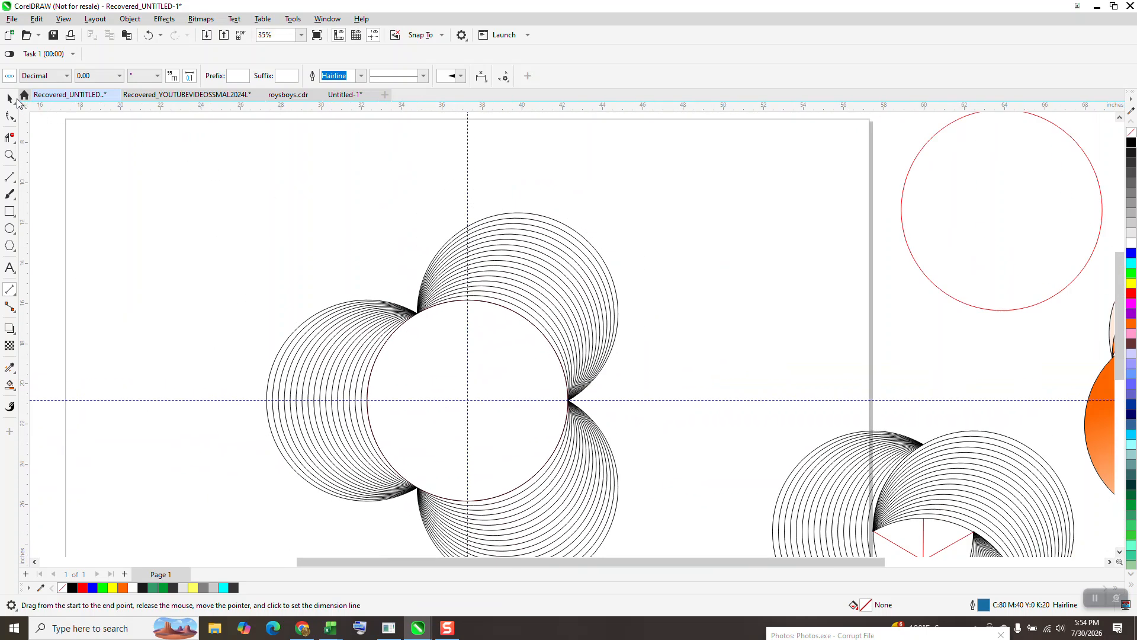
# Step: Nudge the upper blend copy down toward the centre of the design
pyautogui.click(10, 98)
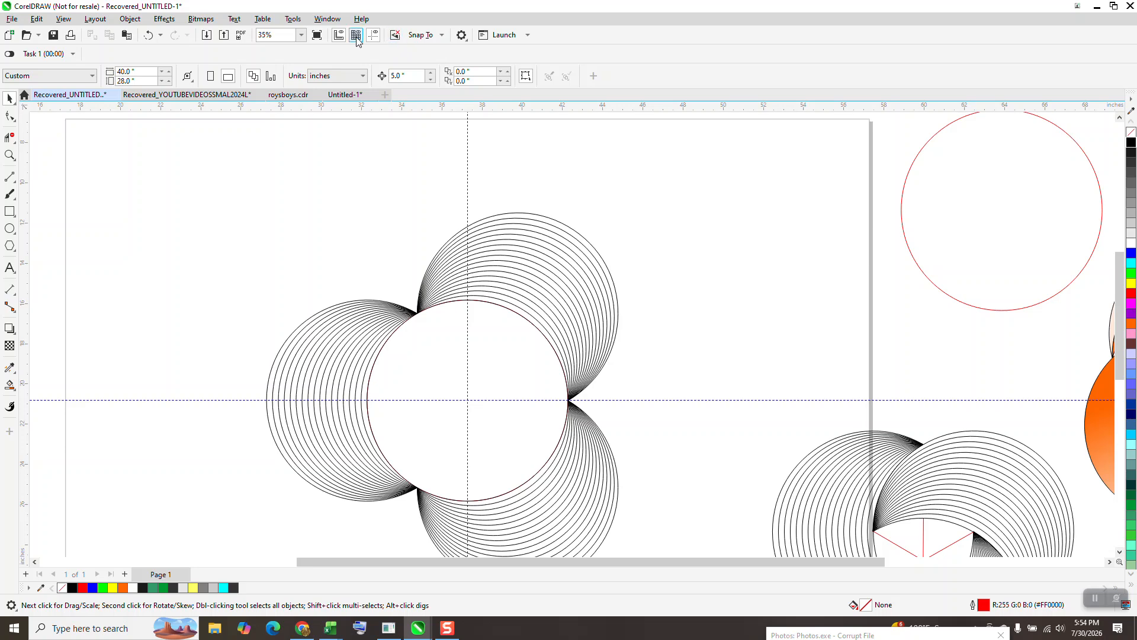
pyautogui.click(374, 37)
pyautogui.scroll(-1, 460, 218)
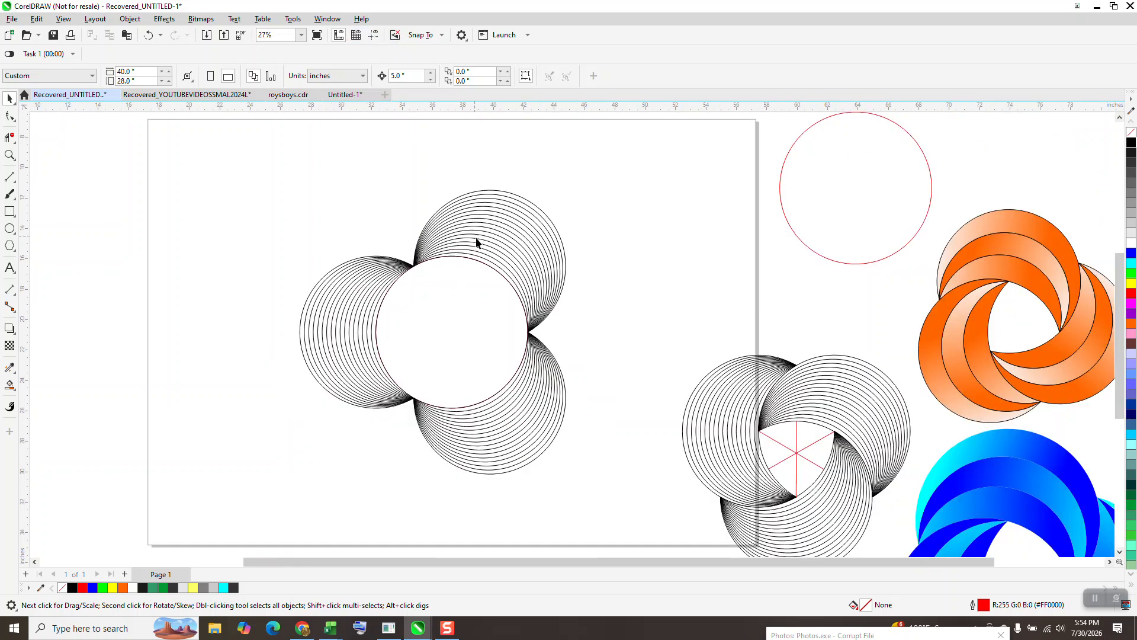
pyautogui.click(485, 237)
pyautogui.click(466, 136)
pyautogui.write('4.33')
pyautogui.click(508, 202)
pyautogui.press('Down')
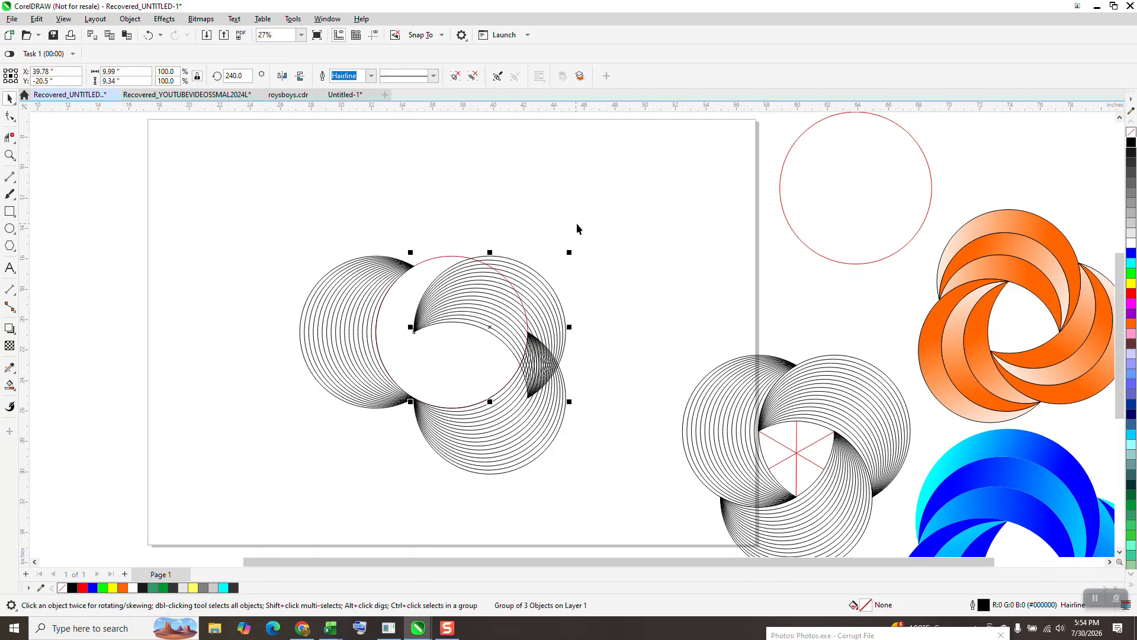
# Step: Set the nudge distance to 2.5 in and nudge the upper blend copy one step left
pyautogui.click(476, 235)
pyautogui.click(408, 76)
pyautogui.write('2.5')
pyautogui.press('Return')
pyautogui.click(487, 272)
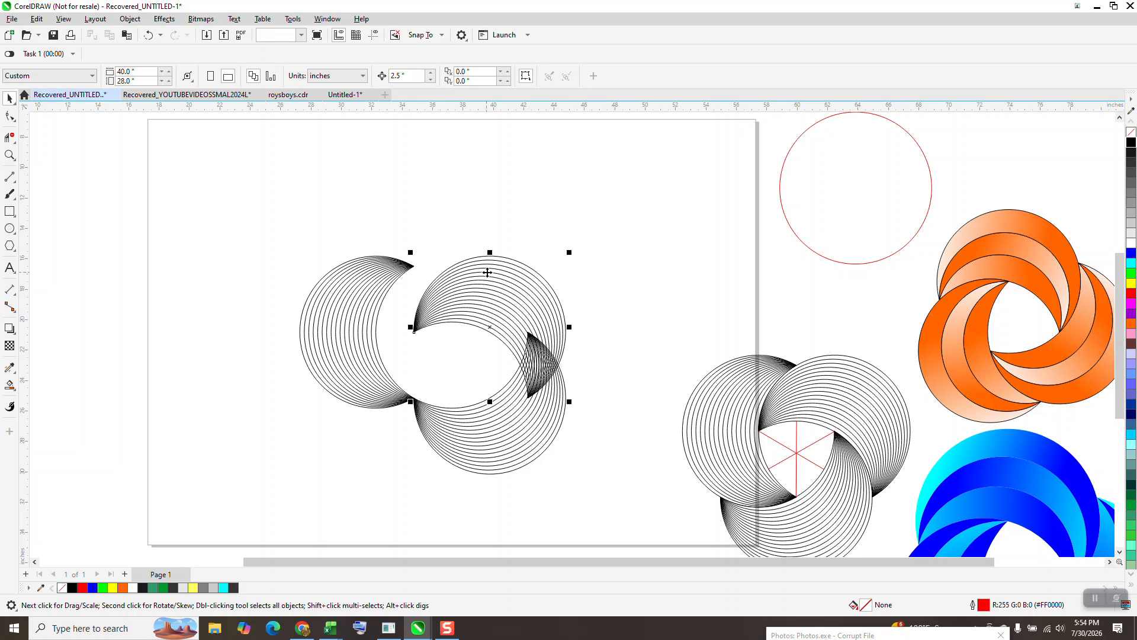
pyautogui.press('Left')
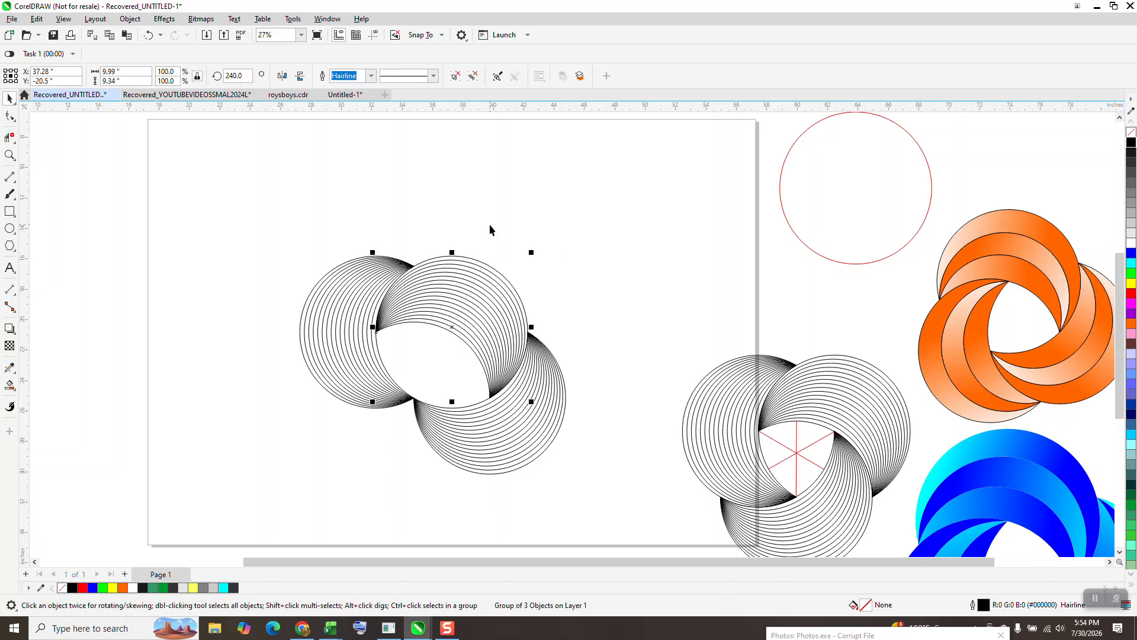
# Step: Nudge the lower-right blend copy two steps left so the three blends interlock
pyautogui.click(557, 369)
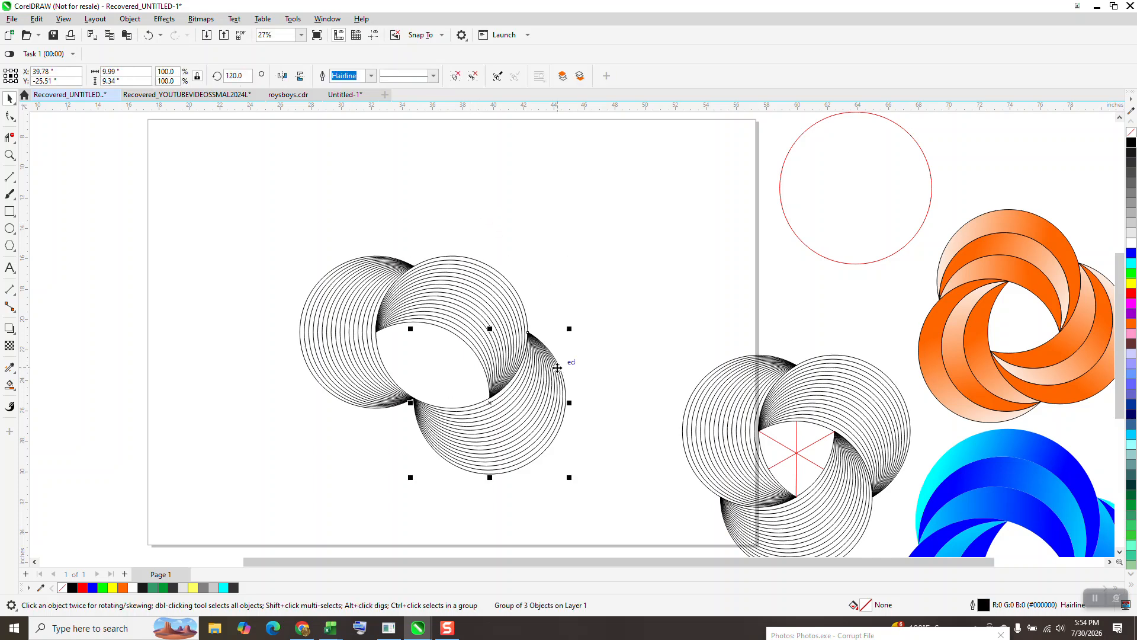
pyautogui.click(440, 119)
pyautogui.click(564, 395)
pyautogui.press('Left')
pyautogui.press('Left')
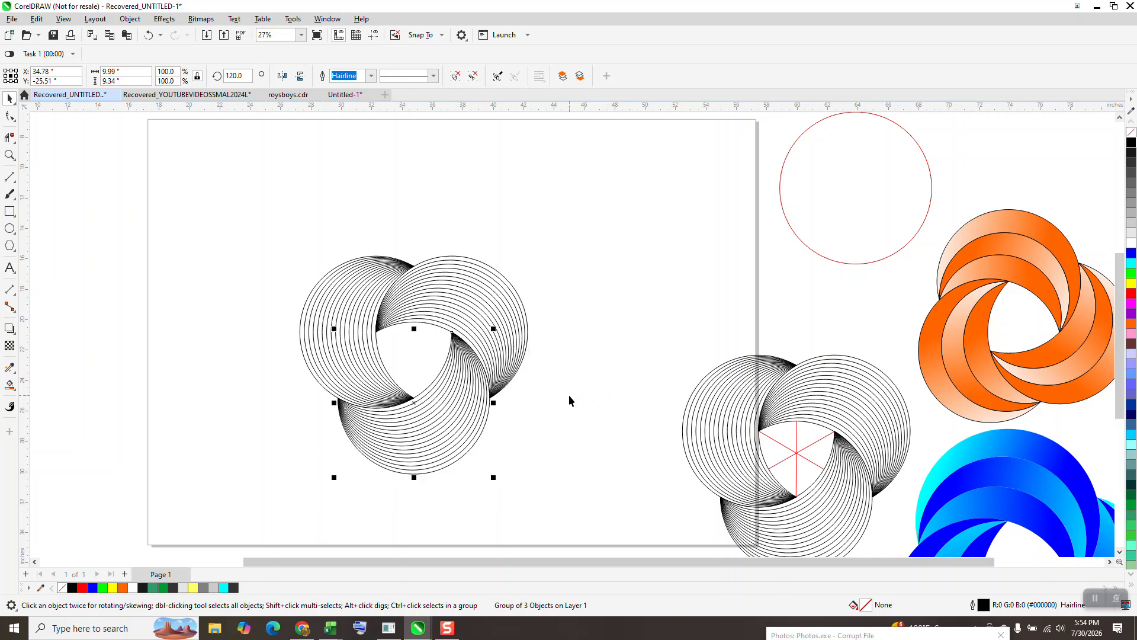
pyautogui.click(661, 437)
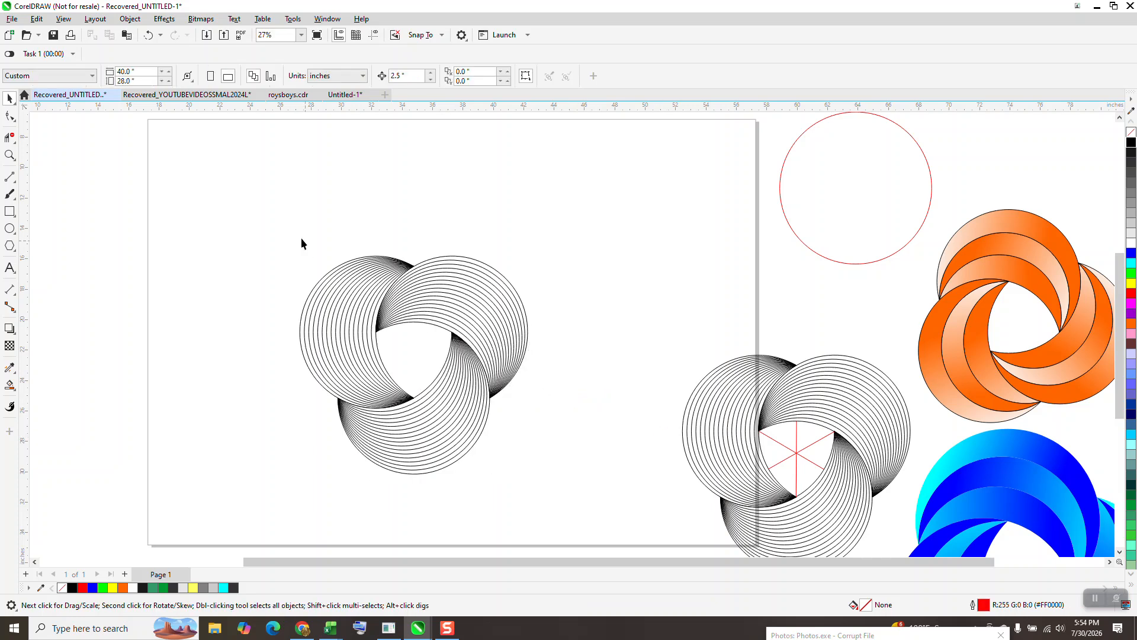
# Step: Select the three blends, group them and centre the group on the page
pyautogui.moveTo(544, 508); pyautogui.dragTo(545, 508)
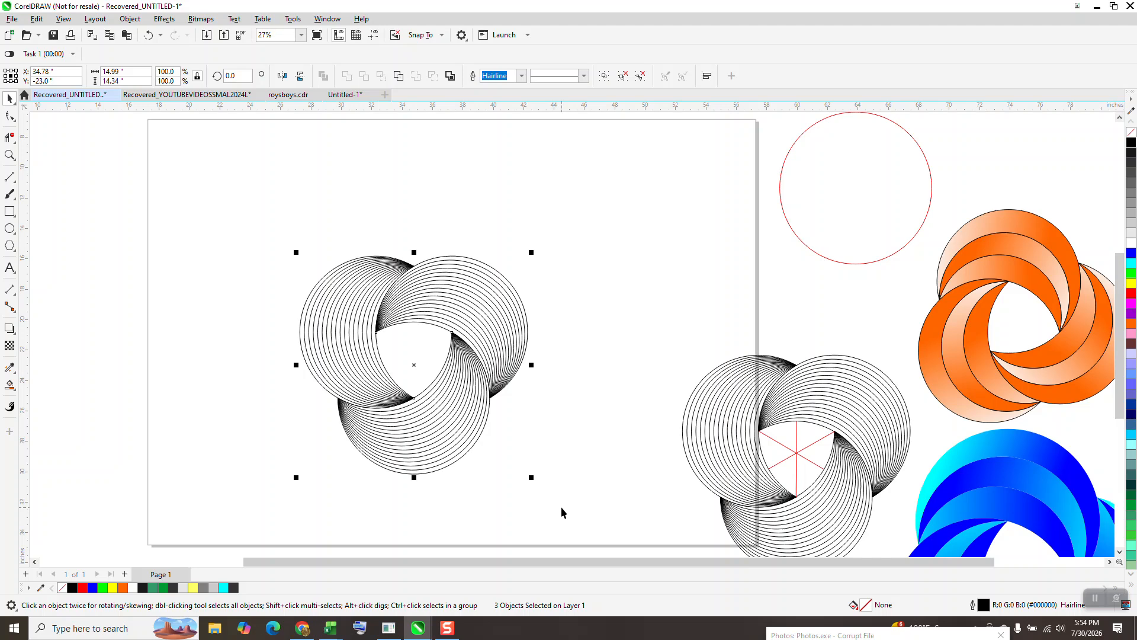
pyautogui.hotkey('ctrl', 'g')
pyautogui.press('p')
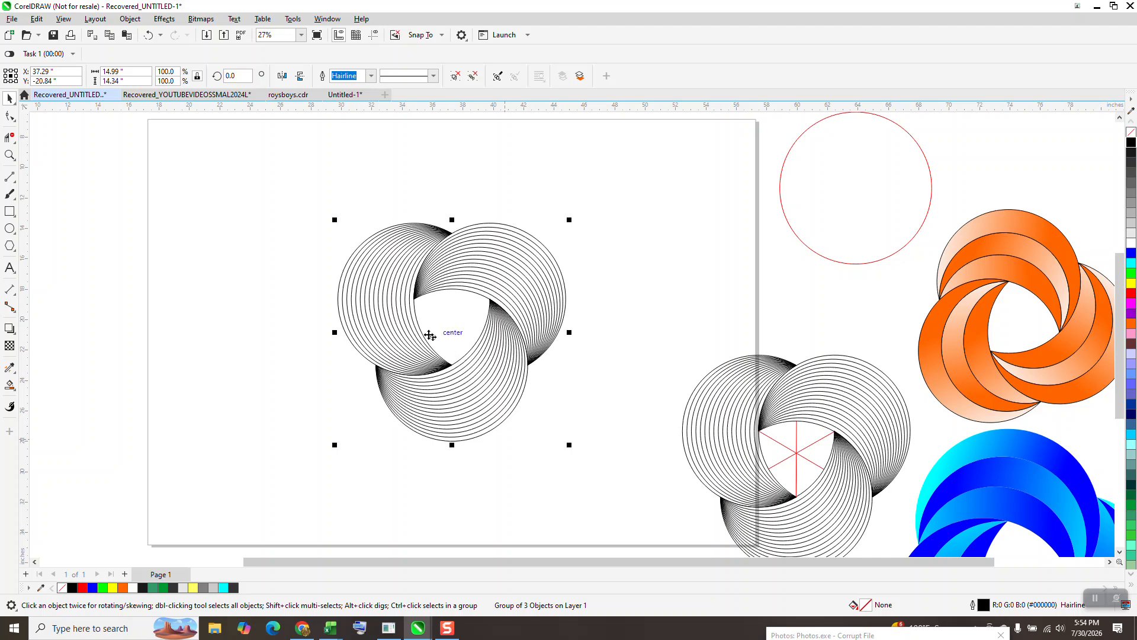
pyautogui.click(9, 155)
pyautogui.moveTo(403, 292); pyautogui.dragTo(579, 408)
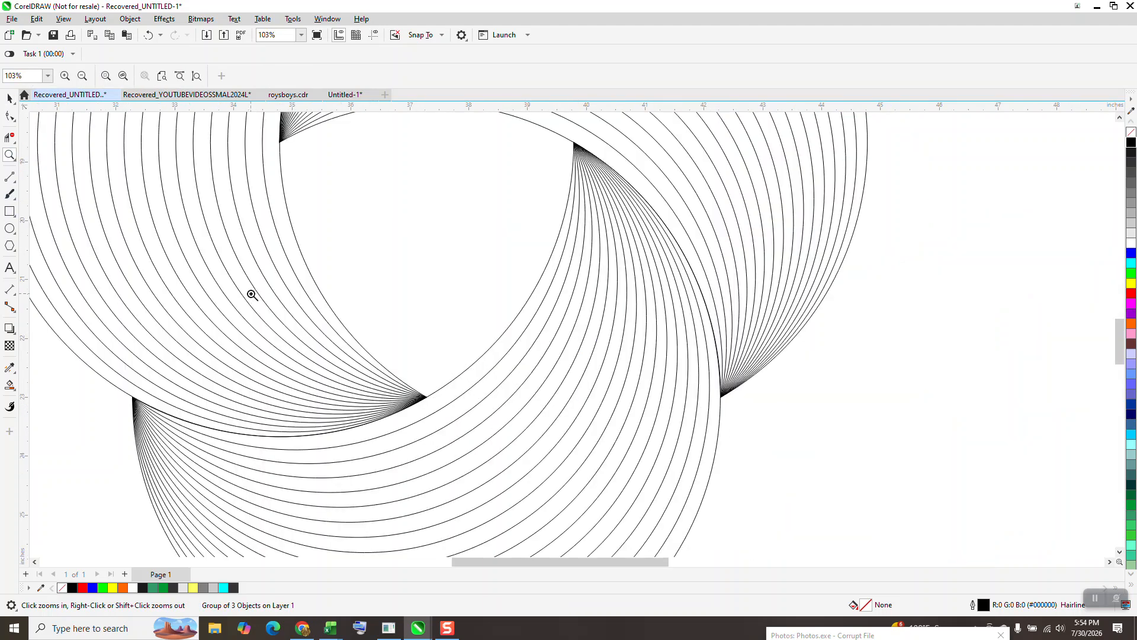
pyautogui.click(9, 116)
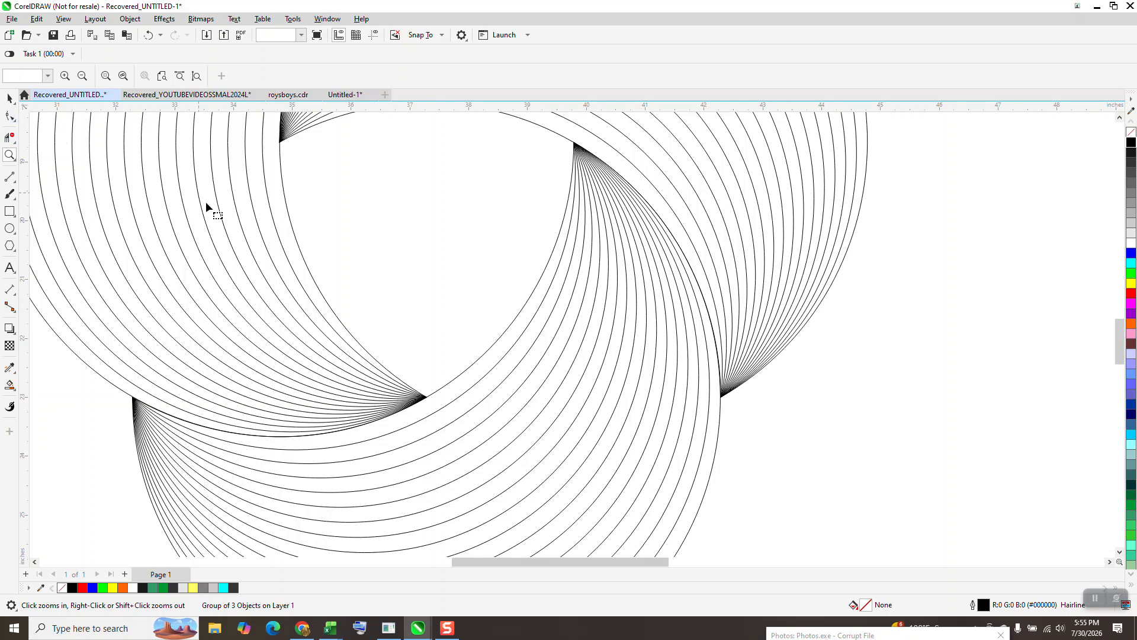
pyautogui.click(14, 181)
pyautogui.click(46, 188)
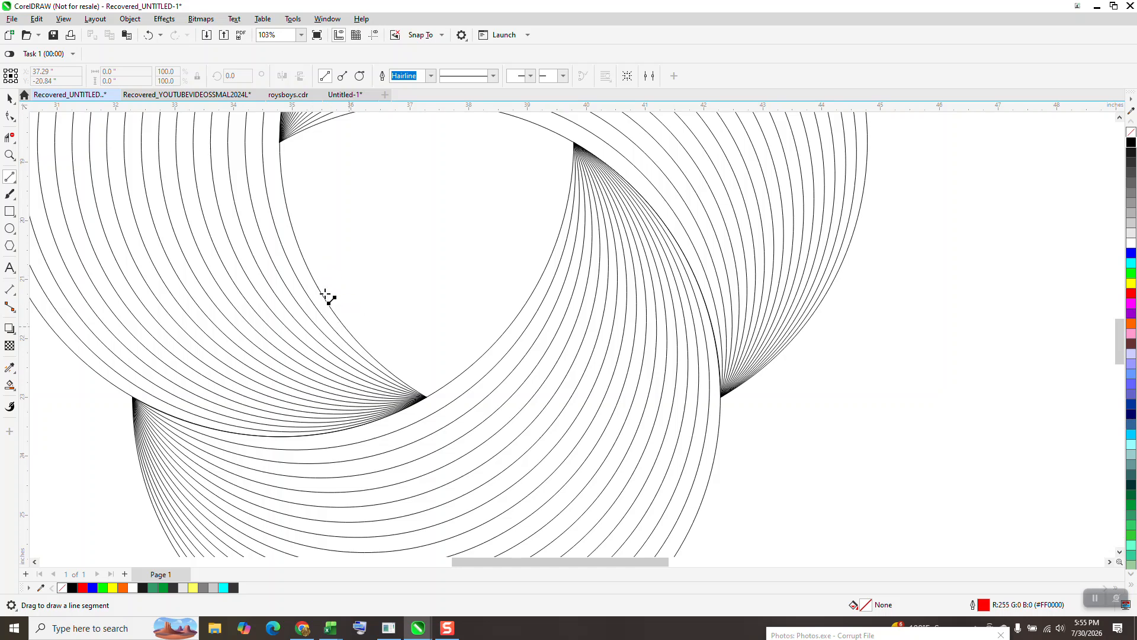
pyautogui.click(9, 98)
pyautogui.scroll(-3, 444, 290)
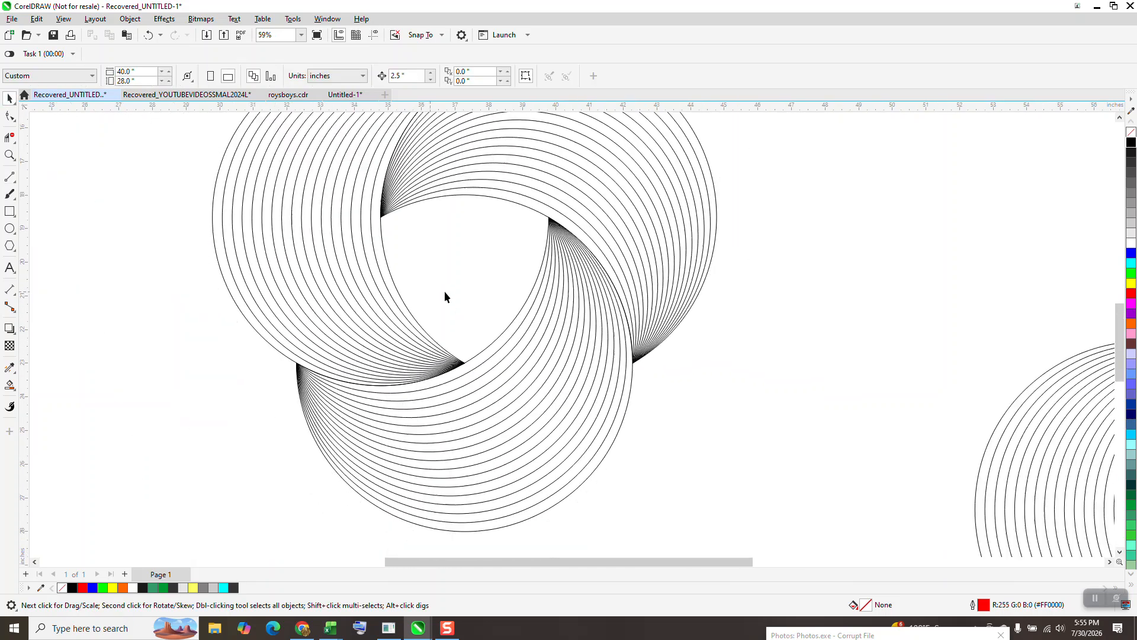
# Step: Set the nudge distance to 10 in, Smart Fill the central triangular gap and nudge the new shape out to the right
pyautogui.click(398, 76)
pyautogui.write('10')
pyautogui.click(10, 386)
pyautogui.scroll(-2, 316, 280)
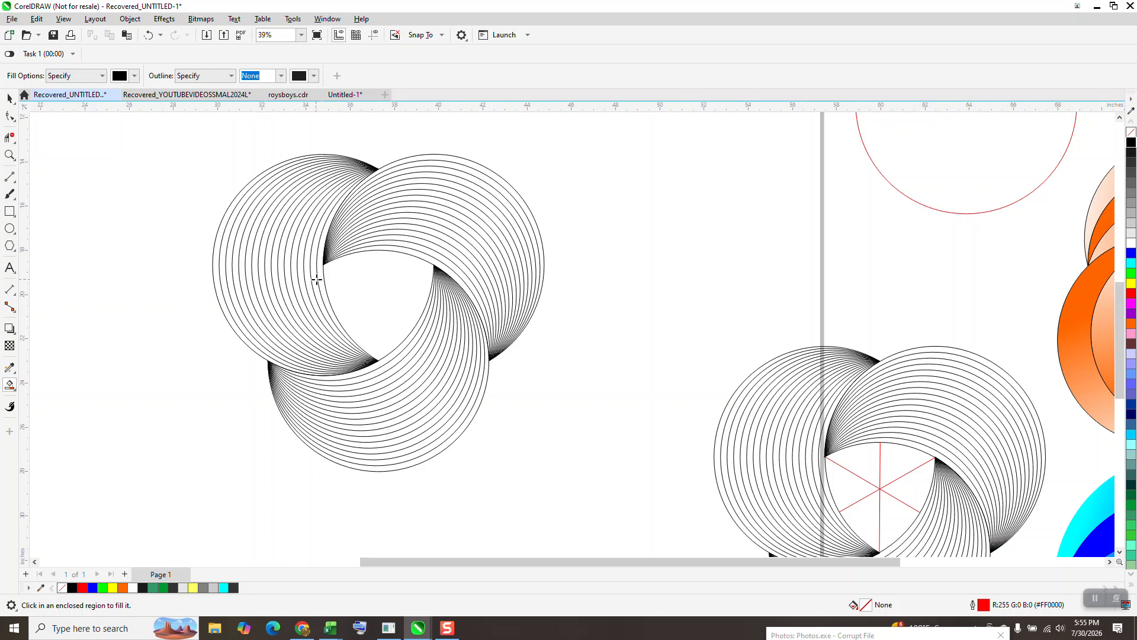
pyautogui.click(373, 292)
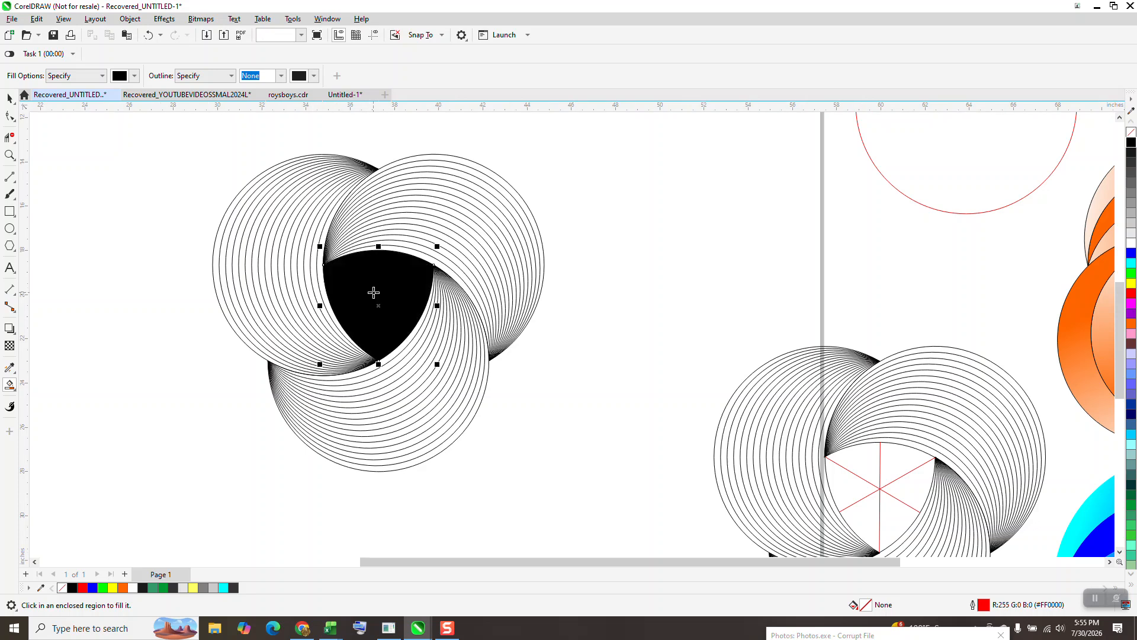
pyautogui.press('Right')
pyautogui.press('Right')
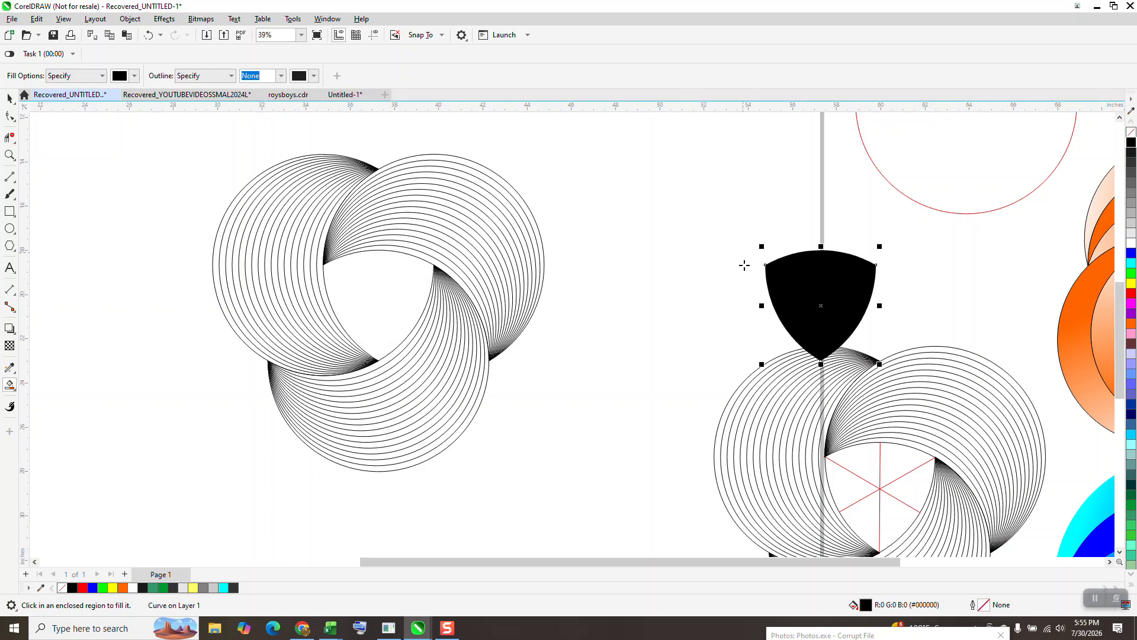
pyautogui.press('Left')
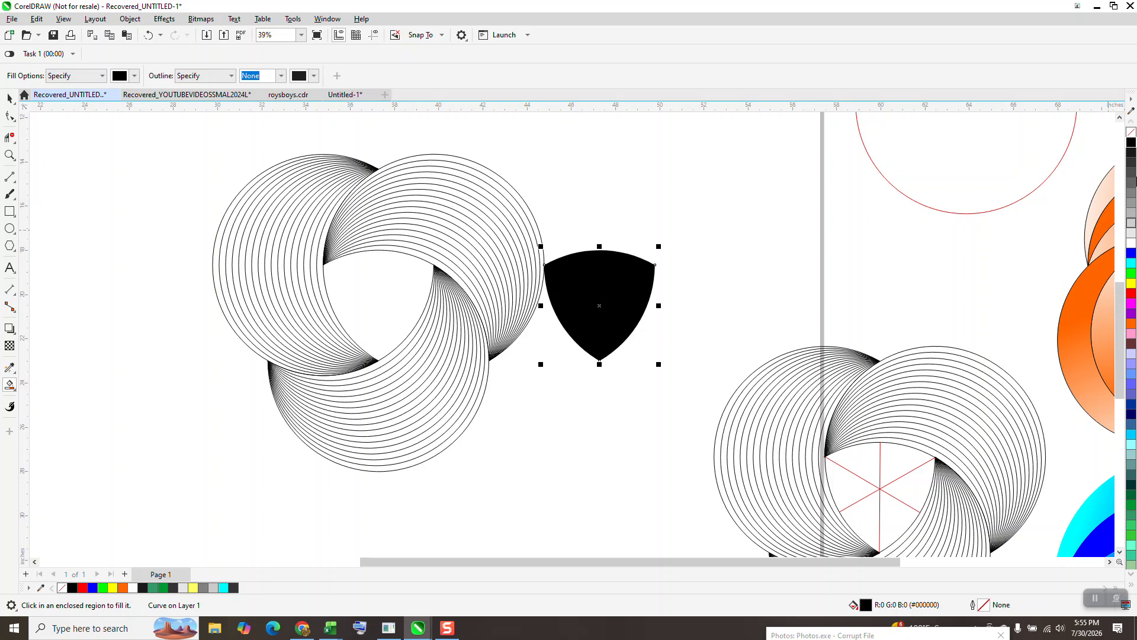
# Step: Remove the shape's fill and give it a red outline
pyautogui.click(1131, 132)
pyautogui.rightClick(1131, 142)
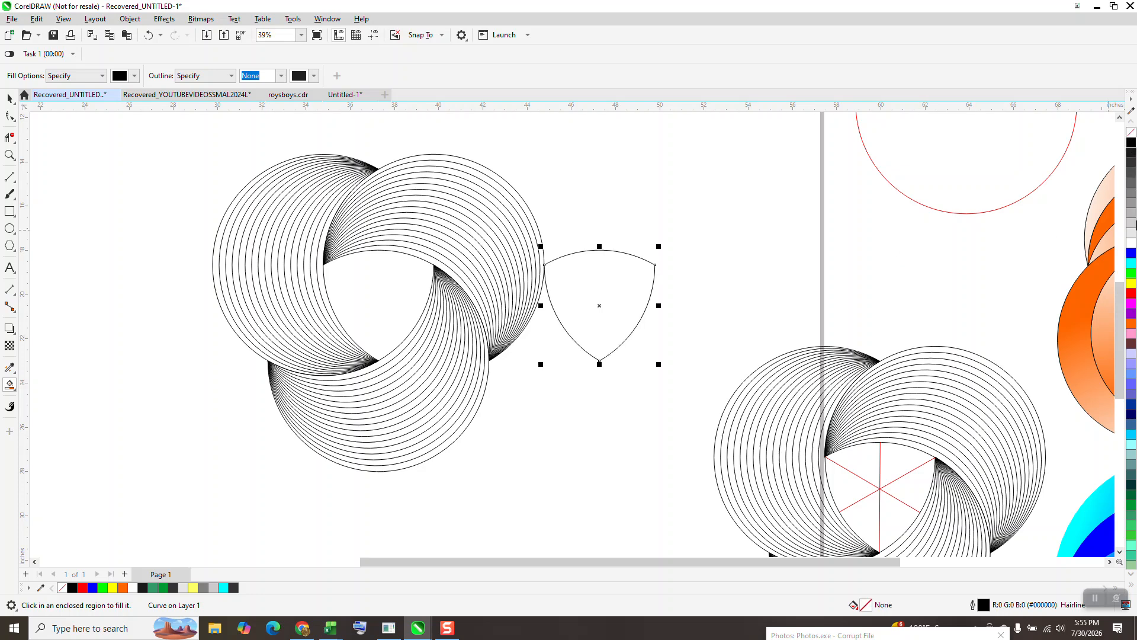
pyautogui.rightClick(1131, 294)
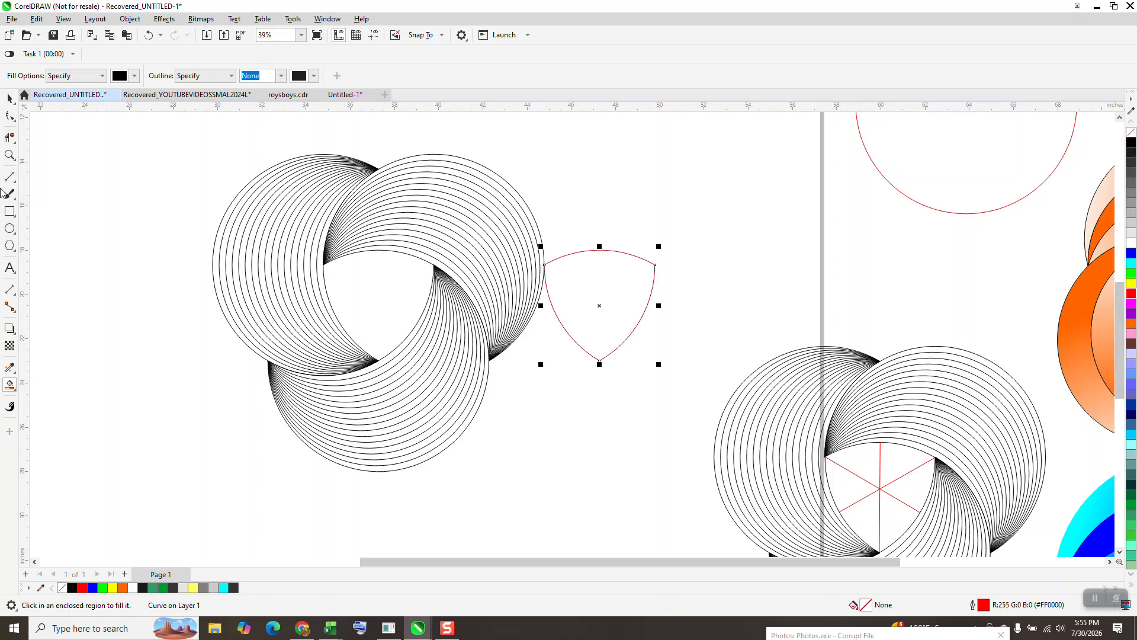
# Step: Draw three 2-point lines across the triangular shape, each from a corner to the midpoint of the opposite side
pyautogui.click(9, 156)
pyautogui.moveTo(521, 212); pyautogui.dragTo(783, 400)
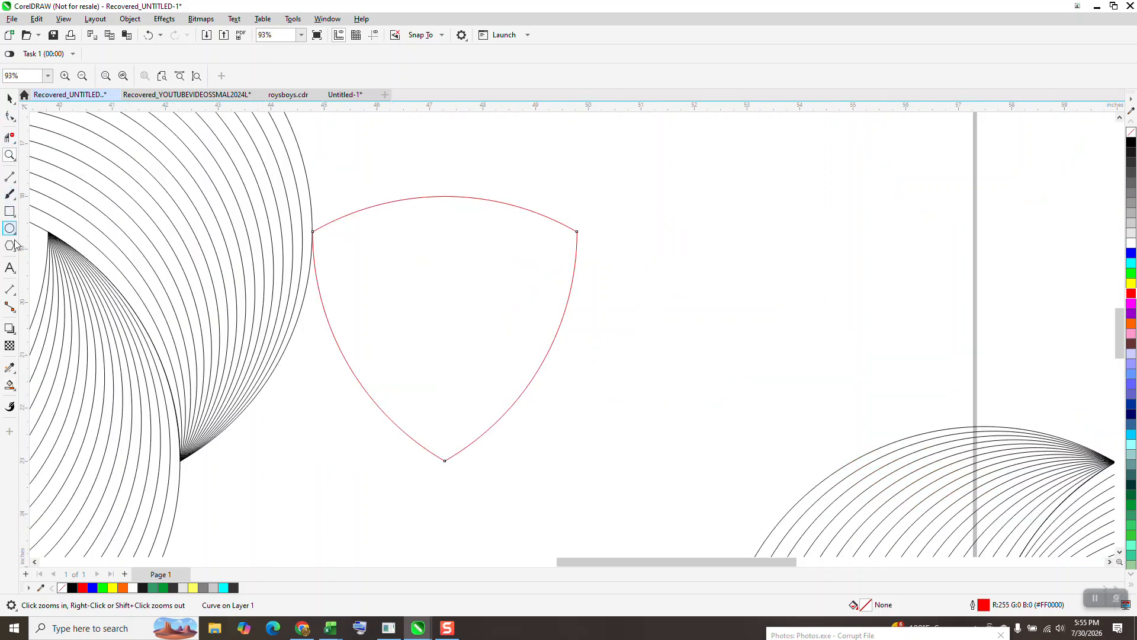
pyautogui.click(10, 116)
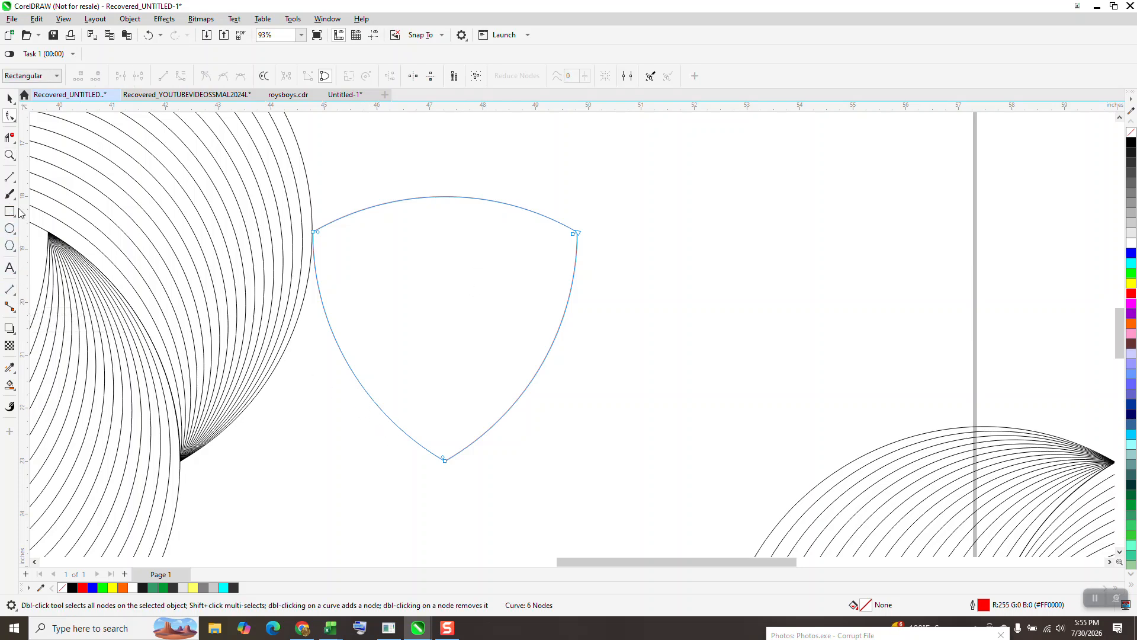
pyautogui.click(10, 177)
pyautogui.click(45, 190)
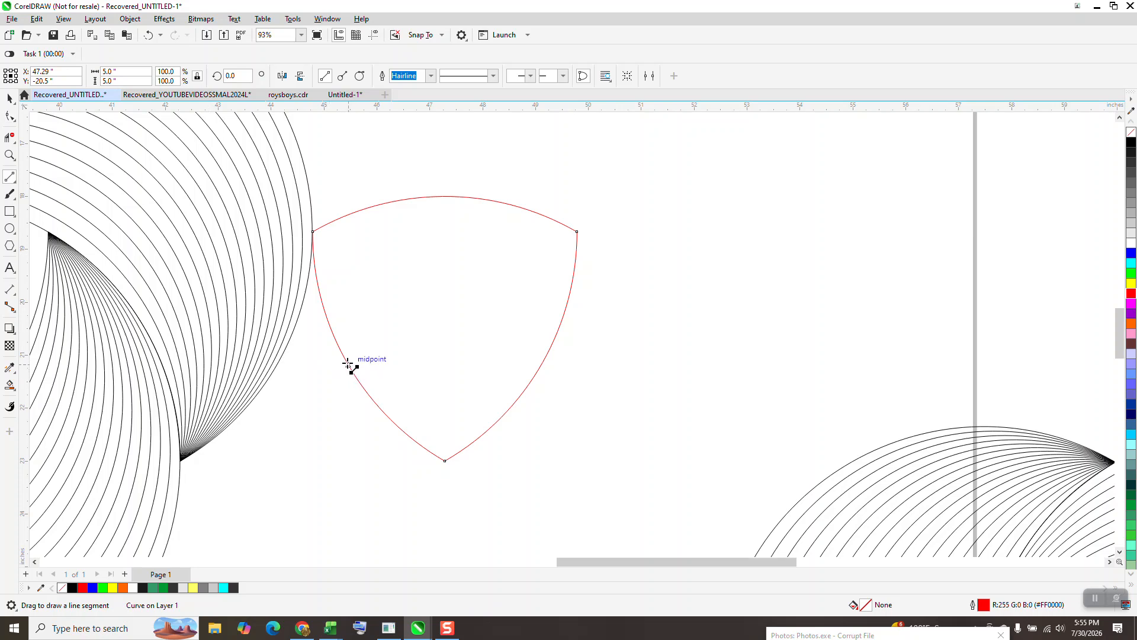
pyautogui.moveTo(350, 366); pyautogui.dragTo(577, 231)
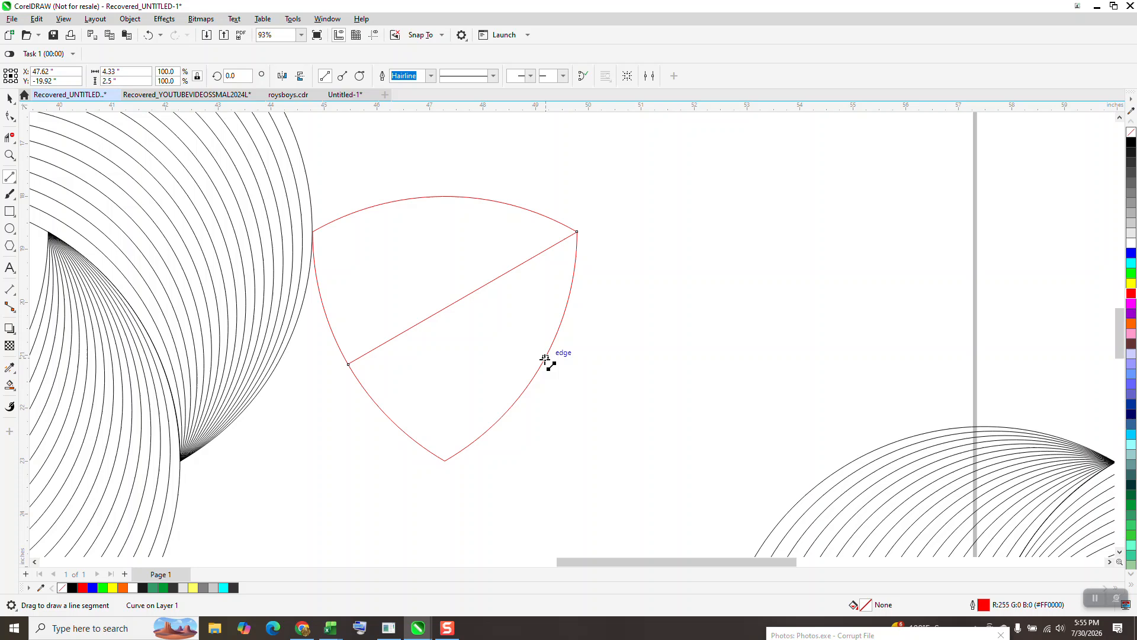
pyautogui.moveTo(541, 363); pyautogui.dragTo(313, 232)
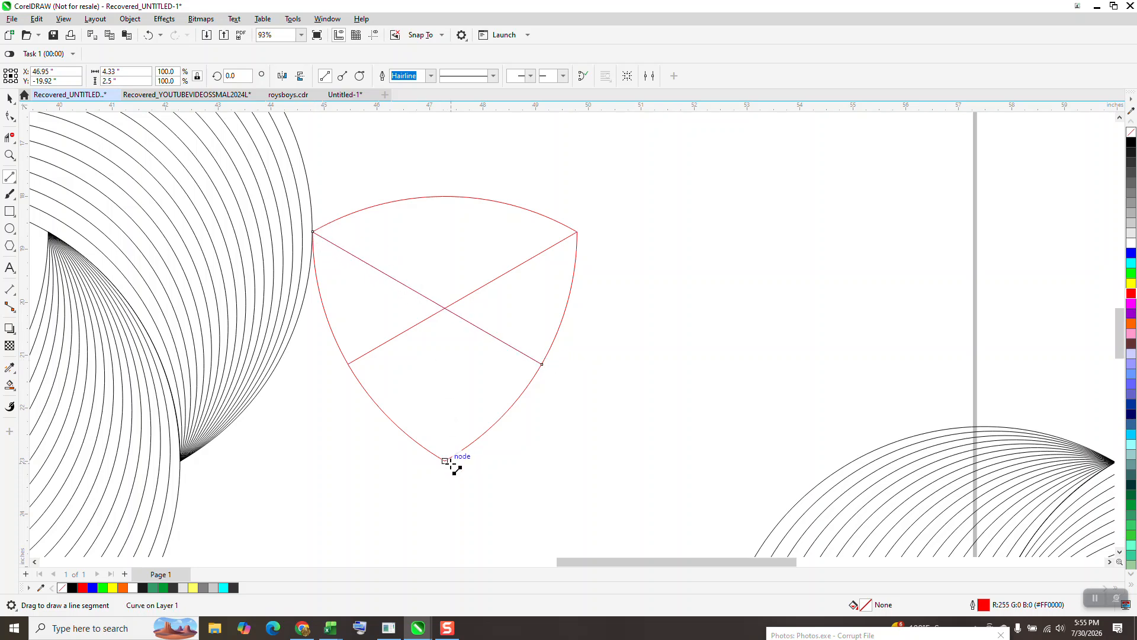
pyautogui.moveTo(445, 461); pyautogui.dragTo(447, 197)
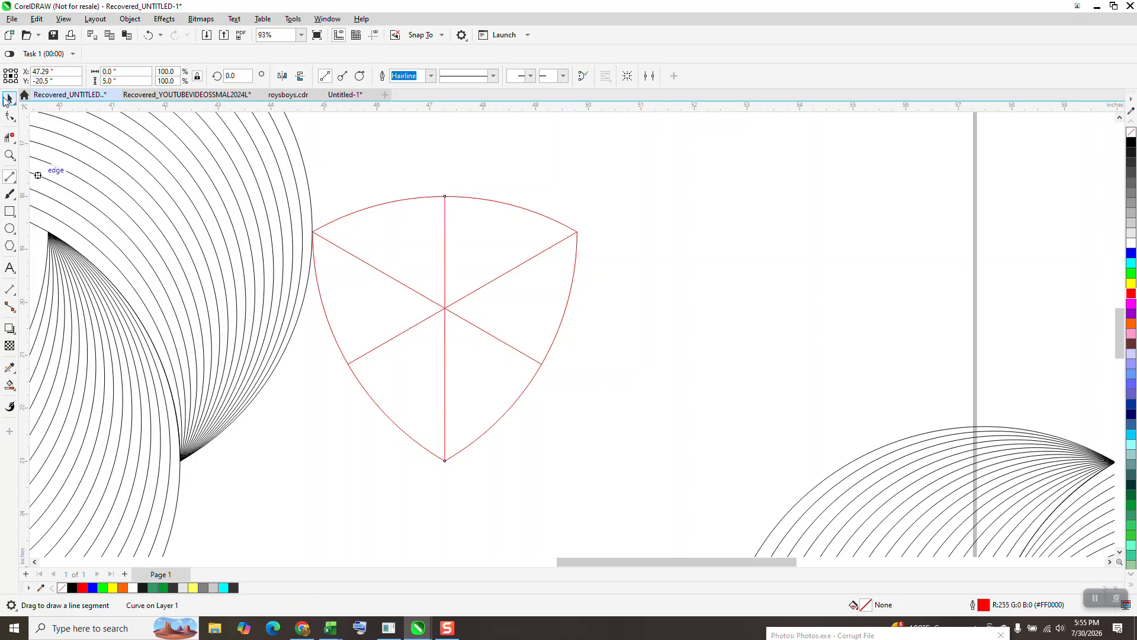
# Step: Group the triangle with its three lines and nudge the group left into the centre of the logo
pyautogui.click(9, 101)
pyautogui.moveTo(641, 185); pyautogui.dragTo(299, 477)
pyautogui.hotkey('ctrl', 'g')
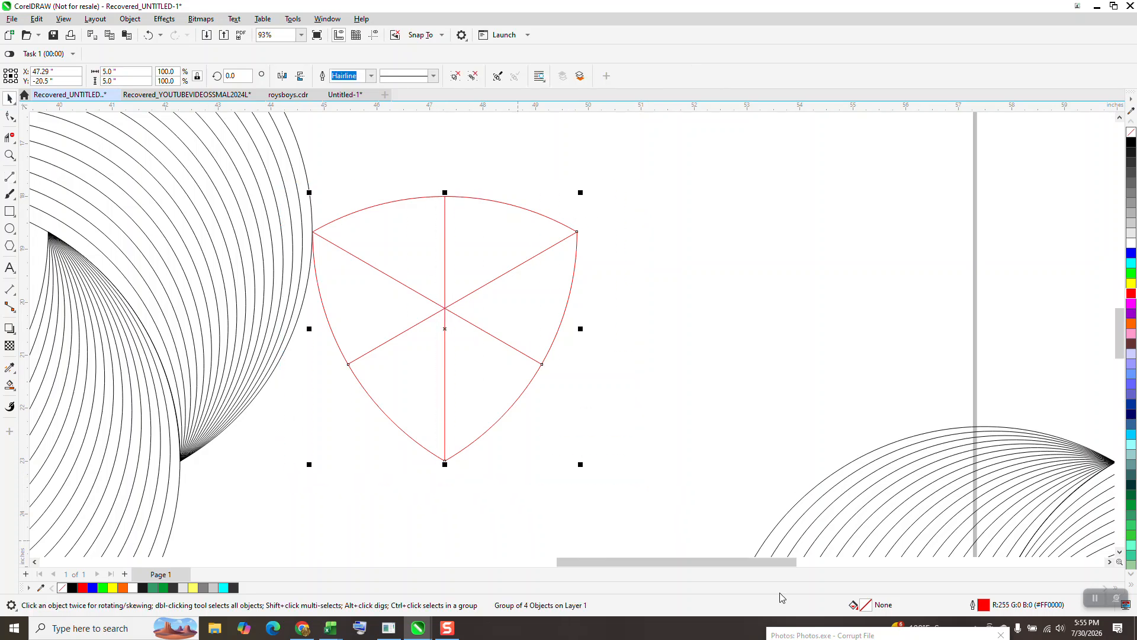
pyautogui.scroll(-2, 829, 450)
pyautogui.scroll(-1, 751, 378)
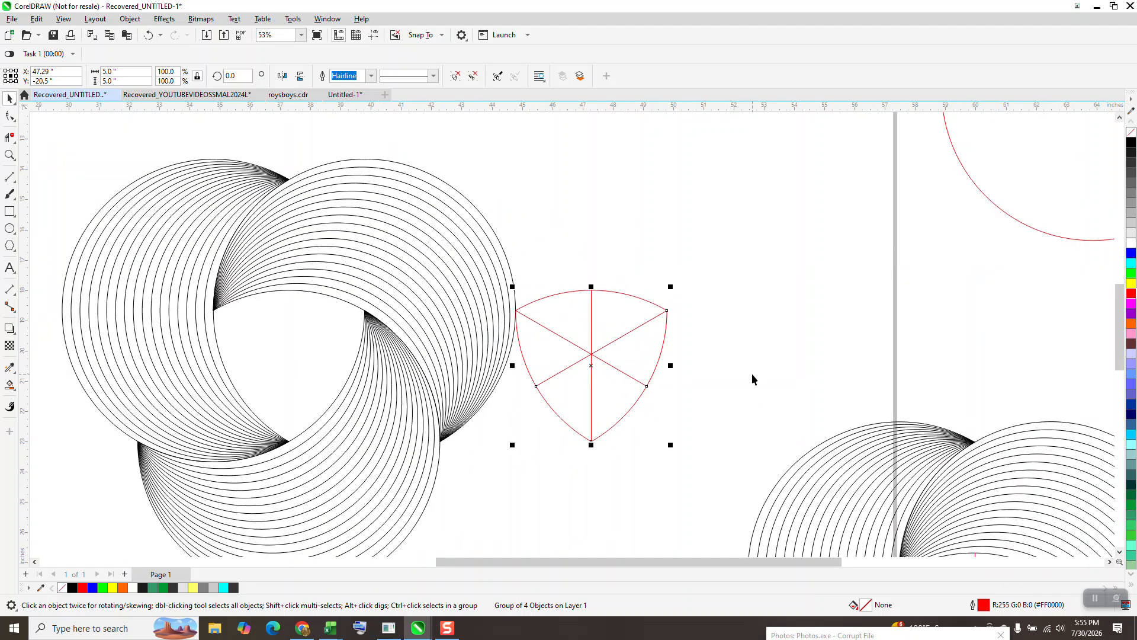
pyautogui.press('Left')
pyautogui.scroll(-1, 515, 296)
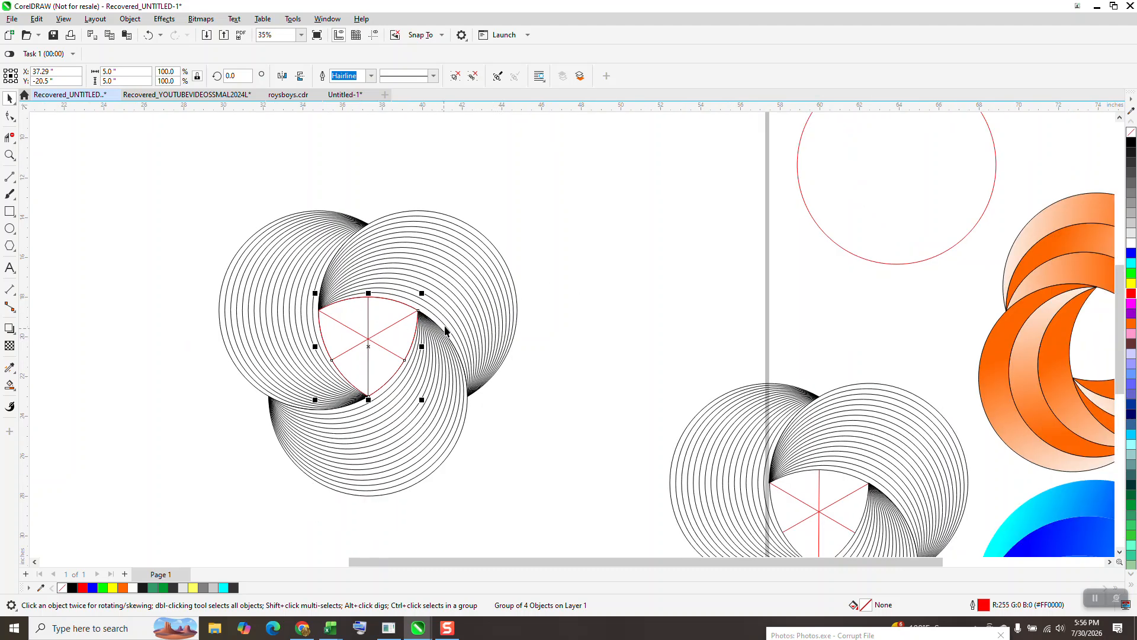
# Step: Select the triangle guide together with the blends and group them
pyautogui.moveTo(199, 179); pyautogui.dragTo(273, 382)
pyautogui.moveTo(568, 525); pyautogui.dragTo(599, 541)
pyautogui.hotkey('ctrl', 'g')
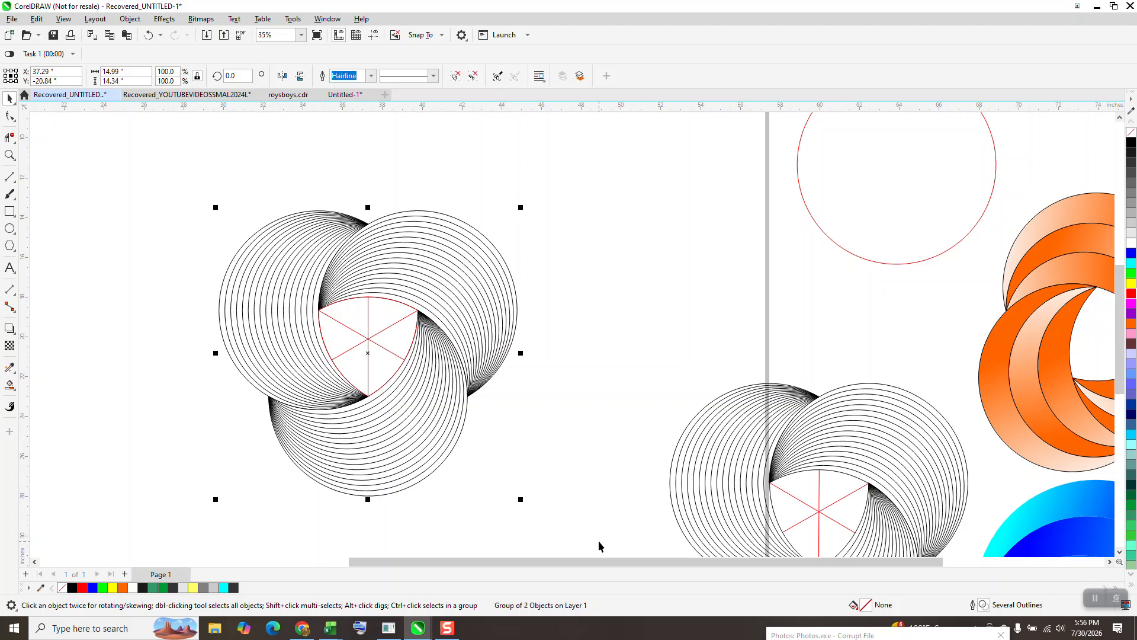
# Step: Fill alternating crescent regions of the first ring's blend with blue using the Smart Fill tool
pyautogui.click(9, 156)
pyautogui.moveTo(173, 208); pyautogui.dragTo(371, 379)
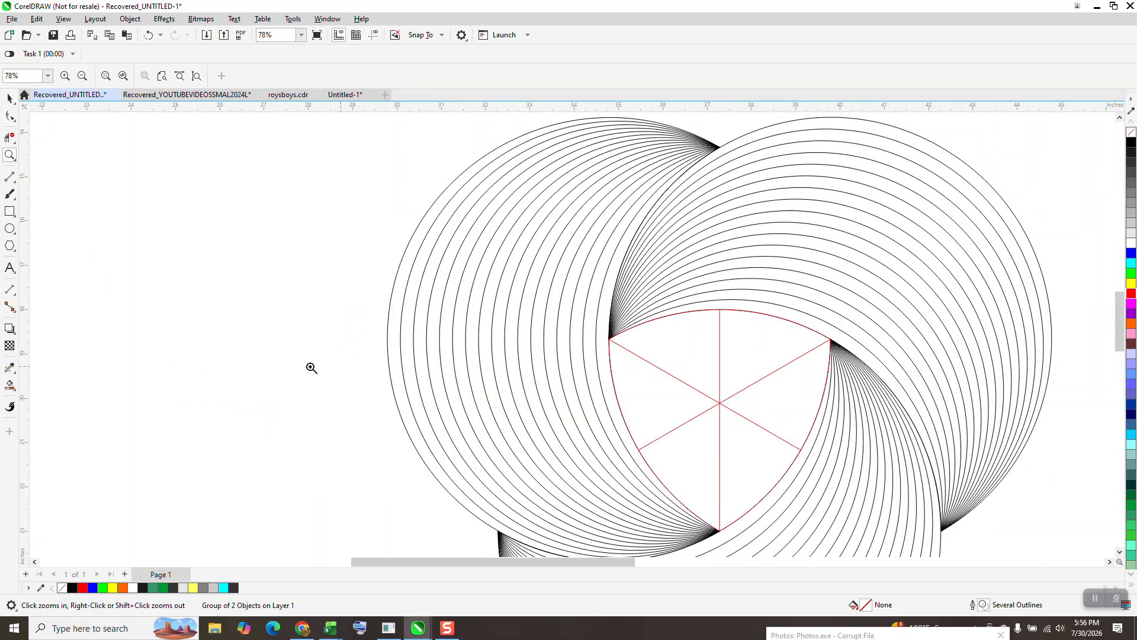
pyautogui.click(13, 389)
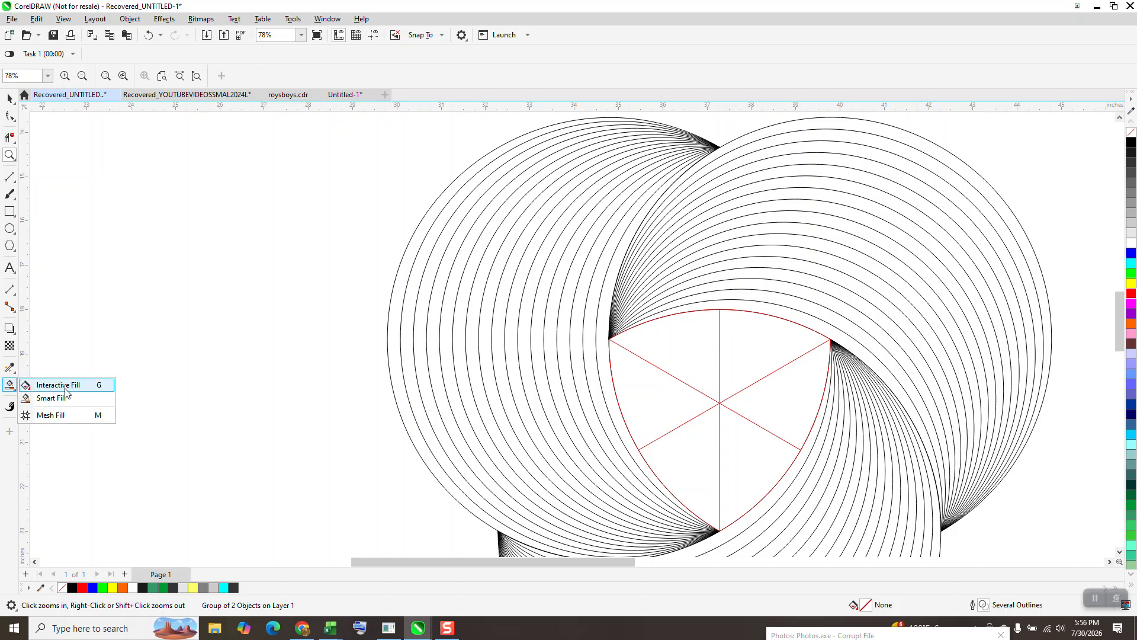
pyautogui.click(64, 399)
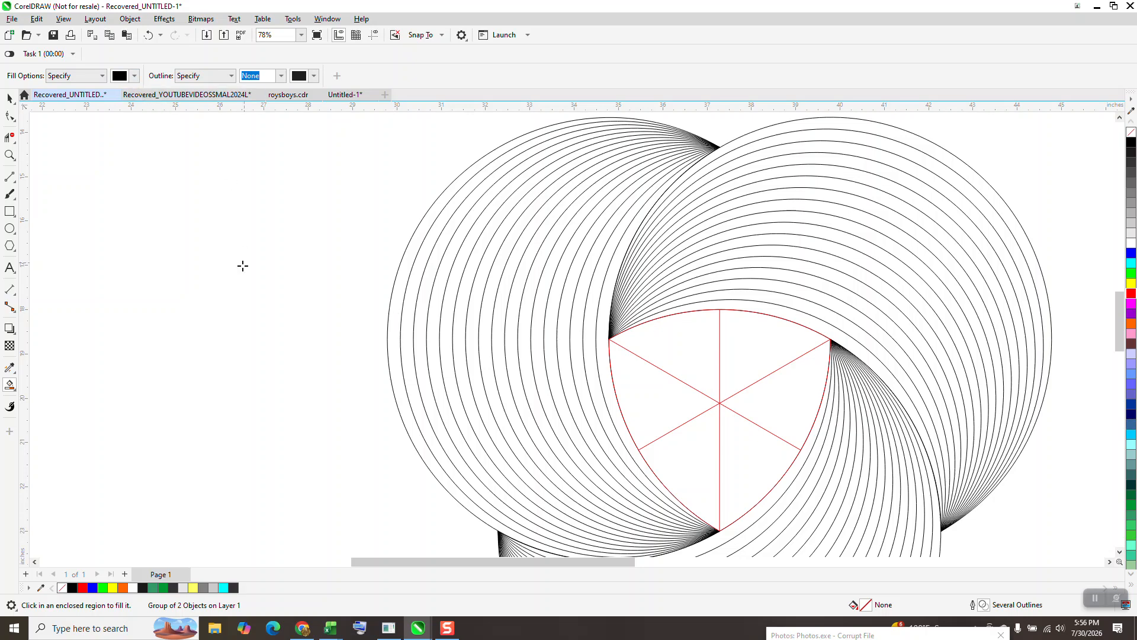
pyautogui.scroll(-1, 243, 266)
pyautogui.scroll(-2, 421, 291)
pyautogui.scroll(-1, 307, 427)
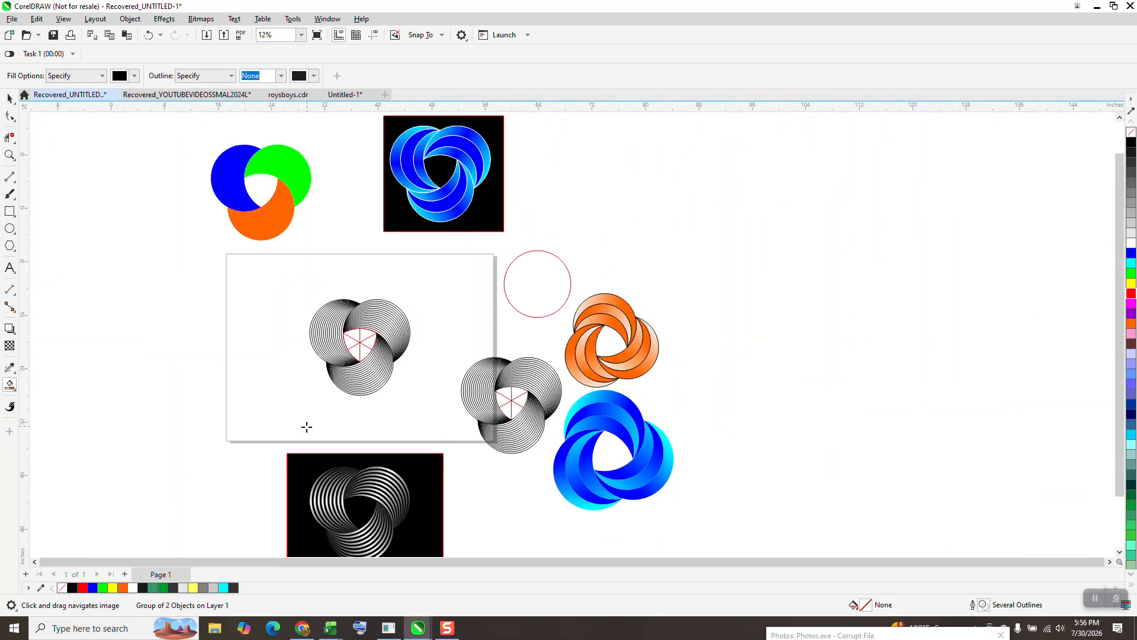
pyautogui.scroll(2, 428, 372)
pyautogui.click(10, 156)
pyautogui.click(387, 405)
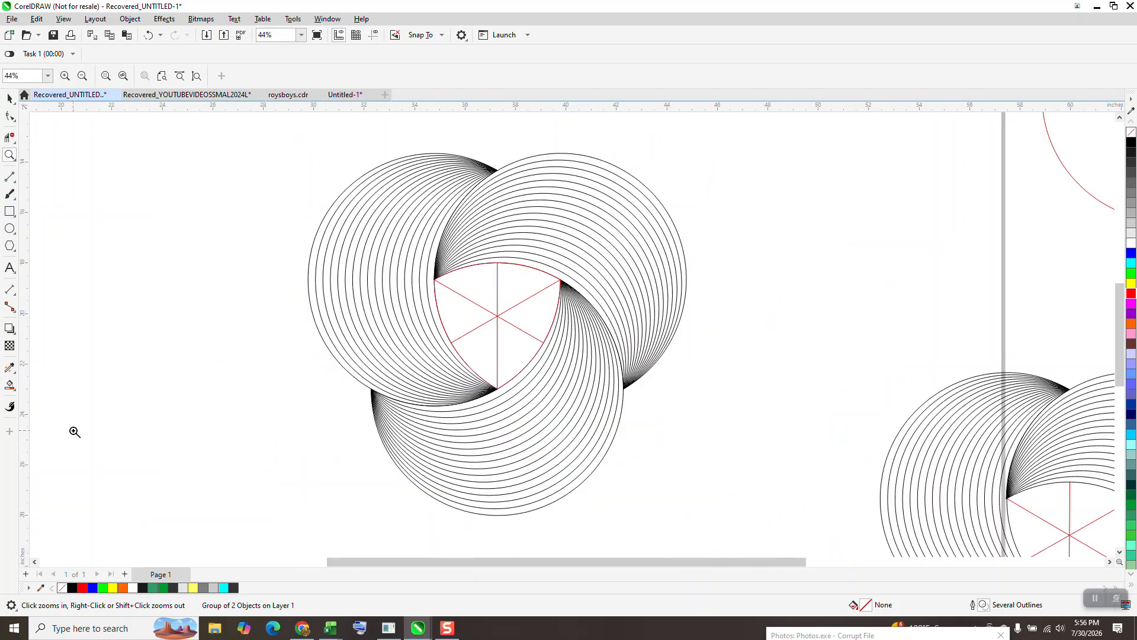
pyautogui.click(10, 385)
pyautogui.click(134, 75)
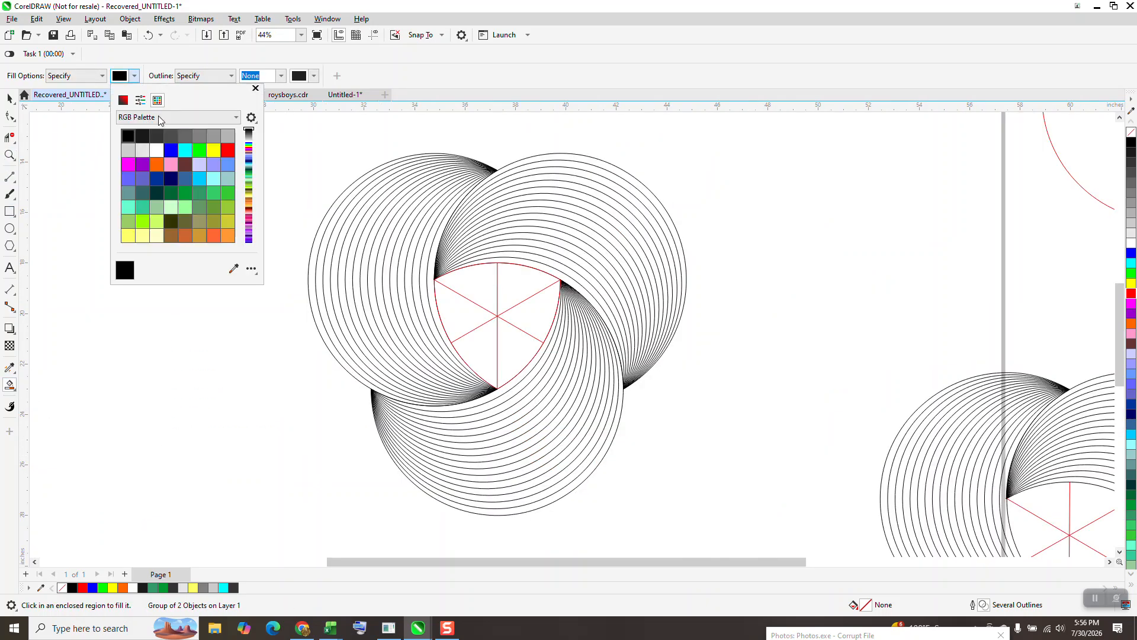
pyautogui.click(170, 149)
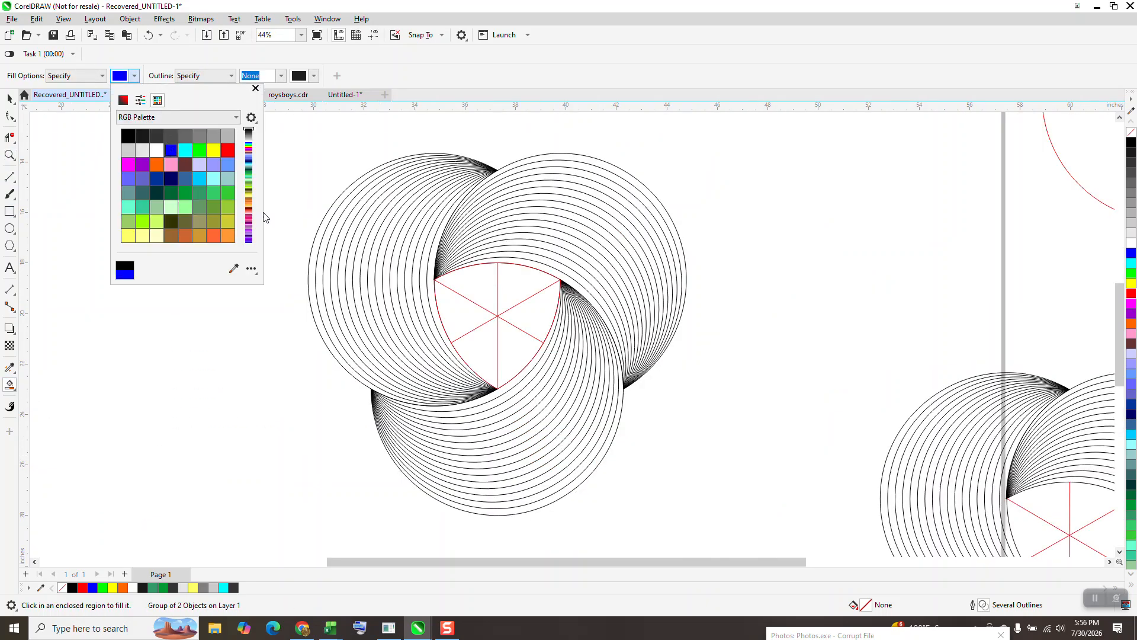
pyautogui.click(310, 276)
pyautogui.click(314, 277)
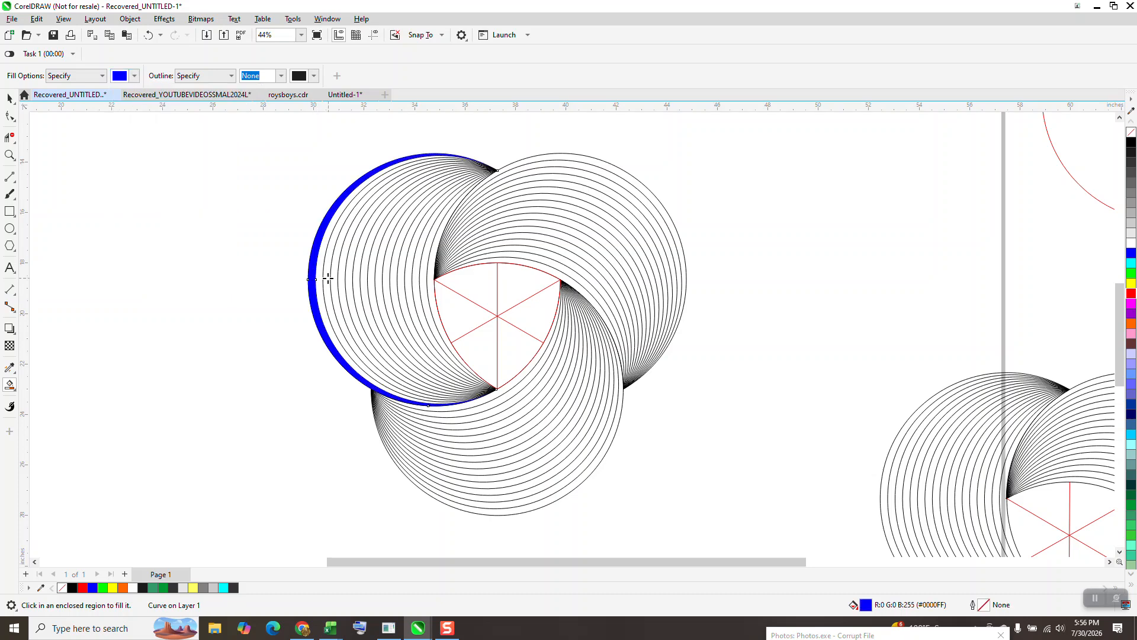
pyautogui.click(327, 279)
pyautogui.click(341, 276)
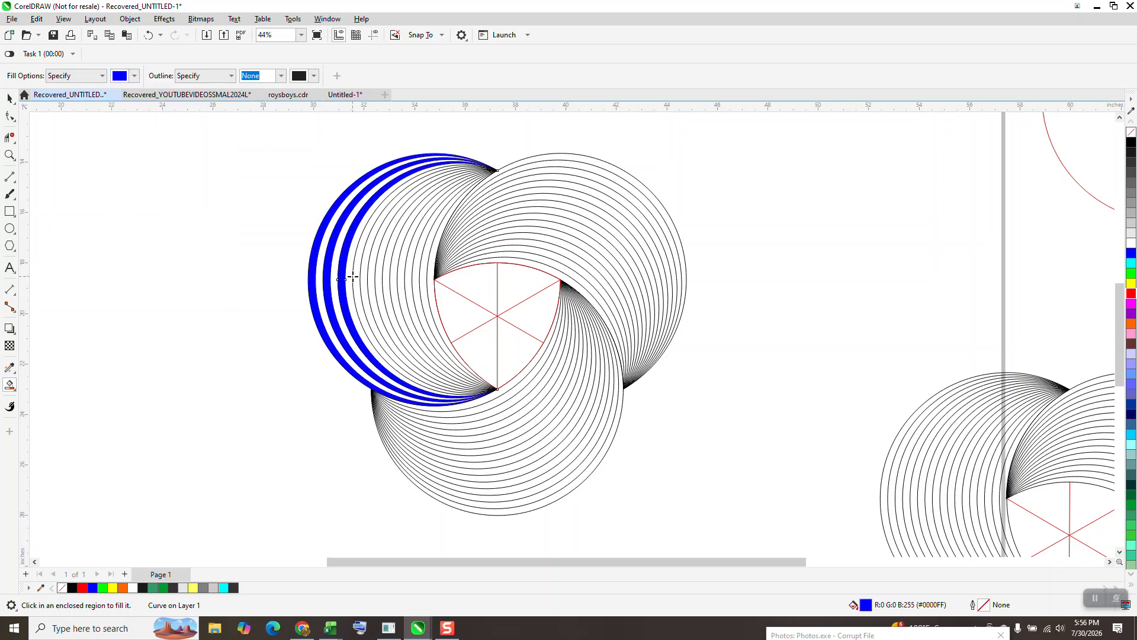
pyautogui.click(356, 279)
pyautogui.click(370, 278)
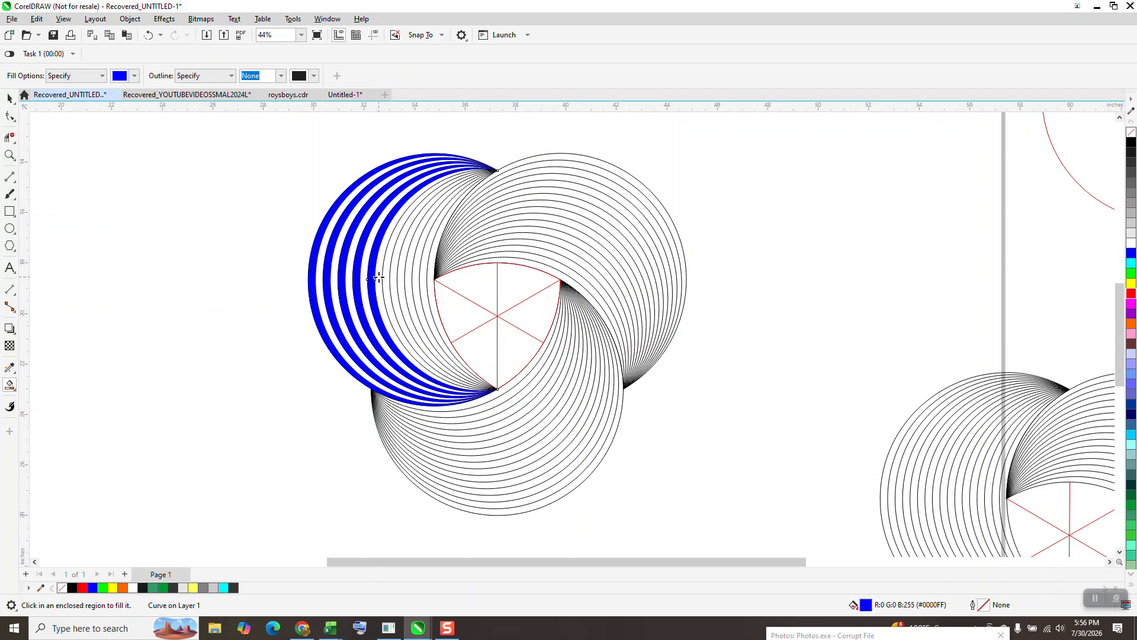
pyautogui.click(385, 279)
pyautogui.click(400, 279)
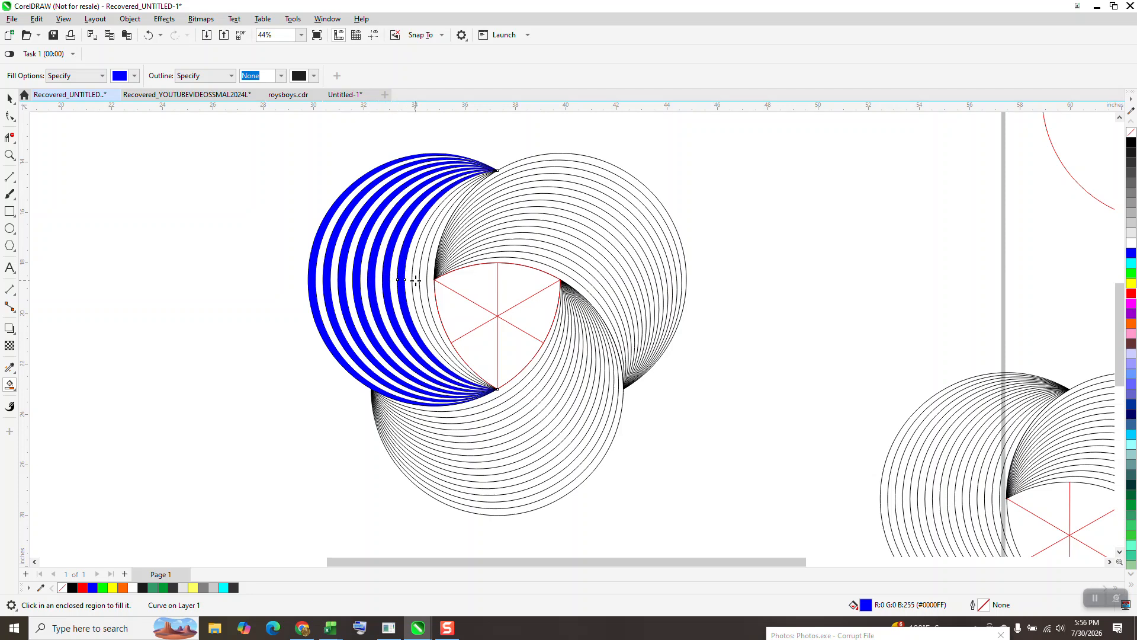
pyautogui.click(414, 279)
pyautogui.click(428, 279)
# Step: Select the nine blue crescent shapes and group them
pyautogui.click(10, 97)
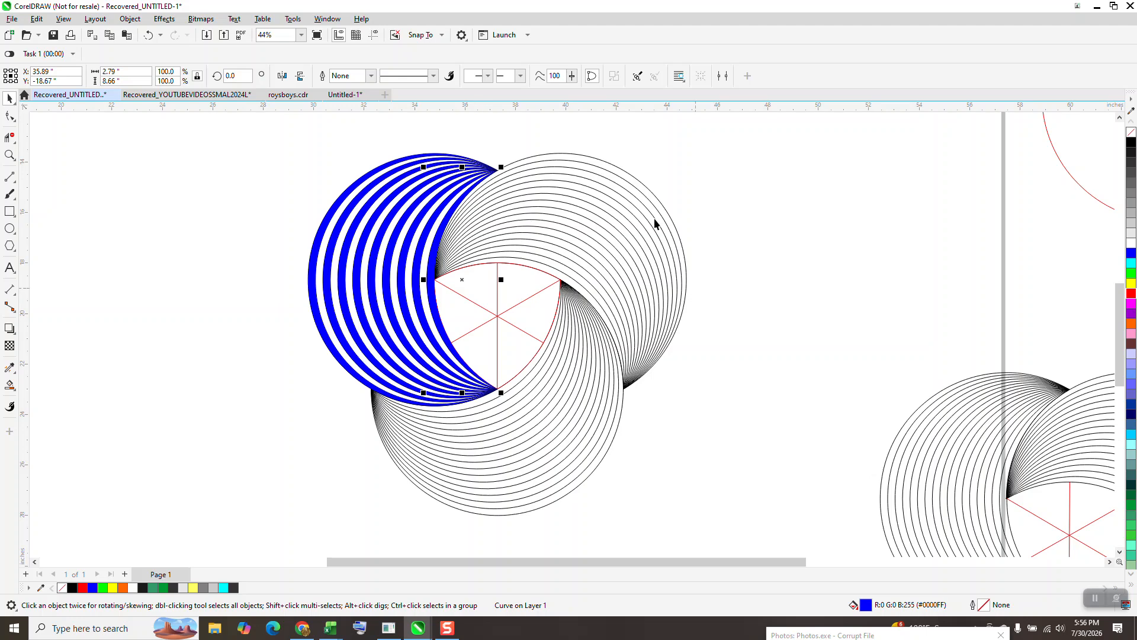
pyautogui.moveTo(272, 127); pyautogui.dragTo(554, 437)
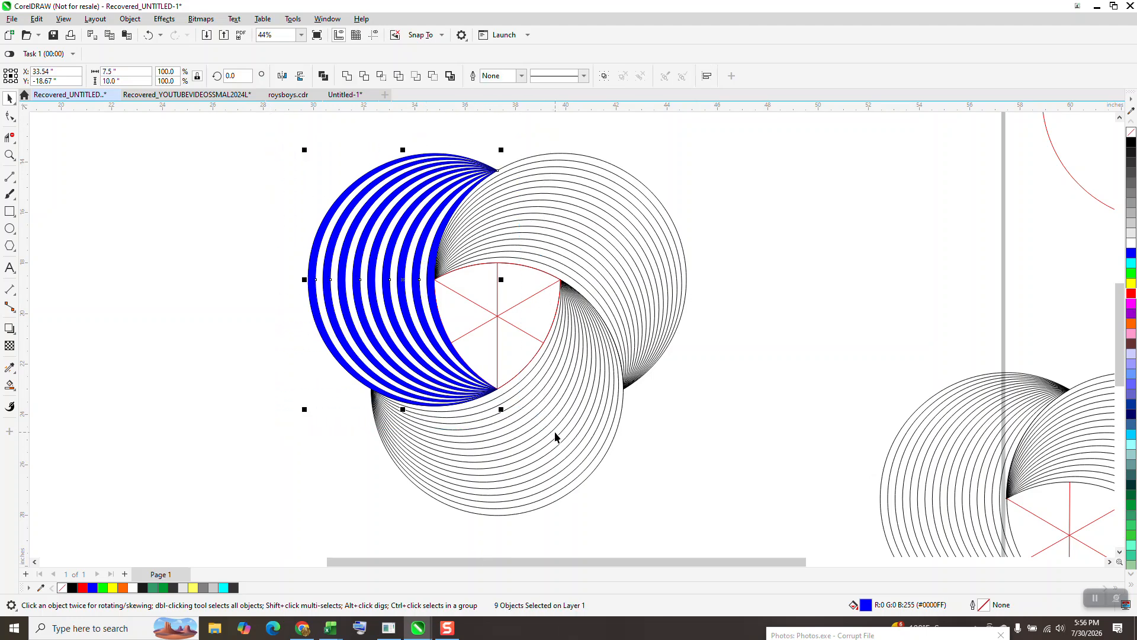
pyautogui.hotkey('ctrl', 'g')
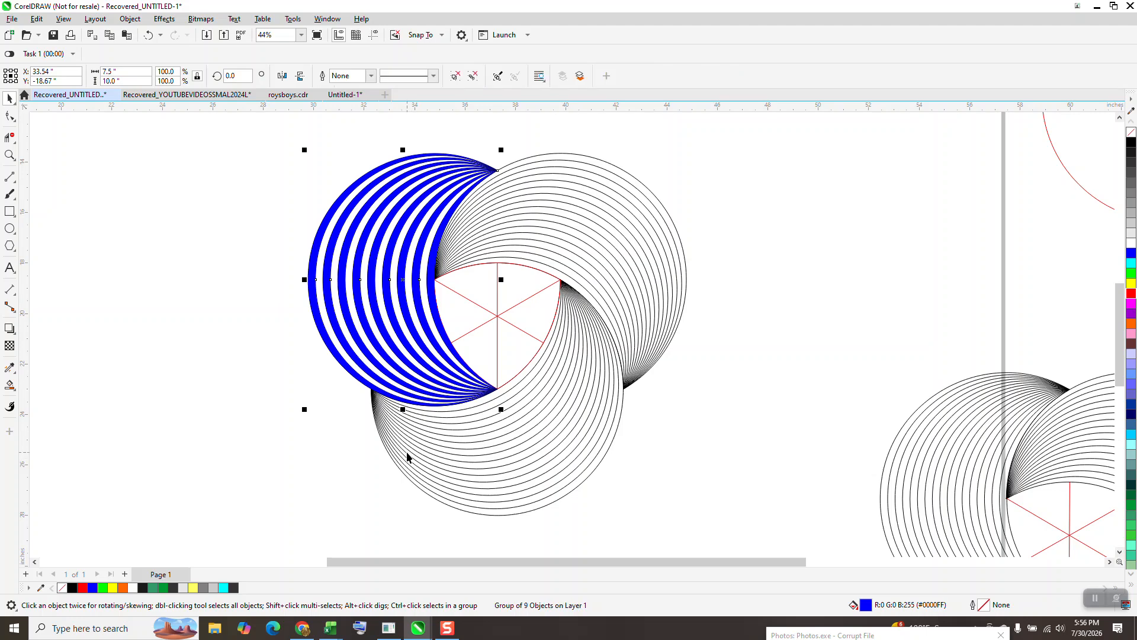
# Step: Apply a vertical fountain fill to the blue crescent group running black to blue to black
pyautogui.moveTo(398, 367)
pyautogui.mouseDown()
pyautogui.moveTo(148, 367)
pyautogui.moveTo(405, 372)
pyautogui.mouseUp()
pyautogui.click(11, 387)
pyautogui.click(15, 391)
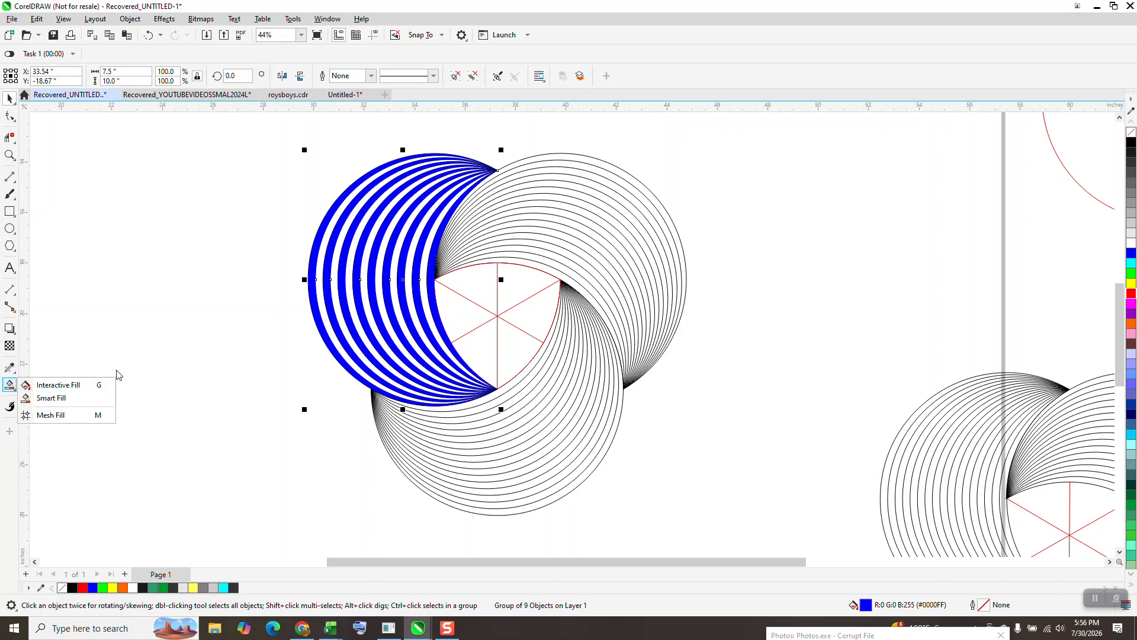
pyautogui.click(53, 400)
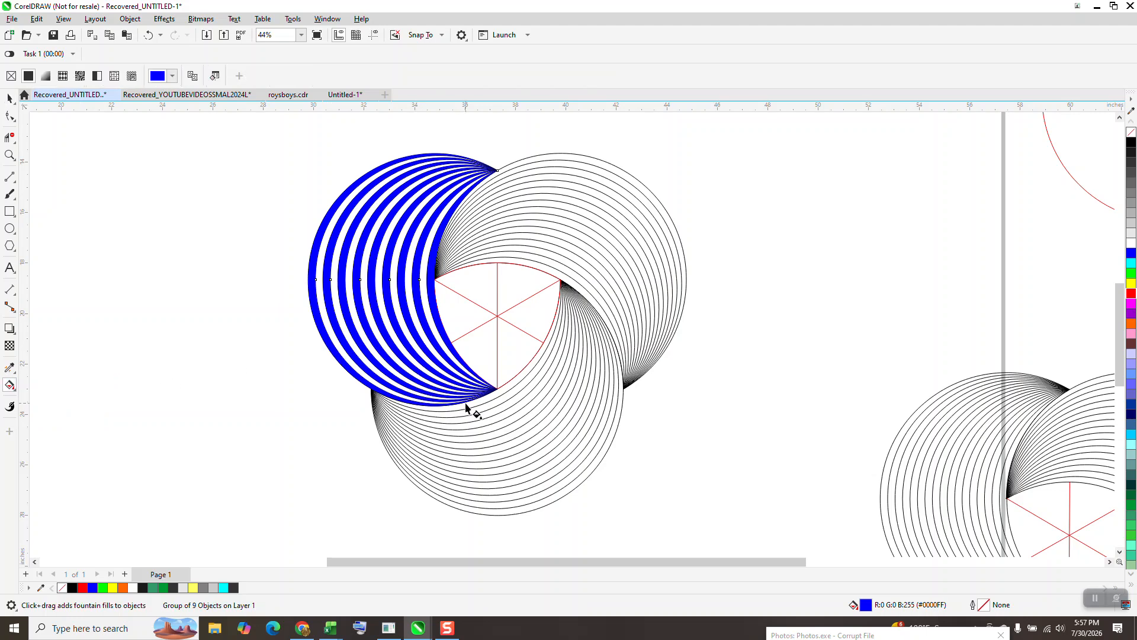
pyautogui.moveTo(419, 405); pyautogui.dragTo(413, 157)
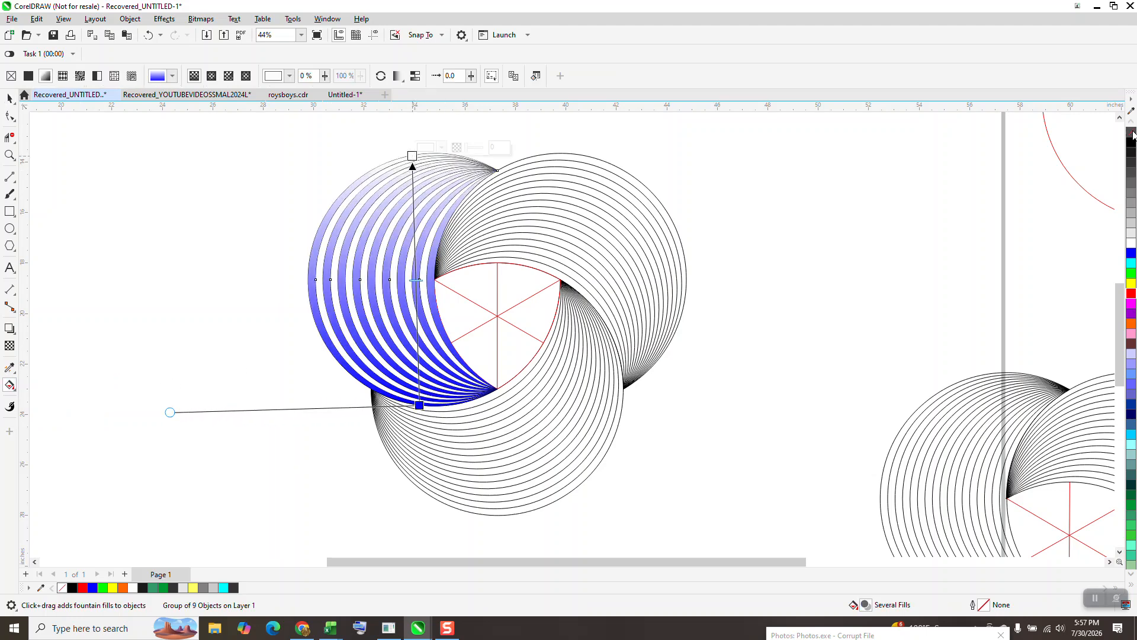
pyautogui.click(417, 155)
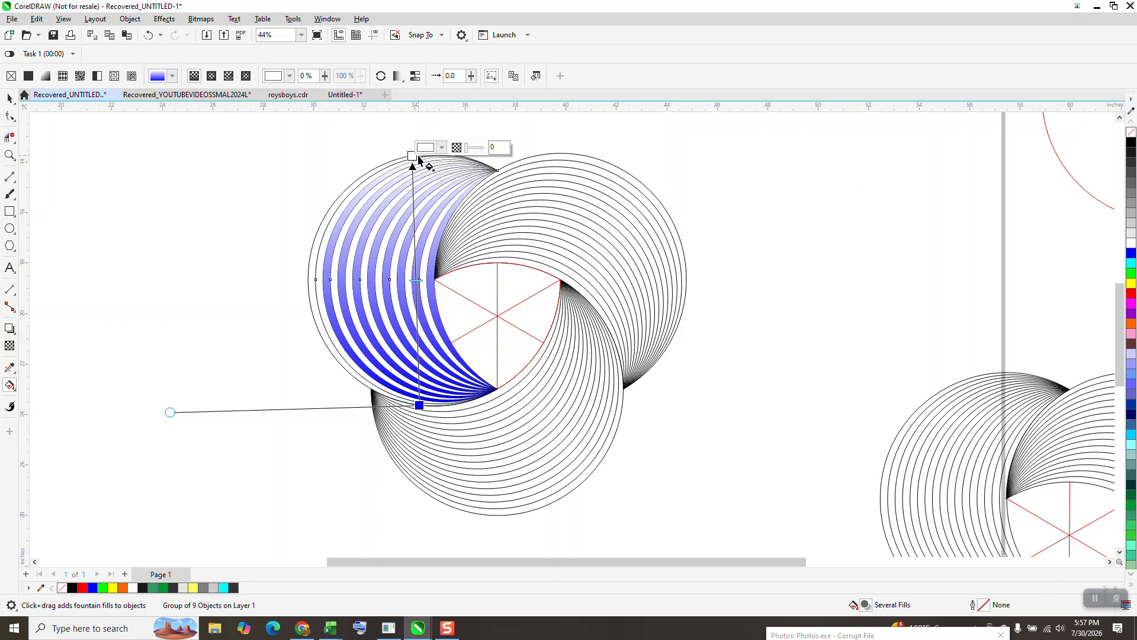
pyautogui.click(149, 35)
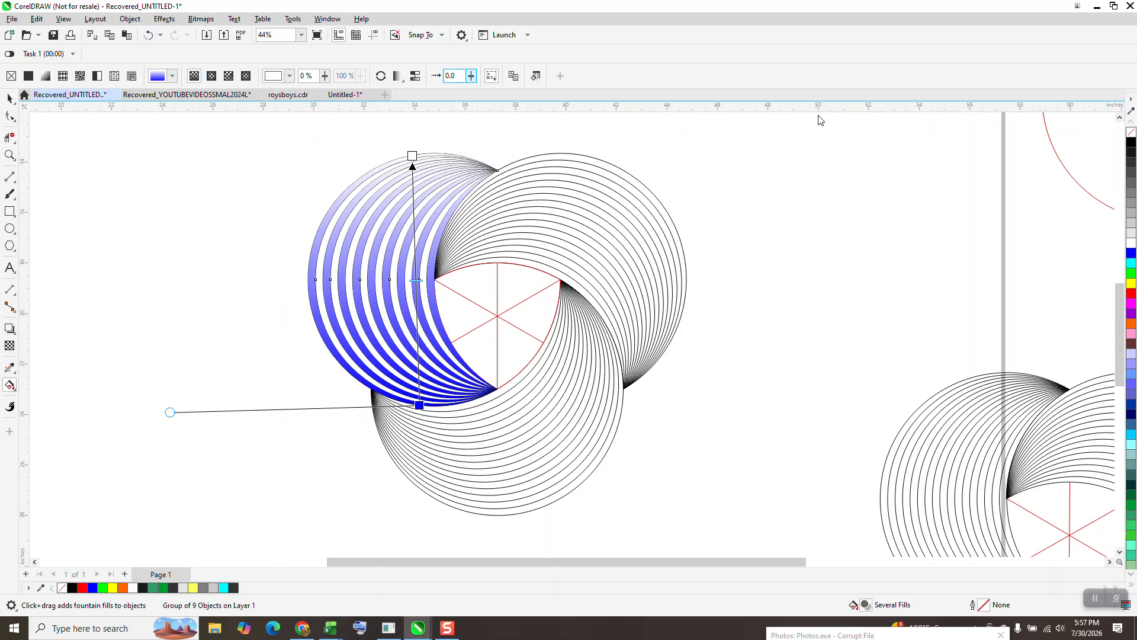
pyautogui.moveTo(1132, 149); pyautogui.dragTo(413, 156)
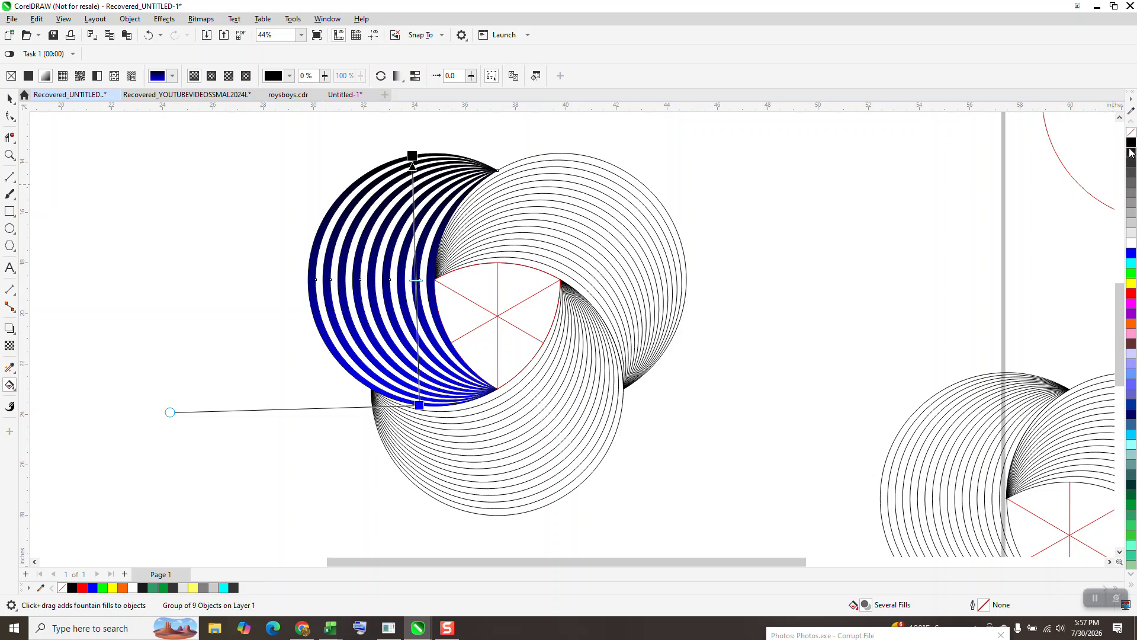
pyautogui.moveTo(1132, 142); pyautogui.dragTo(421, 407)
pyautogui.moveTo(1132, 256); pyautogui.dragTo(429, 292)
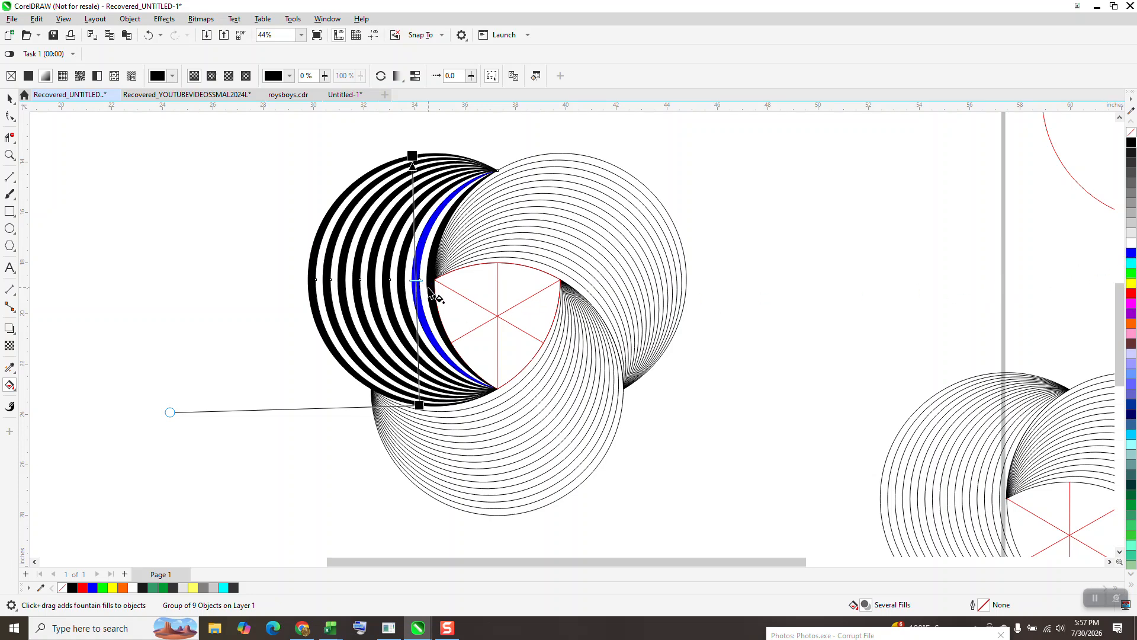
pyautogui.click(148, 35)
pyautogui.moveTo(1132, 253); pyautogui.dragTo(419, 290)
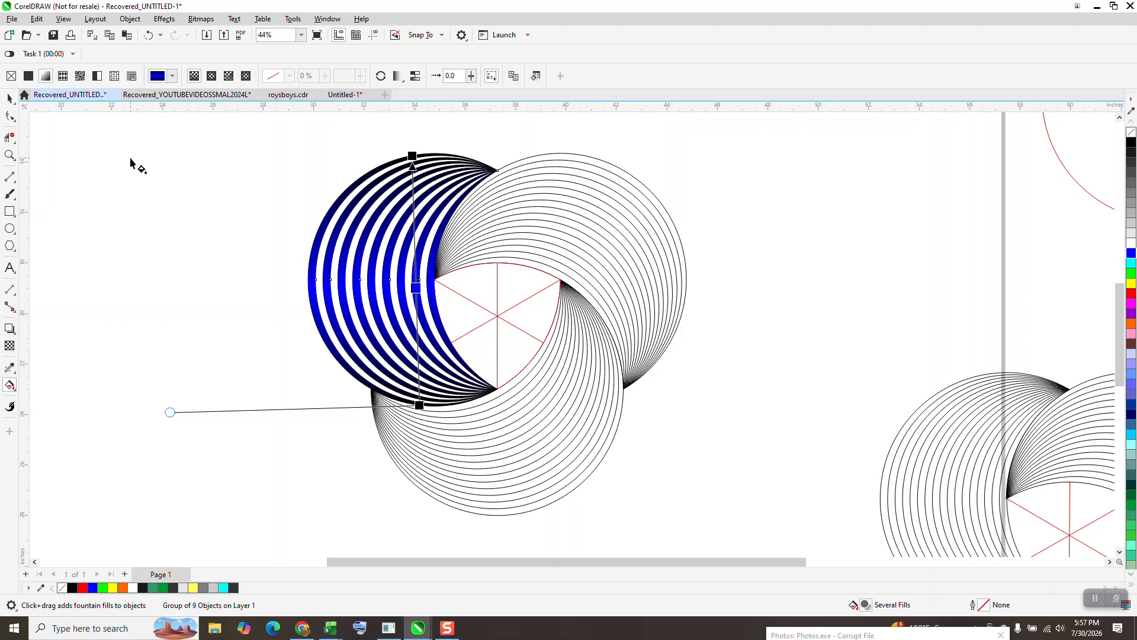
# Step: Ungroup the outline blends from the guide group and nudge the outline blends away to the right
pyautogui.click(10, 98)
pyautogui.scroll(-1, 196, 216)
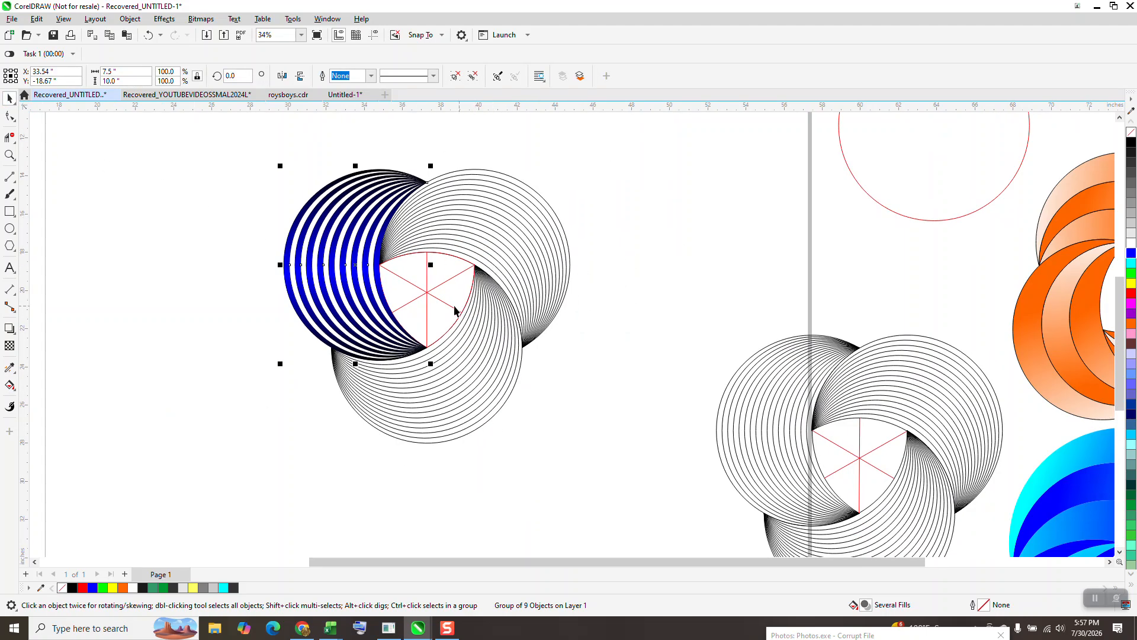
pyautogui.click(518, 291)
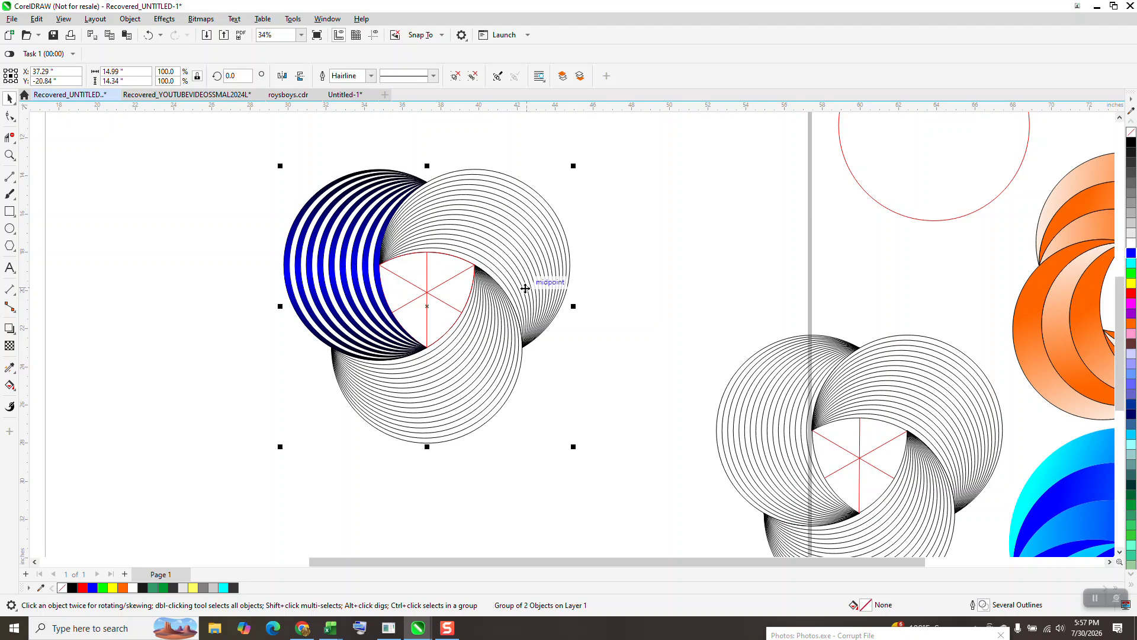
pyautogui.click(135, 20)
pyautogui.moveTo(235, 224)
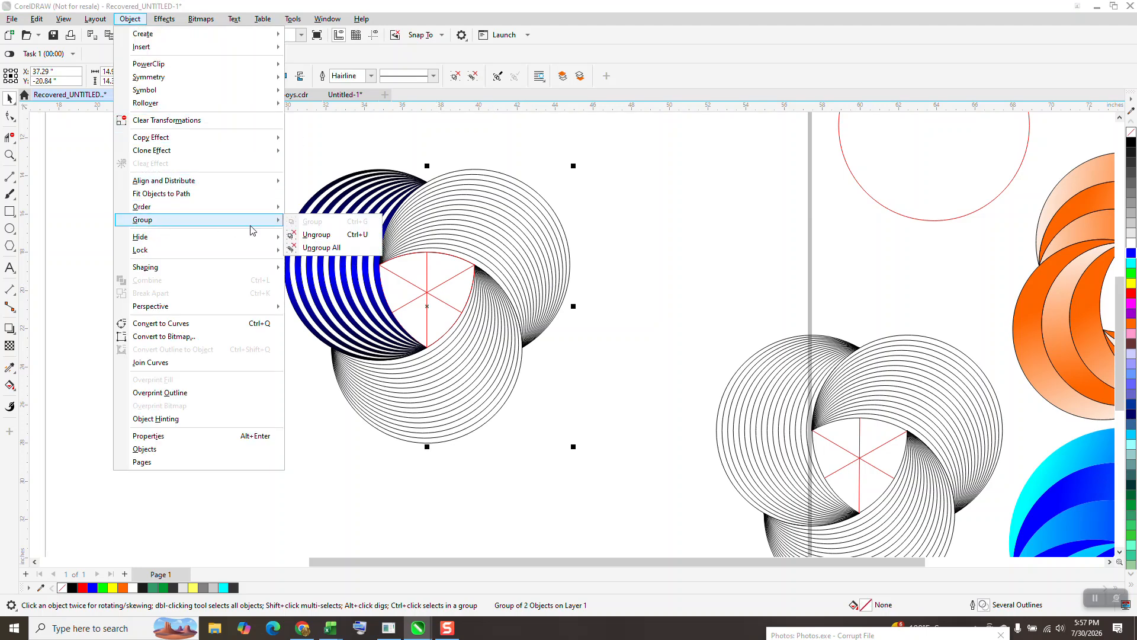
pyautogui.click(295, 234)
pyautogui.click(480, 230)
pyautogui.press('Right')
pyautogui.press('Right')
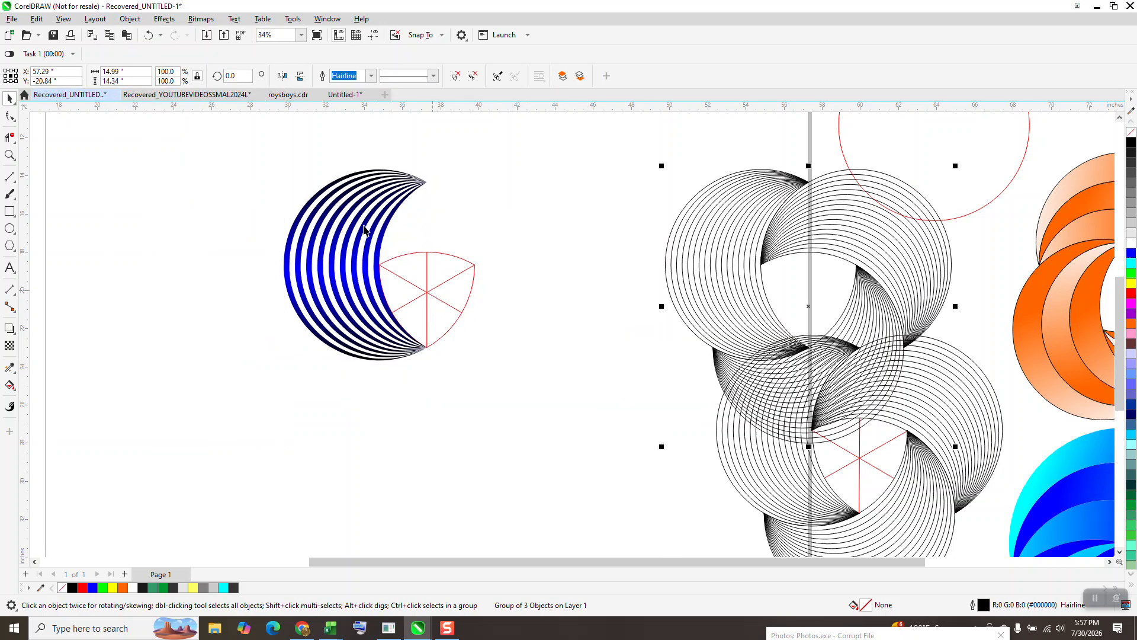
# Step: Rotate copies of the blue crescent group about the triangle centre by 120° and 240°
pyautogui.click(382, 216)
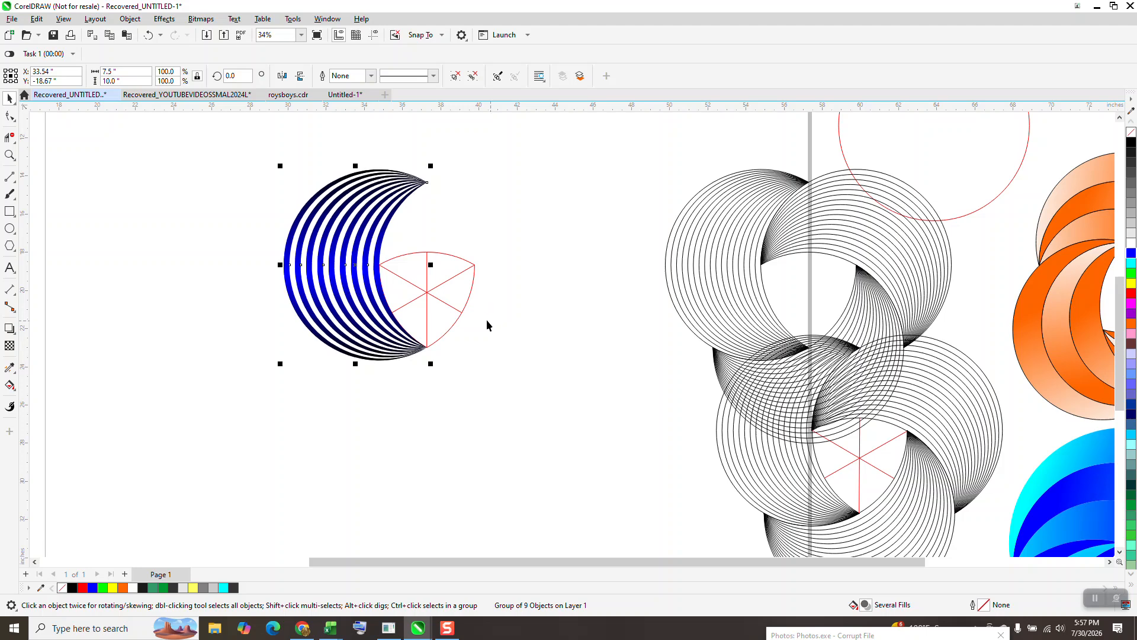
pyautogui.click(333, 290)
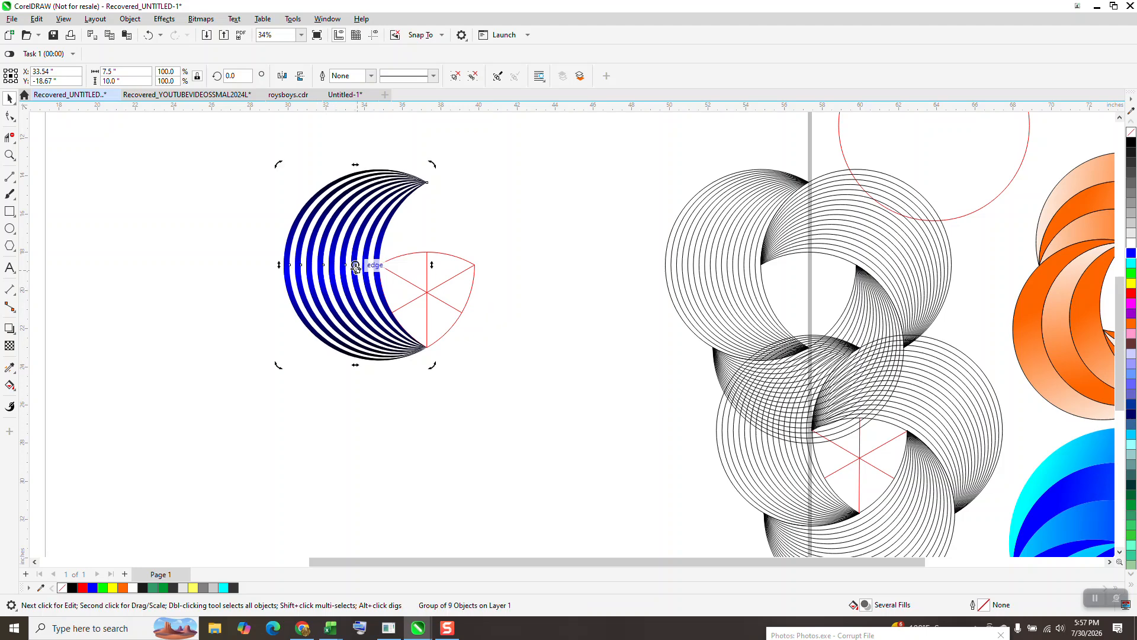
pyautogui.moveTo(355, 266)
pyautogui.mouseDown()
pyautogui.moveTo(421, 273)
pyautogui.moveTo(427, 291)
pyautogui.mouseUp()
pyautogui.click(243, 76)
pyautogui.write('120')
pyautogui.press('Return')
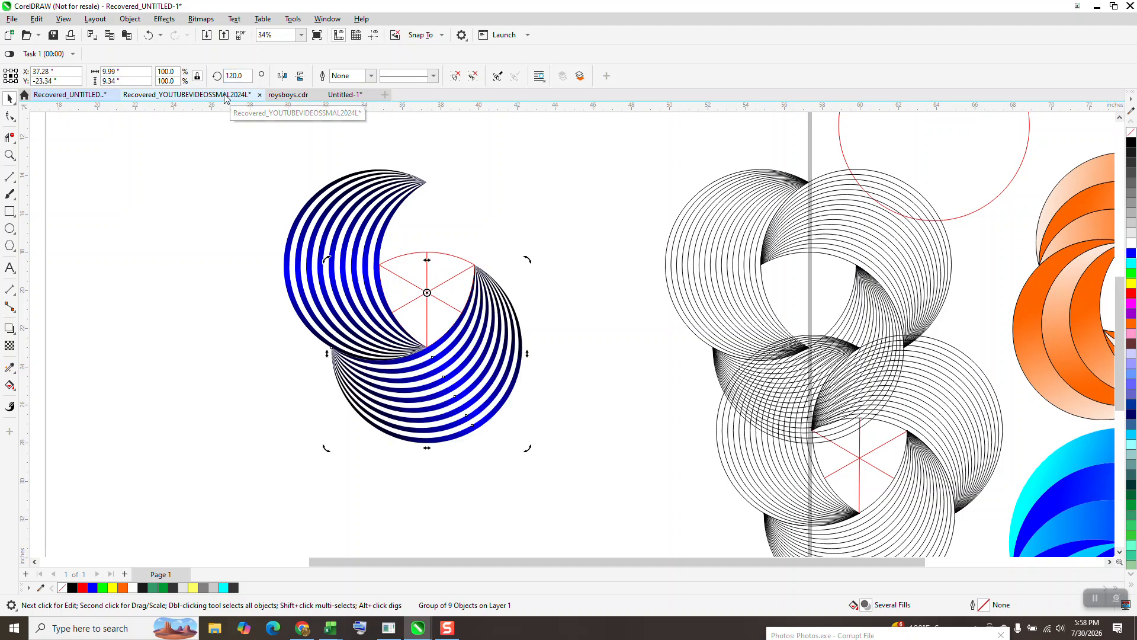
pyautogui.write('240')
pyautogui.press('Return')
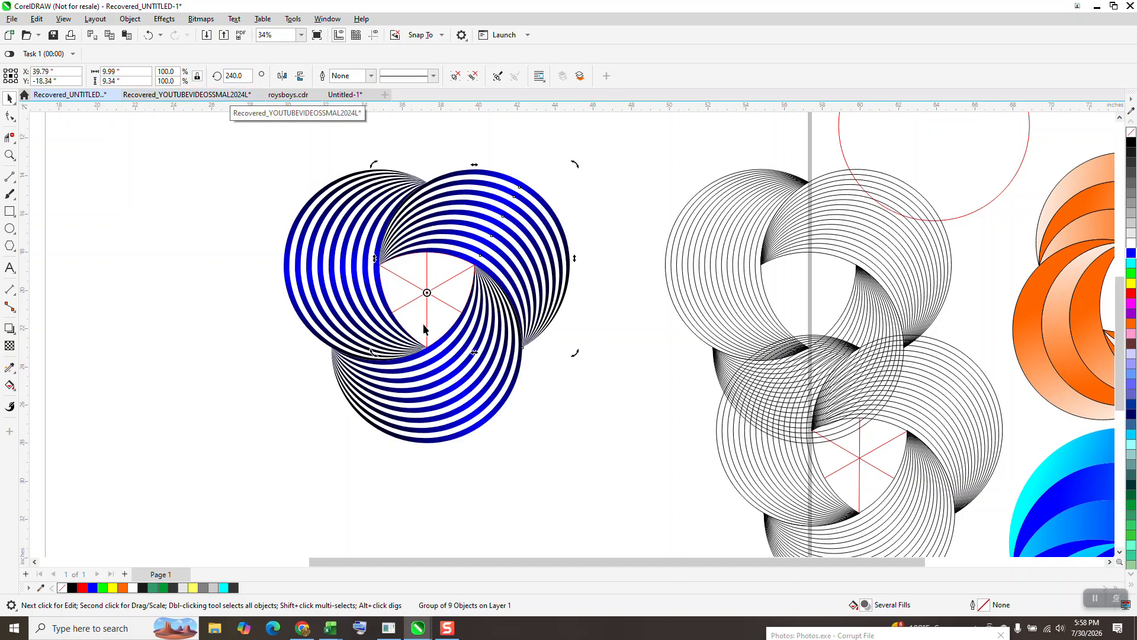
# Step: Remove the red triangle guide and place the black background rectangle behind the blue ring logo
pyautogui.click(521, 382)
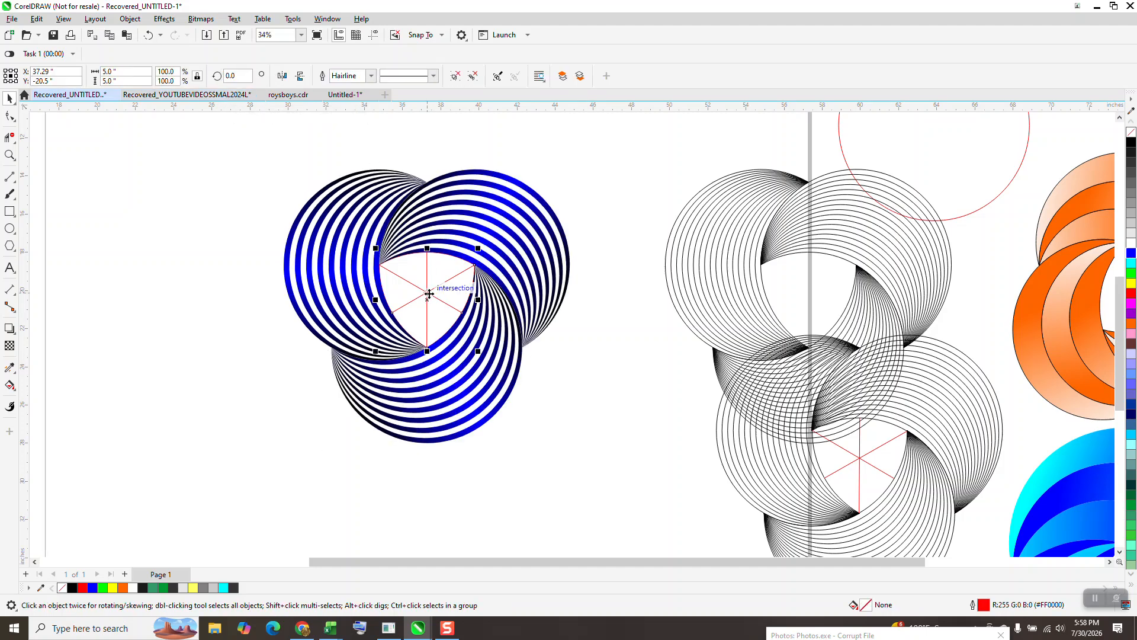
pyautogui.scroll(-3, 428, 296)
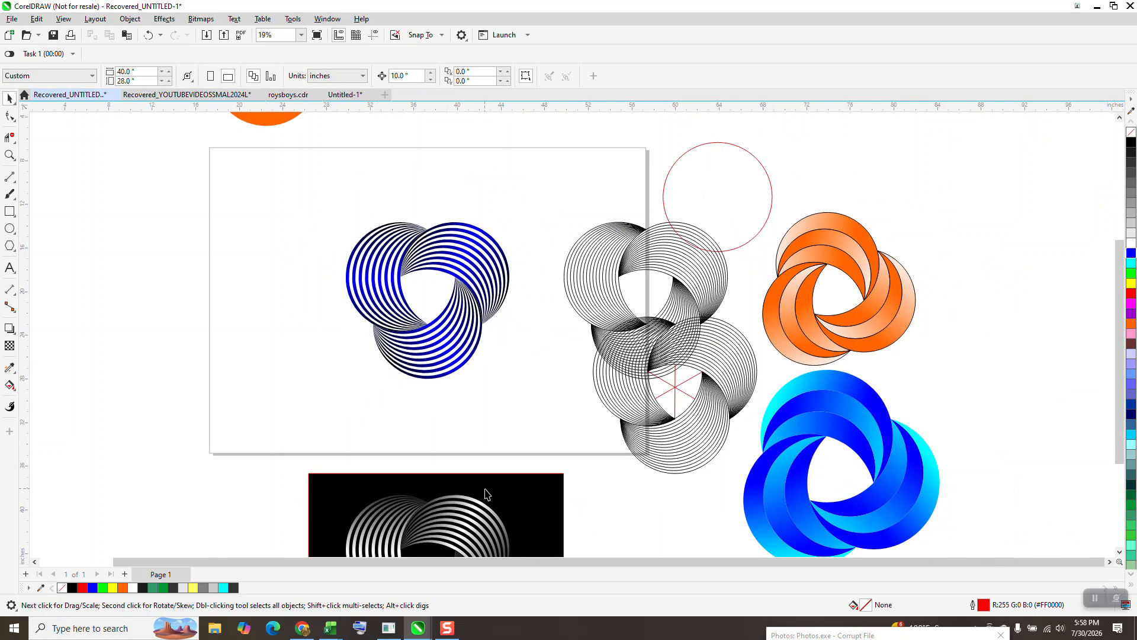
pyautogui.click(480, 213)
pyautogui.moveTo(483, 212); pyautogui.dragTo(484, 212)
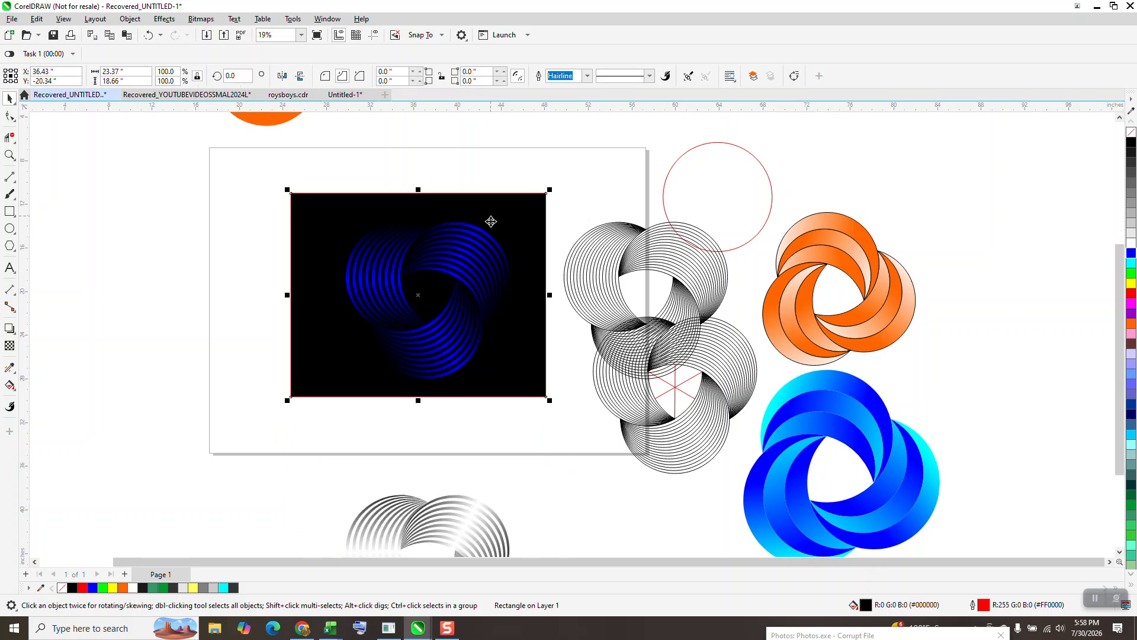
# Step: Zoom around the canvas to inspect the blue logo on its black background beside the other versions
pyautogui.click(9, 155)
pyautogui.moveTo(313, 209); pyautogui.dragTo(538, 396)
pyautogui.scroll(-2, 543, 409)
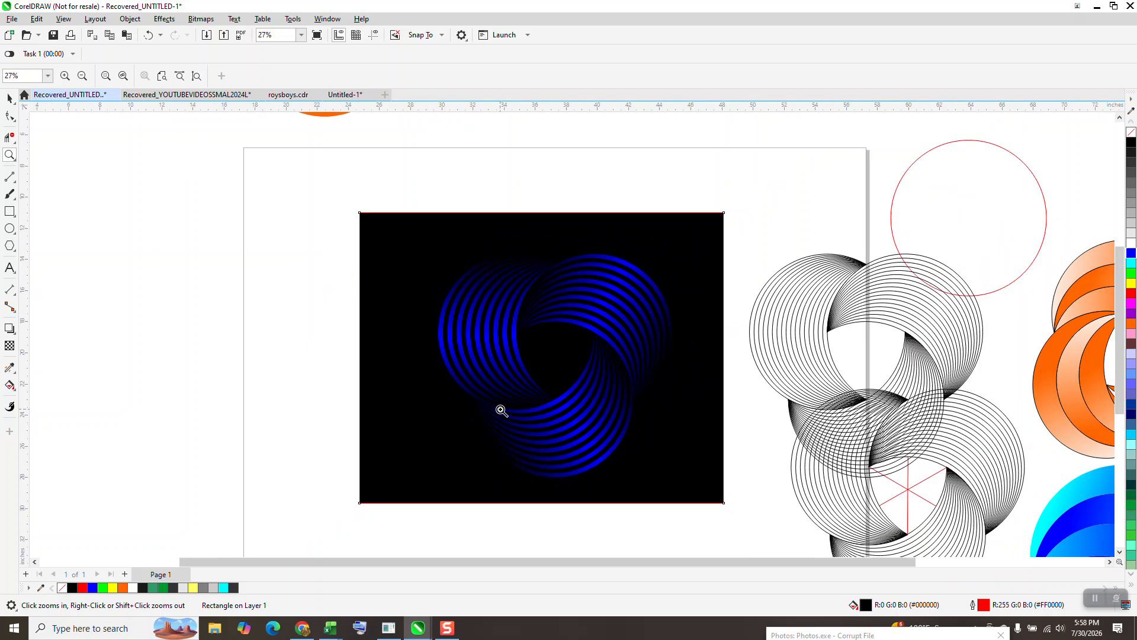
pyautogui.scroll(-3, 500, 410)
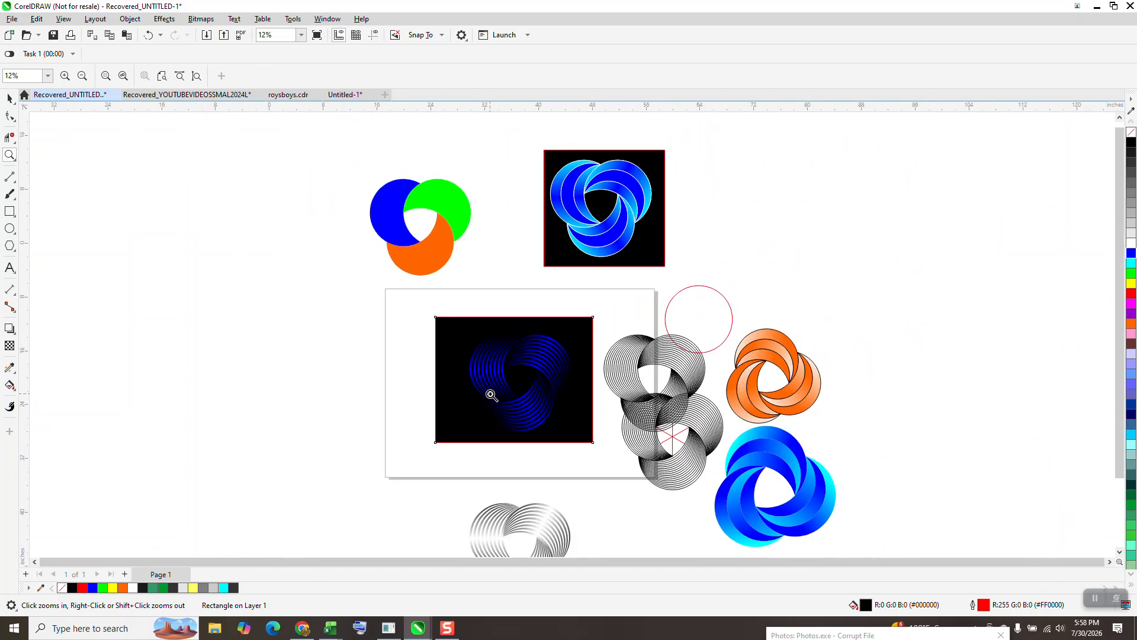
pyautogui.scroll(-1, 564, 398)
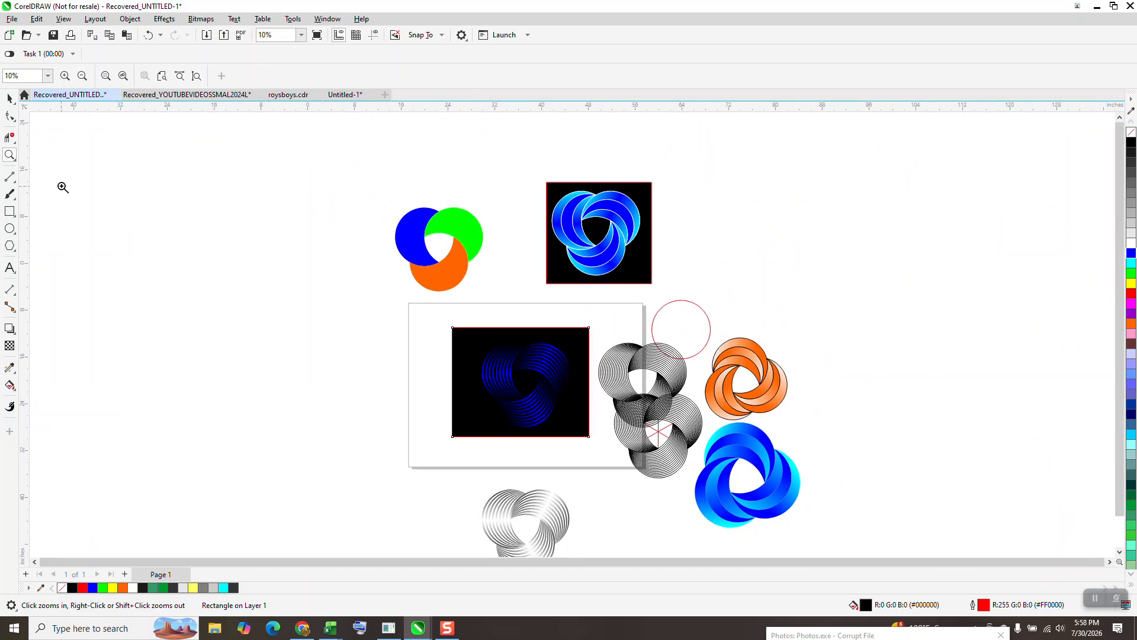
pyautogui.moveTo(455, 327); pyautogui.dragTo(589, 435)
pyautogui.scroll(-2, 488, 356)
pyautogui.scroll(-2, 418, 354)
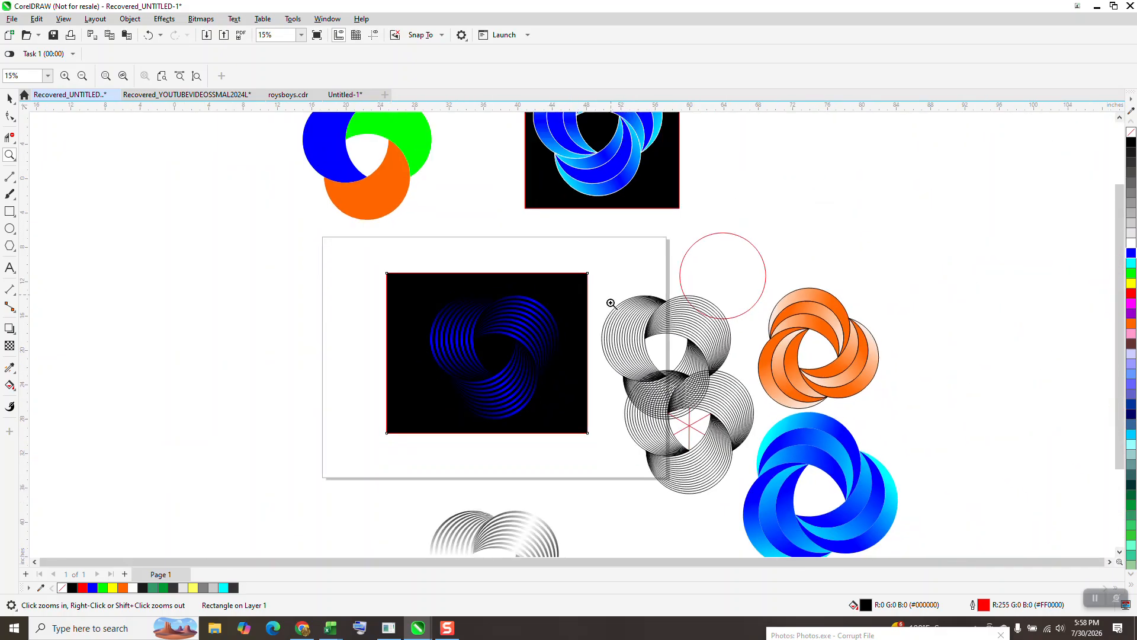
pyautogui.scroll(3, 754, 510)
pyautogui.scroll(-5, 757, 511)
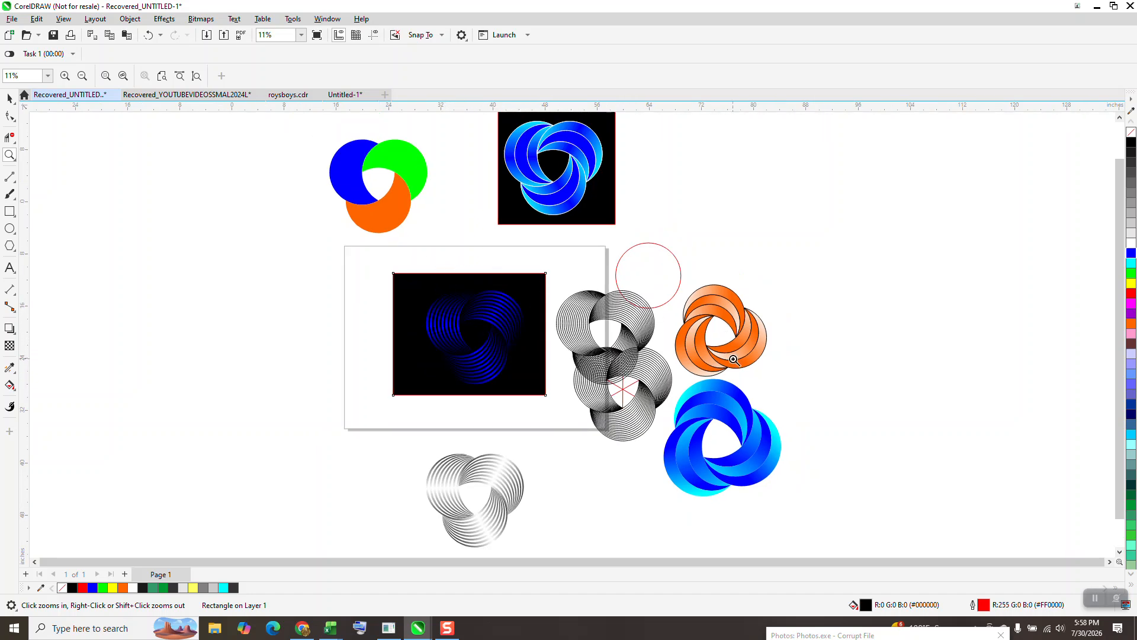
pyautogui.scroll(4, 805, 490)
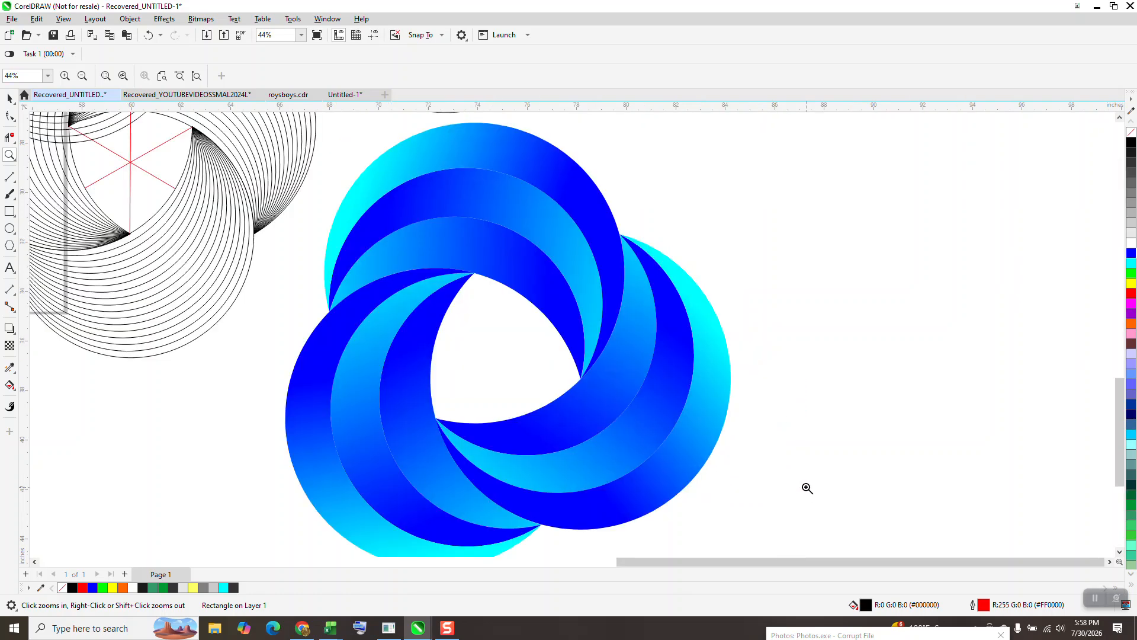
pyautogui.scroll(-2, 795, 478)
pyautogui.scroll(-4, 701, 400)
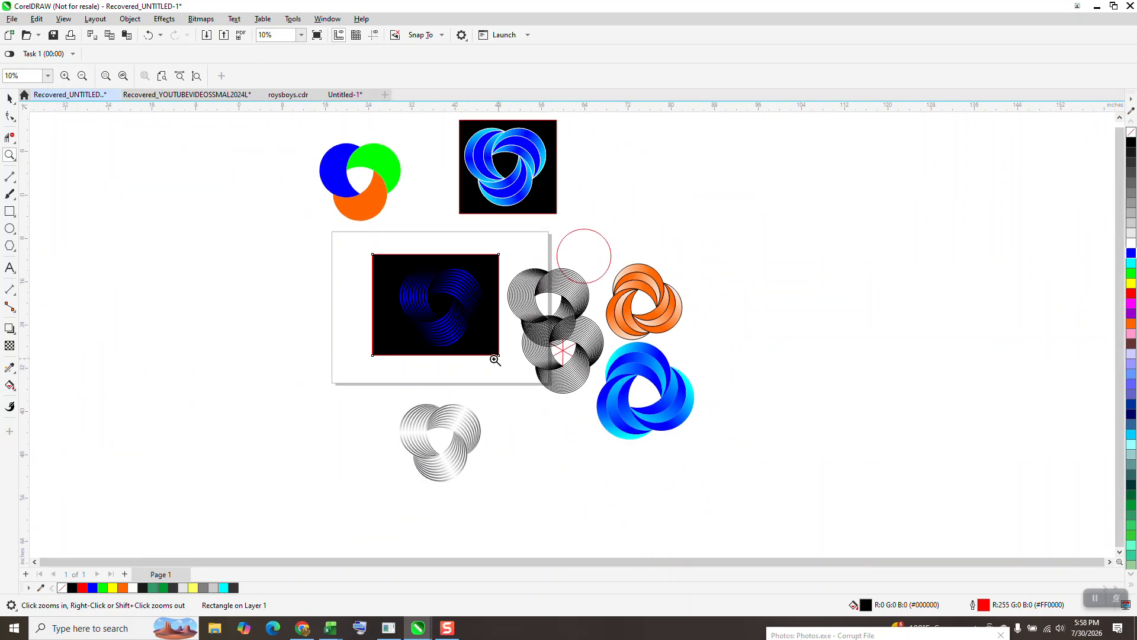
pyautogui.moveTo(392, 261); pyautogui.dragTo(514, 369)
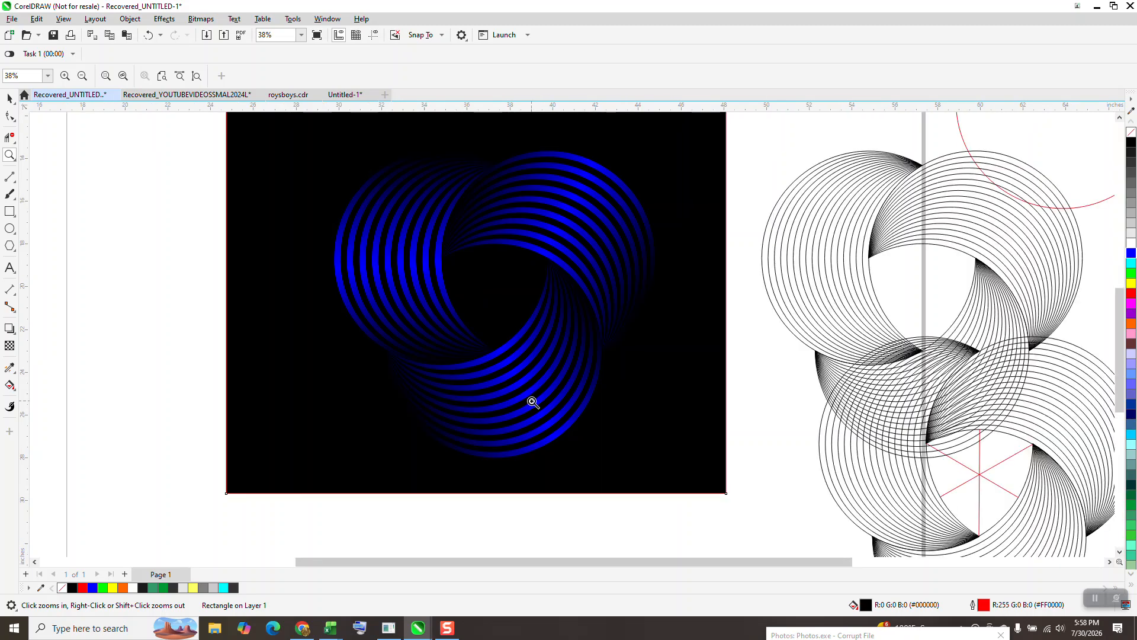